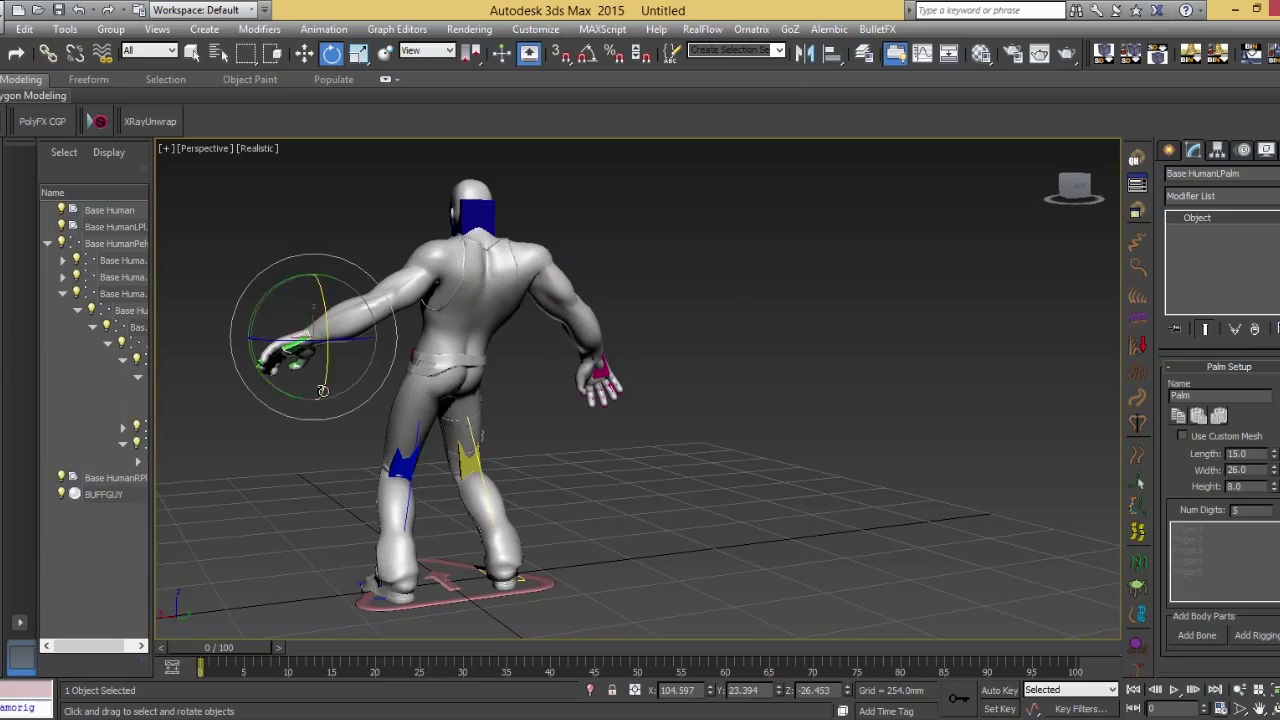
{"action": "left_click_drag", "start_coordinate": [398, 470], "coordinate": [388, 457]}
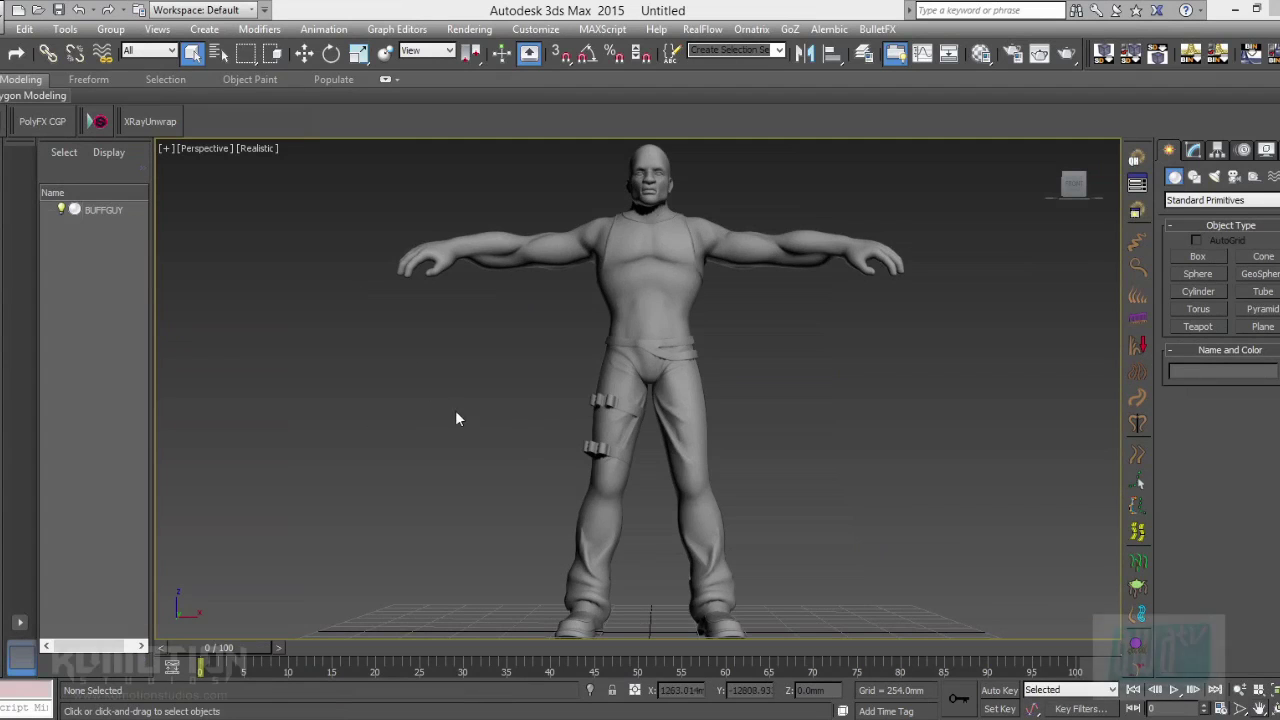
Step: Examine the BUFFGUY character model in its arms-out pose from the front, sides and back
{"action": "middle_click_drag", "start_coordinate": [786, 429], "coordinate": [827, 422], "text": "alt"}
{"action": "left_click", "coordinate": [610, 460]}
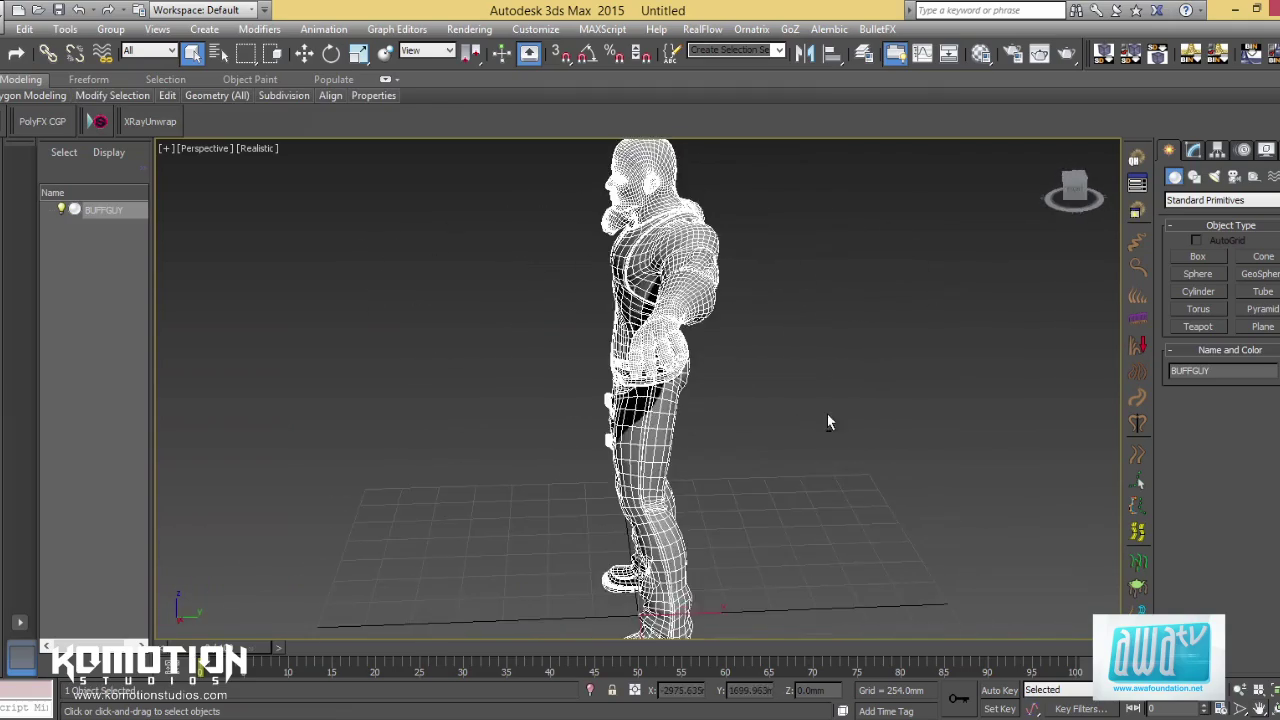
{"action": "mouse_move", "coordinate": [590, 445]}
{"action": "middle_mouse_down", "text": "alt"}
{"action": "mouse_move", "coordinate": [723, 443]}
{"action": "mouse_move", "coordinate": [757, 403]}
{"action": "mouse_move", "coordinate": [735, 470]}
{"action": "mouse_move", "coordinate": [736, 440]}
{"action": "middle_mouse_up", "text": "alt"}
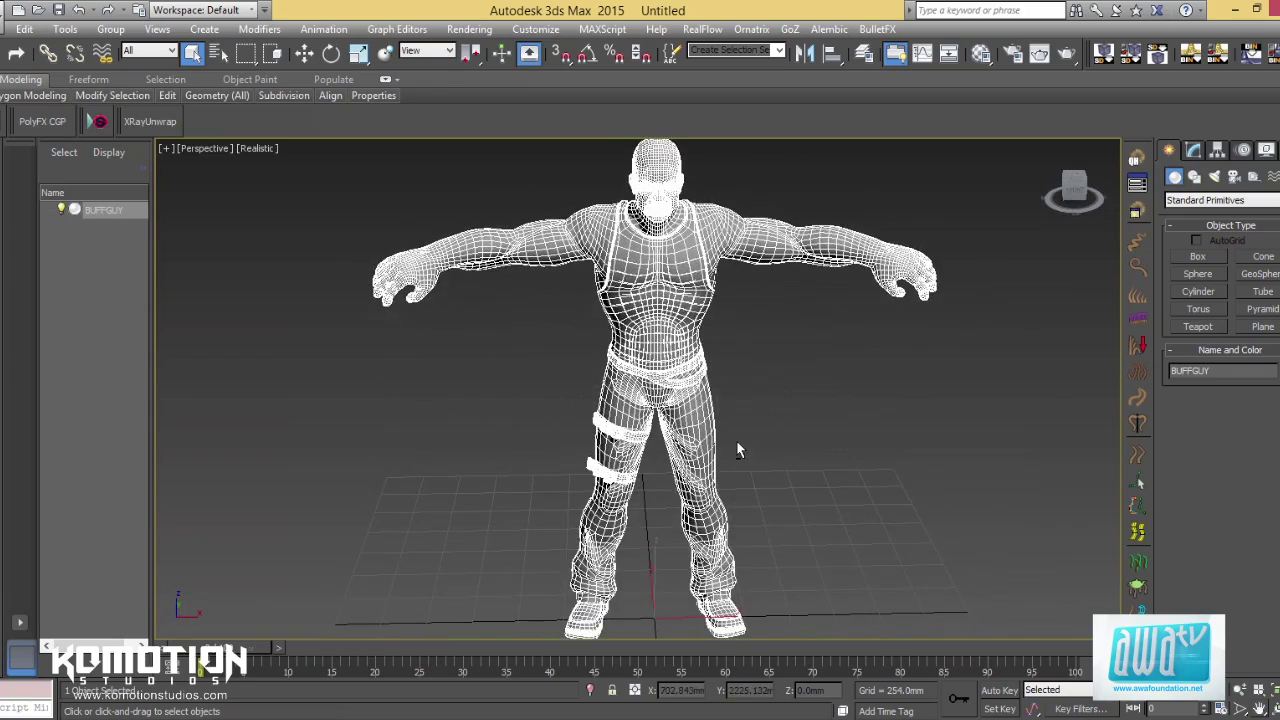
{"action": "left_click", "coordinate": [814, 417]}
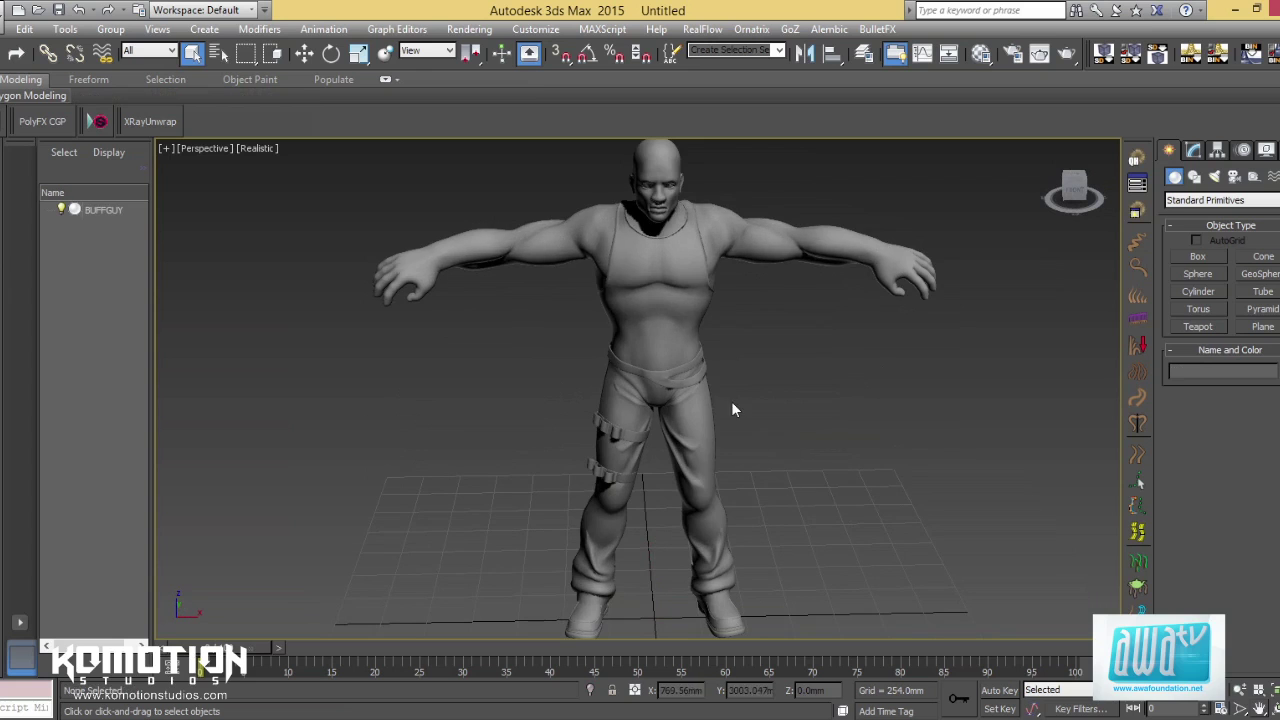
{"action": "scroll", "coordinate": [734, 385], "scroll_direction": "down", "scroll_amount": 2}
{"action": "scroll", "coordinate": [754, 406], "scroll_direction": "down", "scroll_amount": 3}
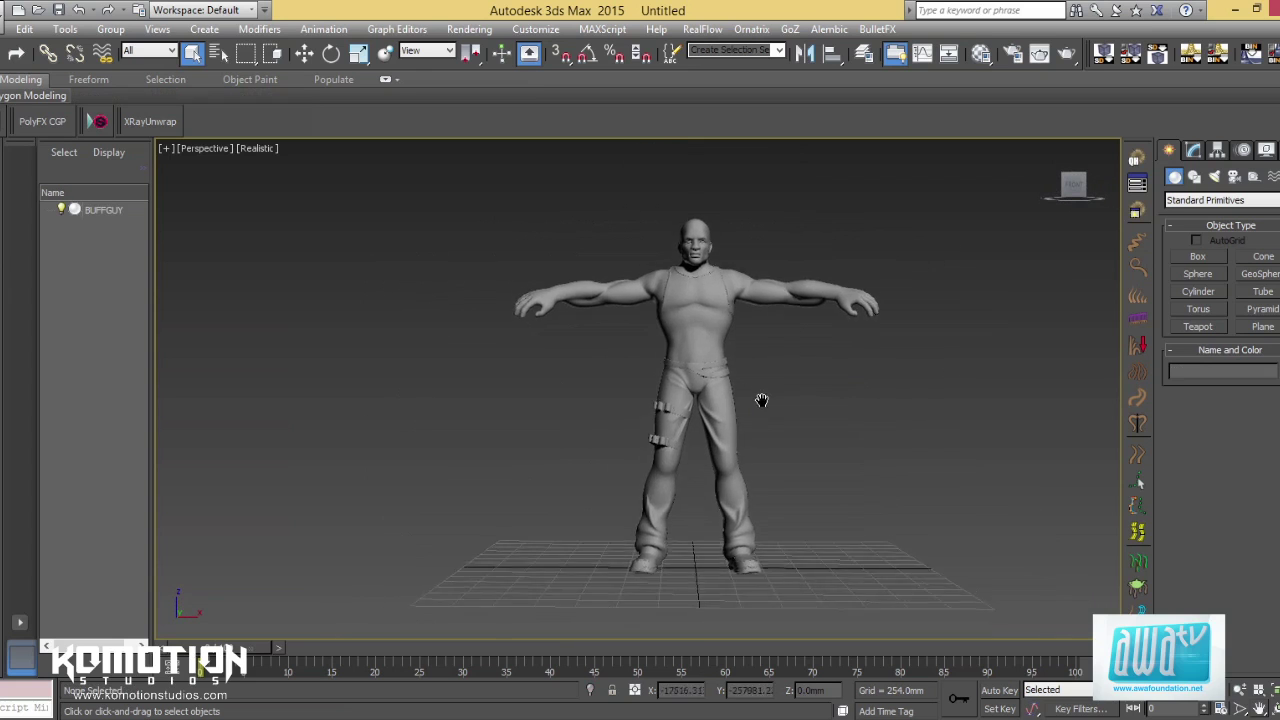
{"action": "middle_click_drag", "start_coordinate": [761, 400], "coordinate": [732, 396]}
{"action": "scroll", "coordinate": [733, 416], "scroll_direction": "up", "scroll_amount": 3}
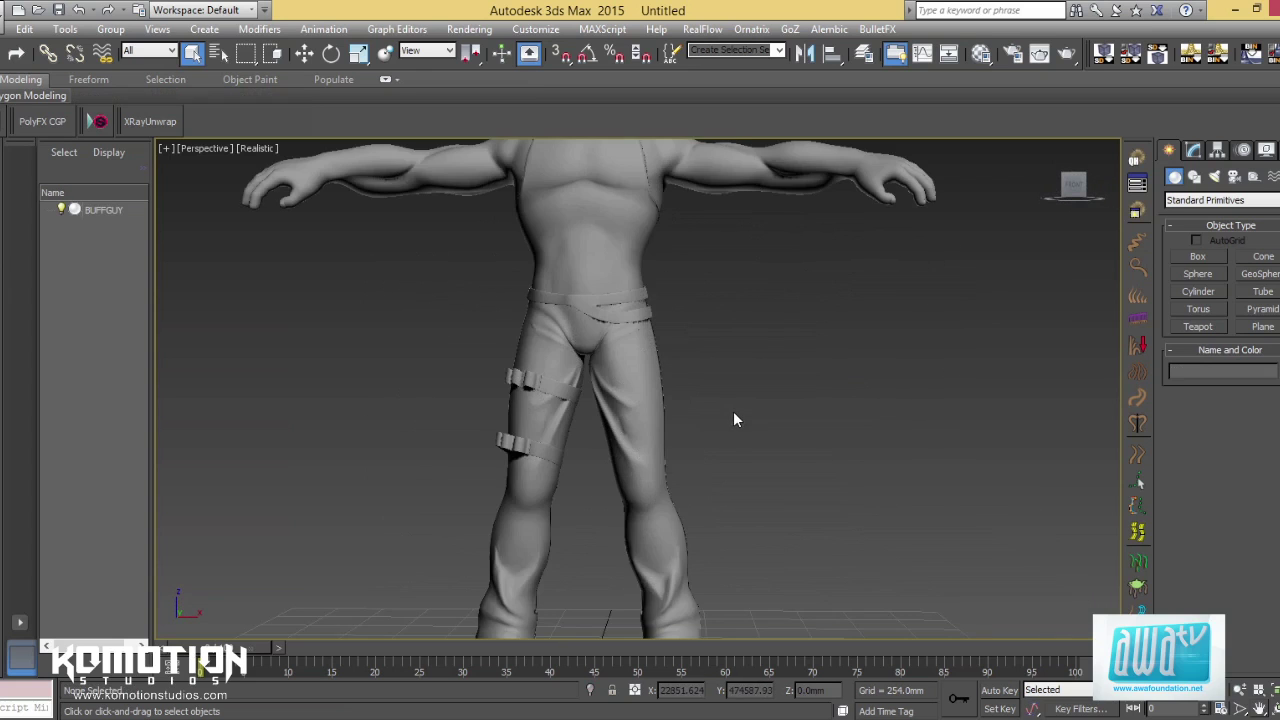
{"action": "scroll", "coordinate": [733, 419], "scroll_direction": "down", "scroll_amount": 3}
{"action": "middle_click_drag", "start_coordinate": [733, 419], "coordinate": [720, 423]}
{"action": "left_click", "coordinate": [1238, 690]}
{"action": "mouse_move", "coordinate": [763, 426]}
{"action": "left_mouse_down"}
{"action": "mouse_move", "coordinate": [788, 414]}
{"action": "mouse_move", "coordinate": [769, 414]}
{"action": "mouse_move", "coordinate": [777, 406]}
{"action": "left_mouse_up"}
{"action": "middle_click_drag", "start_coordinate": [777, 406], "coordinate": [759, 436]}
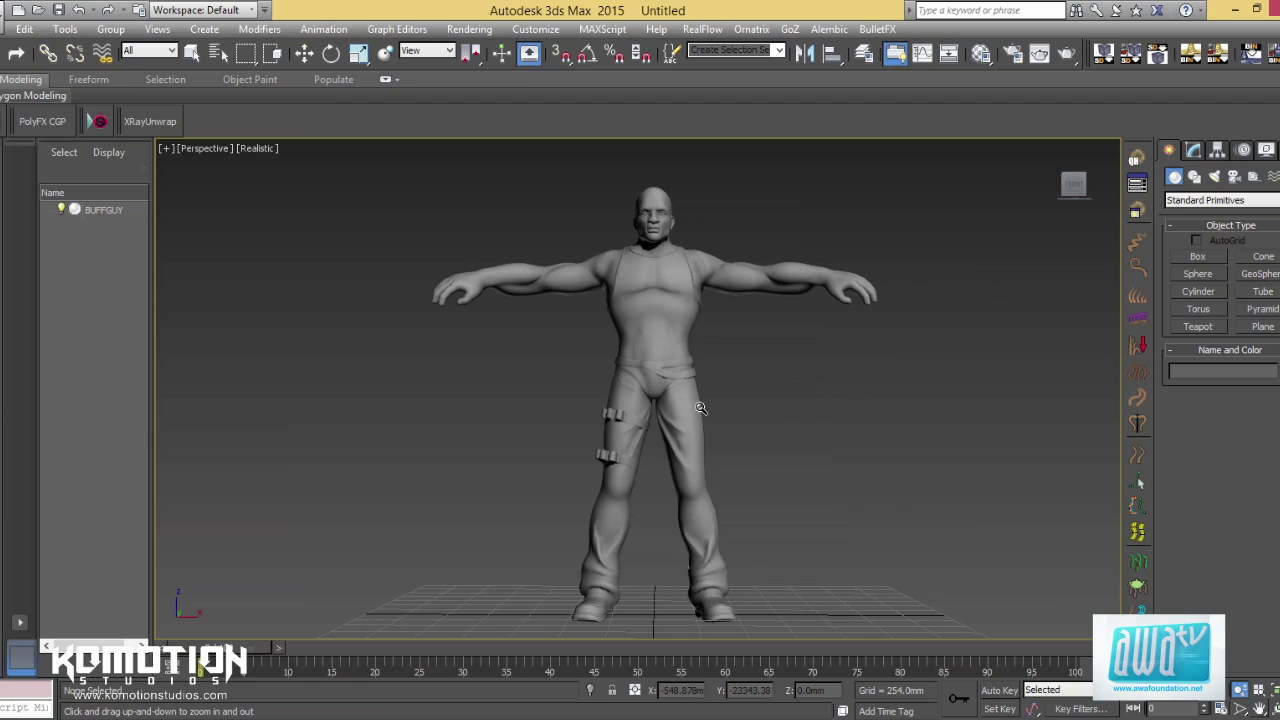
{"action": "middle_click_drag", "start_coordinate": [779, 412], "coordinate": [630, 415], "text": "alt"}
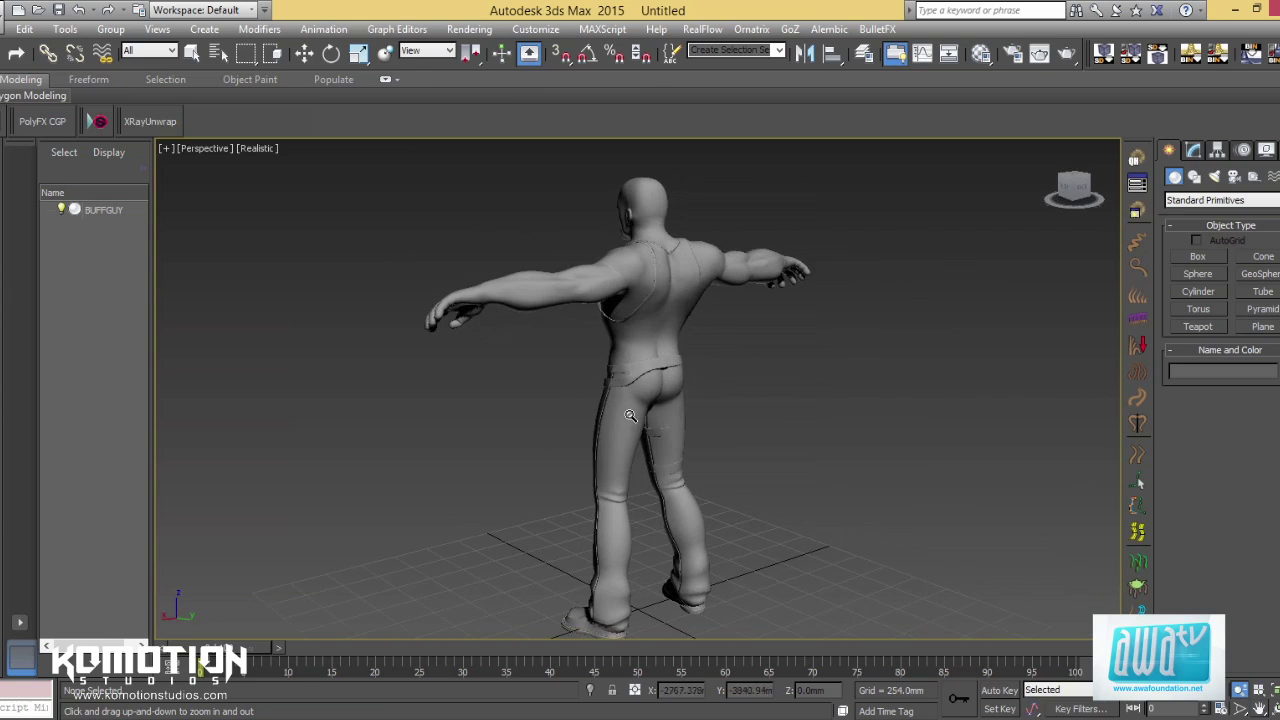
{"action": "middle_click_drag", "start_coordinate": [572, 451], "coordinate": [631, 518], "text": "alt"}
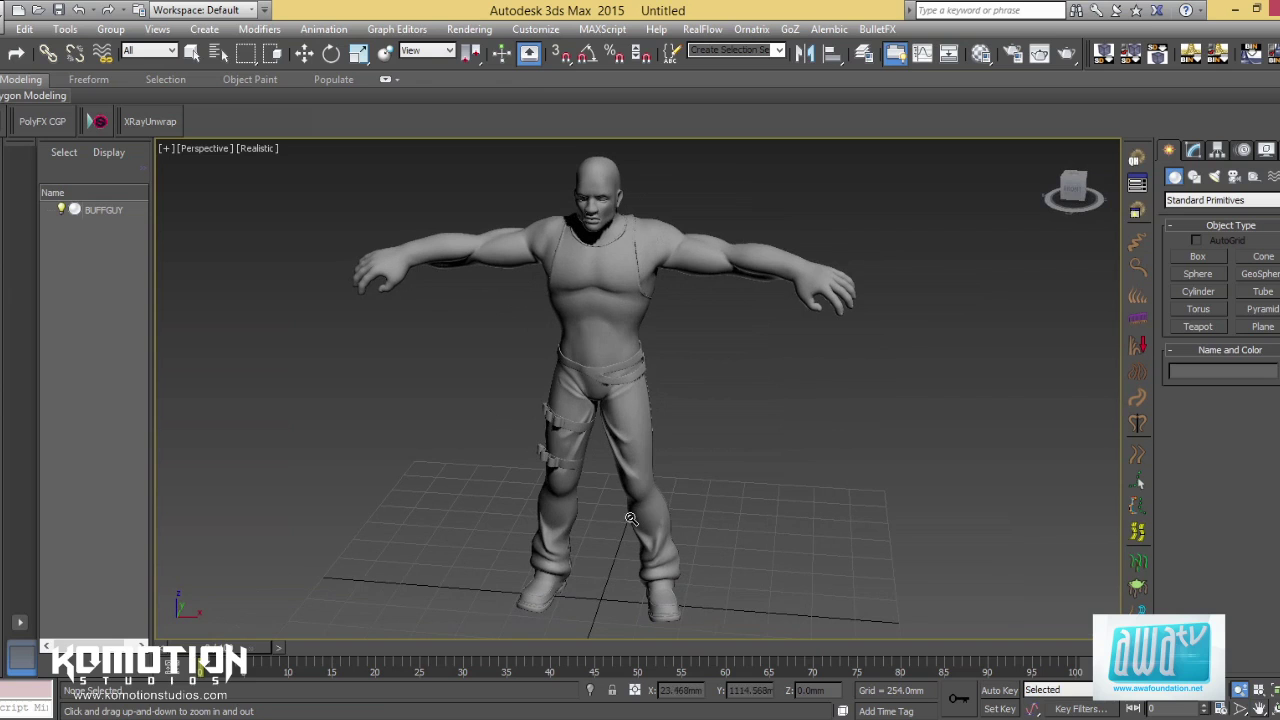
{"action": "middle_click_drag", "start_coordinate": [684, 462], "coordinate": [624, 418], "text": "alt"}
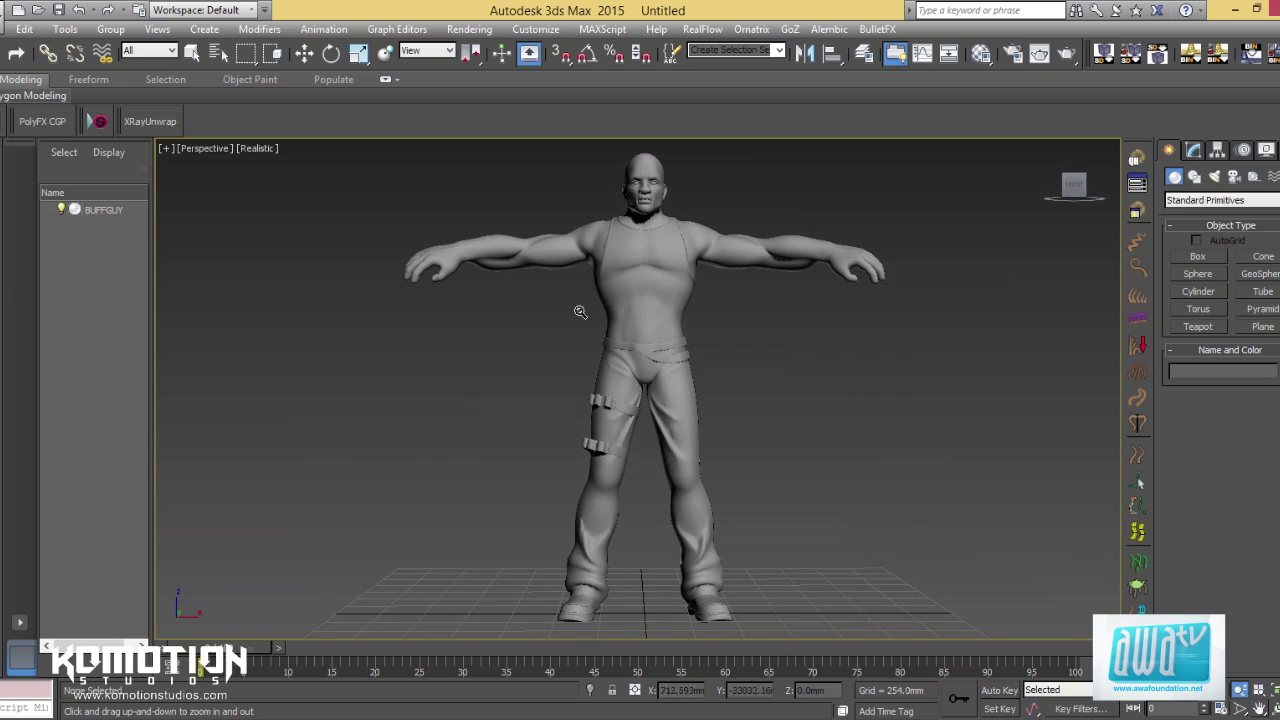
Step: Inspect the BUFFGUY mesh's separate parts at Element level, selecting the belt, tank top, body, trousers and one shoe in turn
{"action": "key", "text": "w"}
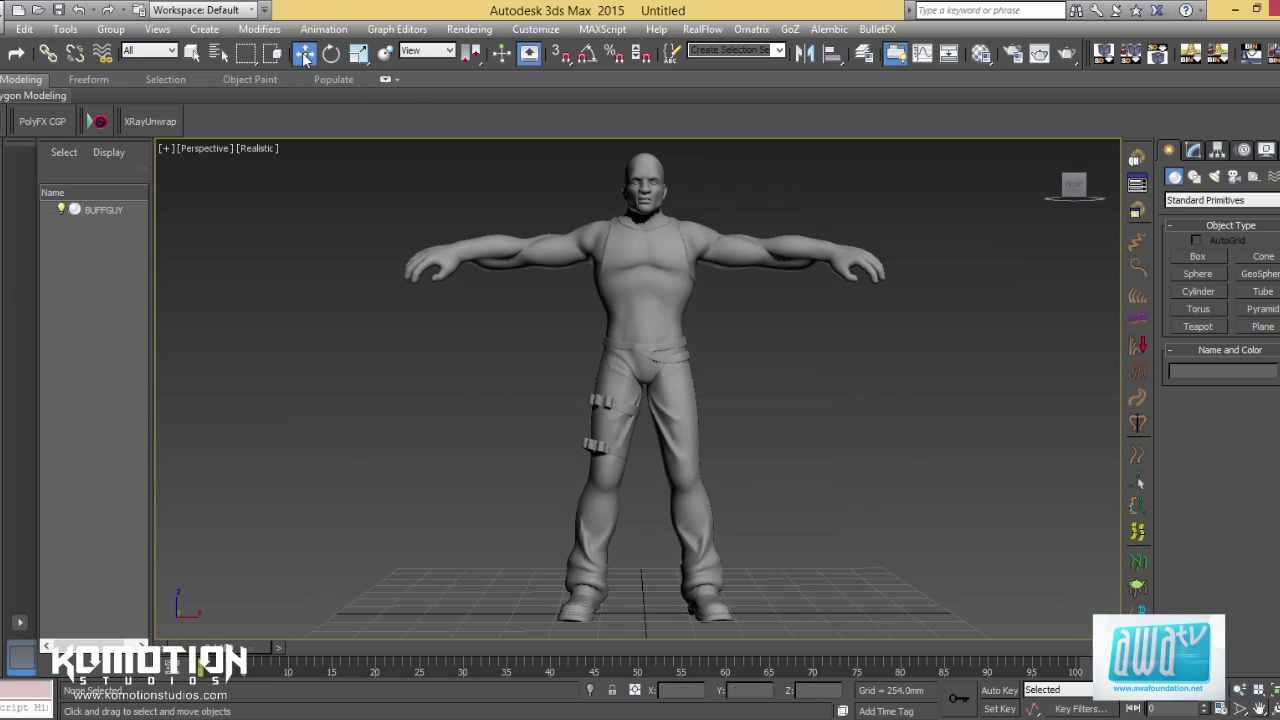
{"action": "left_click", "coordinate": [563, 245]}
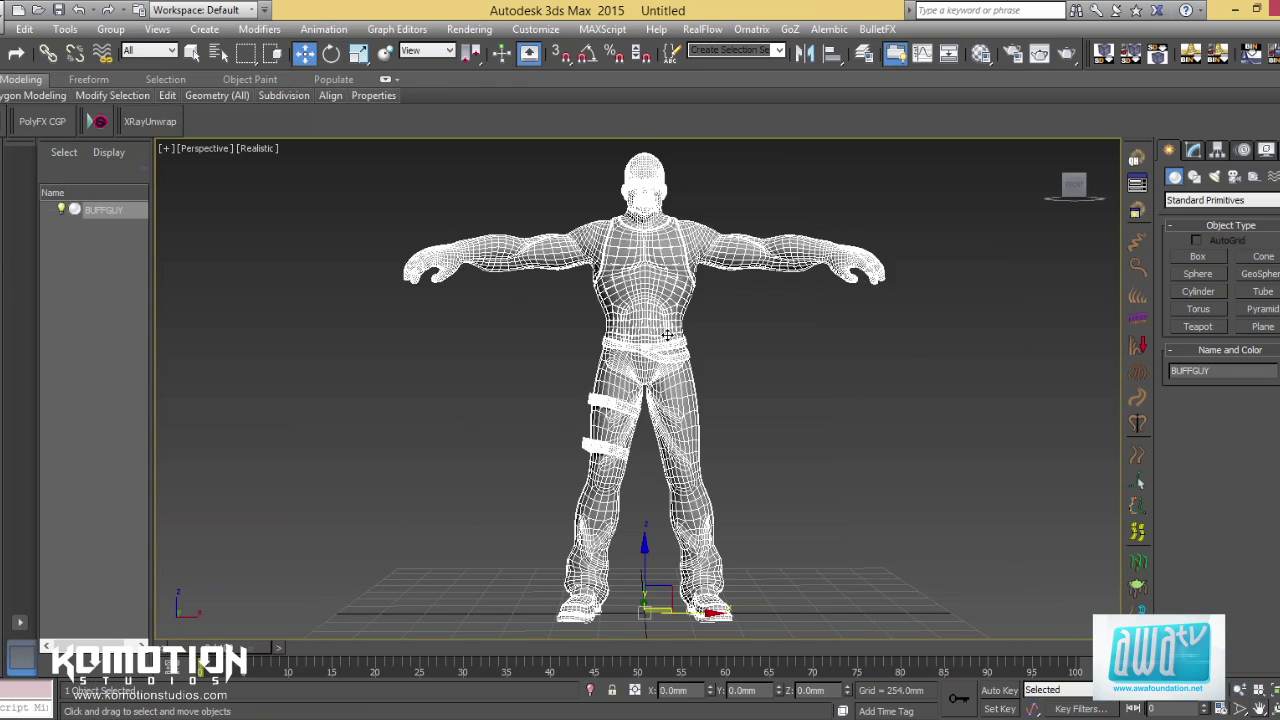
{"action": "left_click", "coordinate": [735, 212]}
{"action": "left_click", "coordinate": [712, 250]}
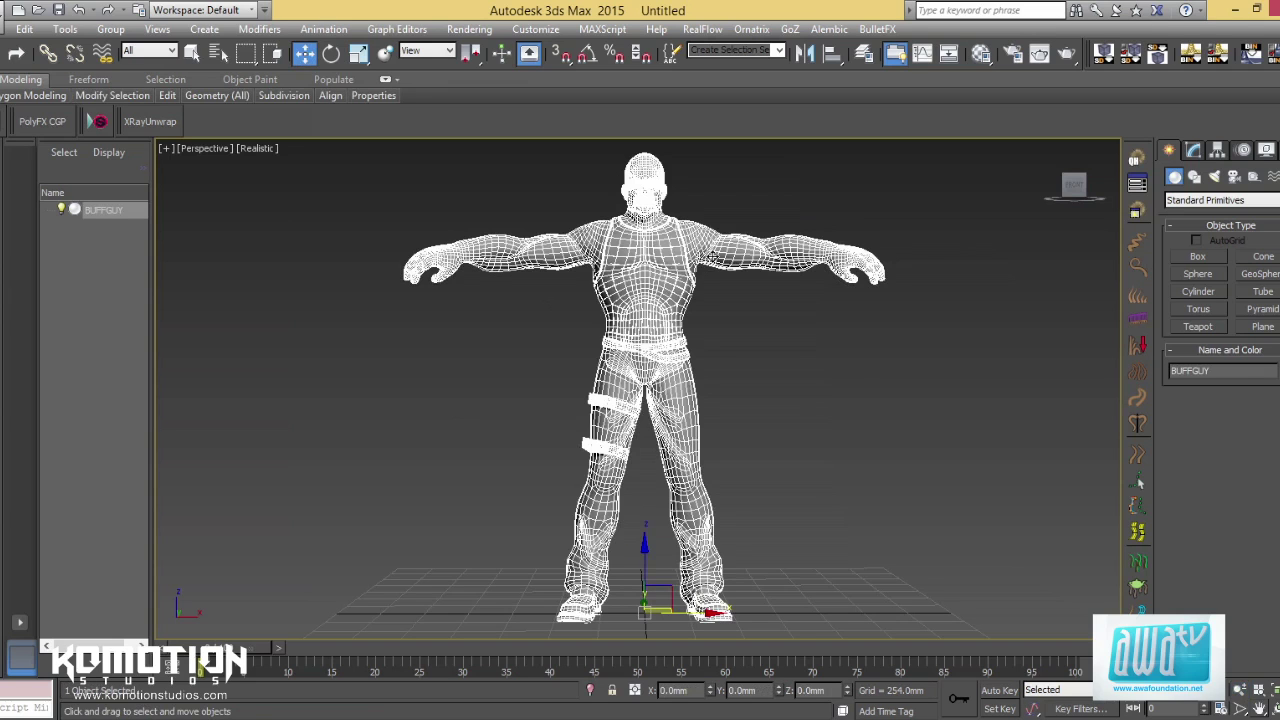
{"action": "left_click", "coordinate": [1193, 150]}
{"action": "left_click", "coordinate": [1266, 385]}
{"action": "left_click", "coordinate": [650, 347]}
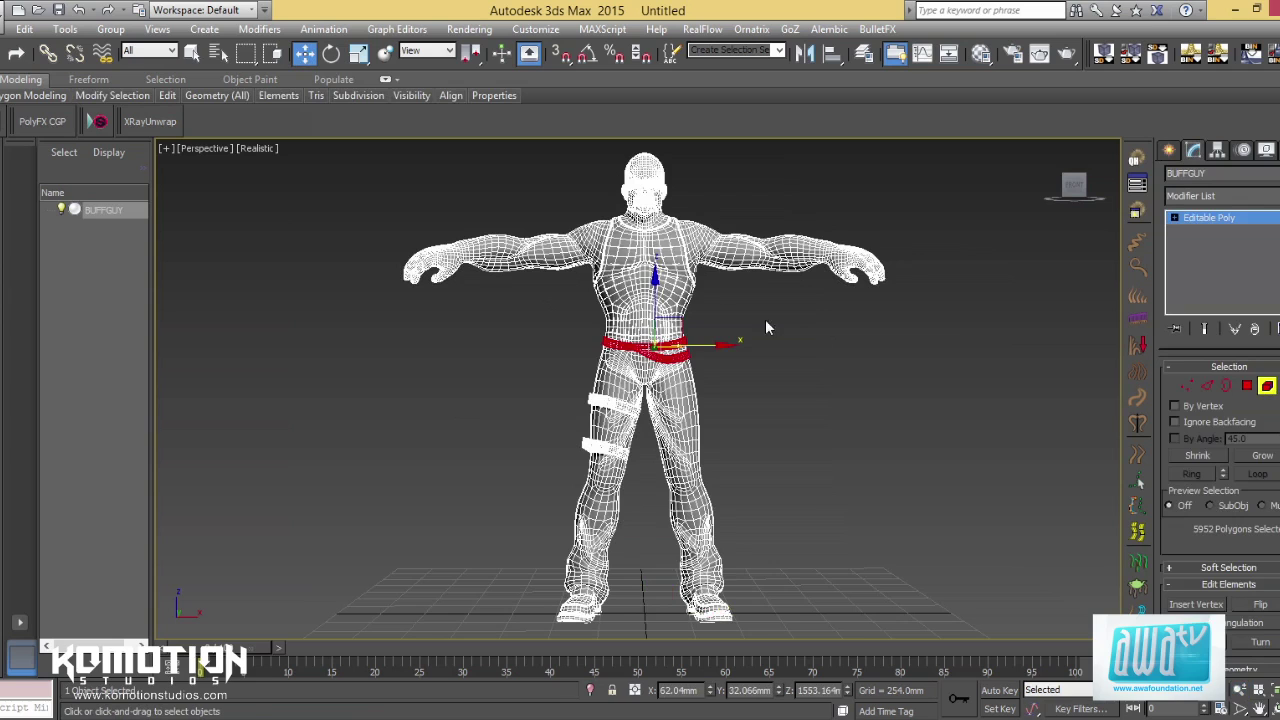
{"action": "left_click", "coordinate": [645, 295]}
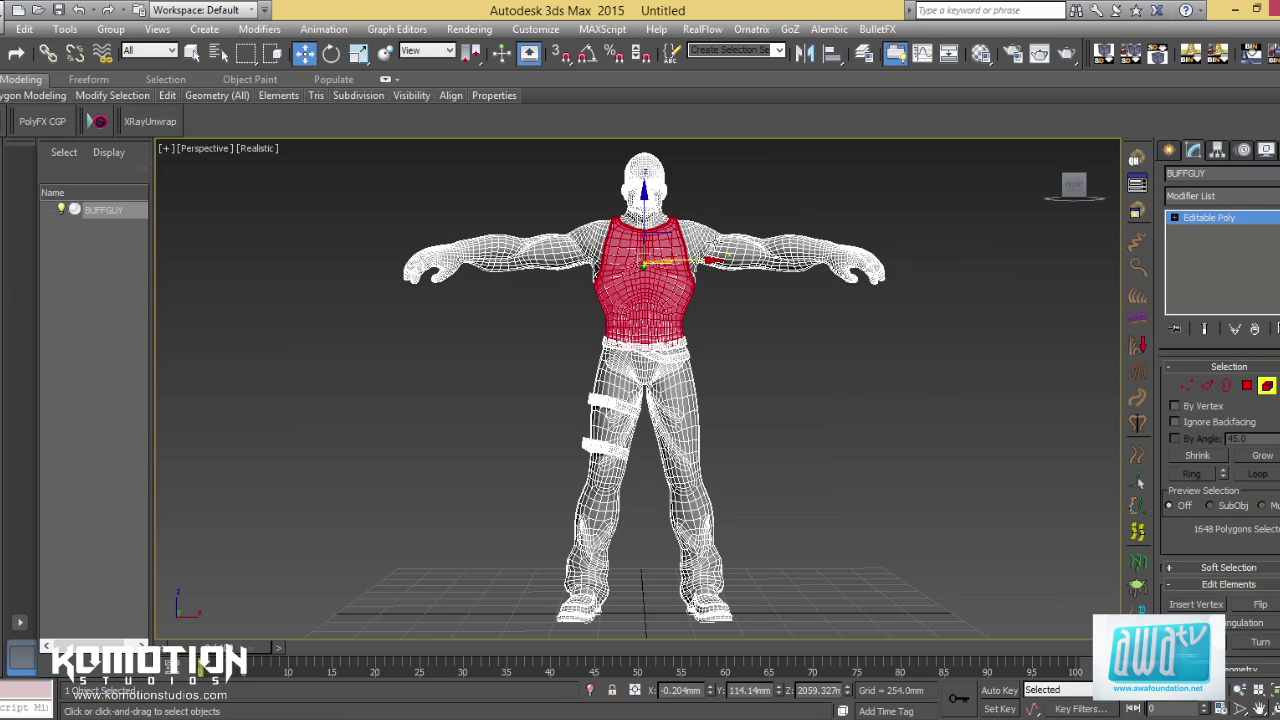
{"action": "left_click", "coordinate": [632, 190]}
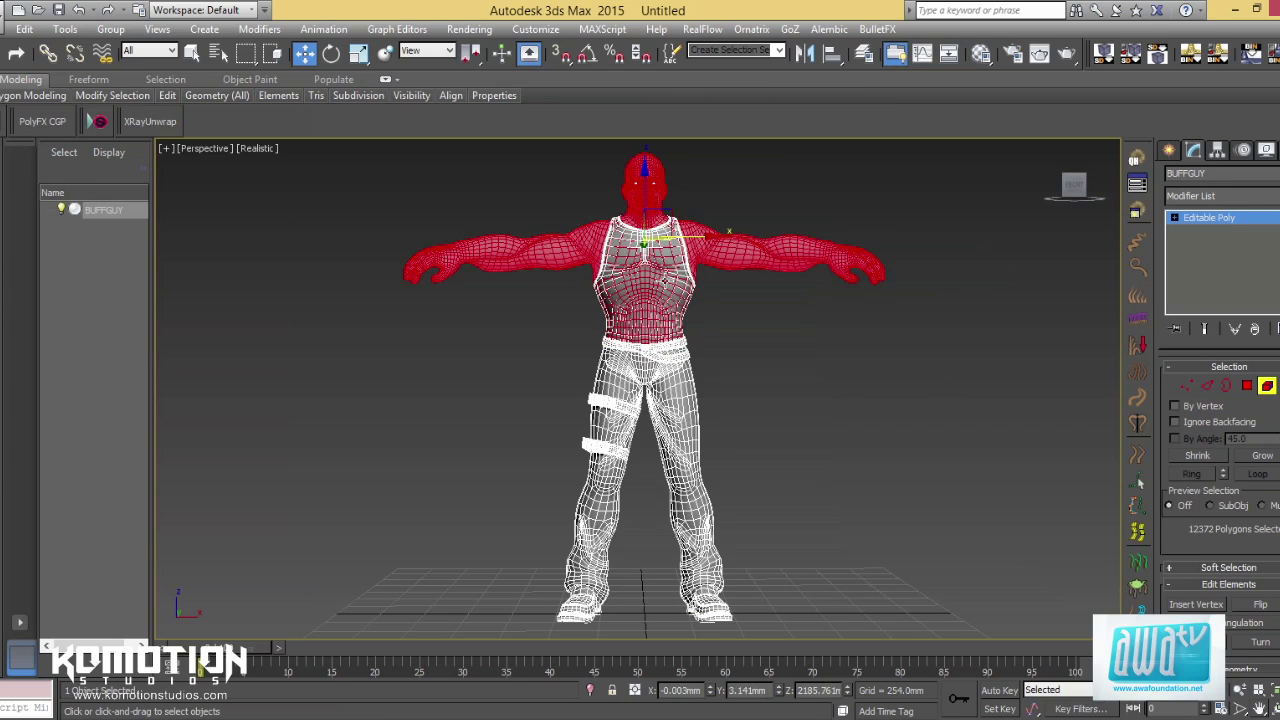
{"action": "left_click", "coordinate": [664, 282]}
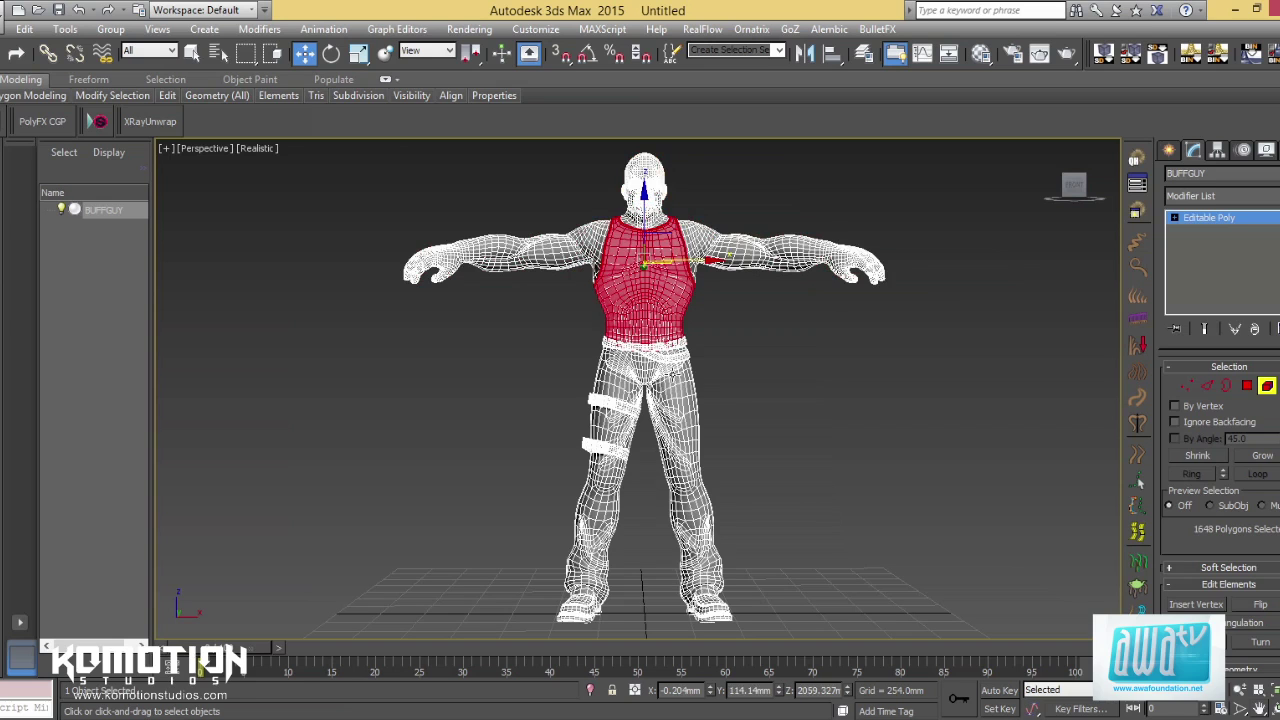
{"action": "left_click", "coordinate": [676, 380]}
{"action": "left_click", "coordinate": [700, 604]}
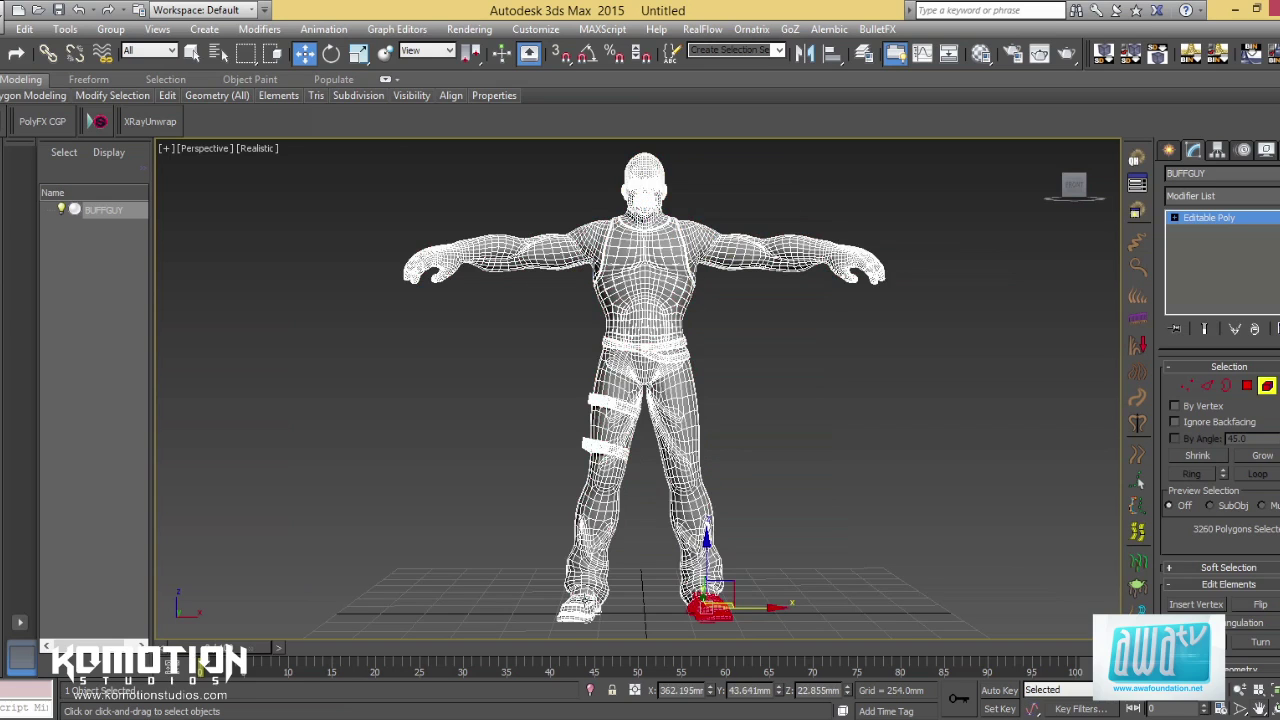
Step: Inspect the two thigh straps and the belt up close as separate elements, and clear the element selection
{"action": "left_click", "coordinate": [606, 447]}
{"action": "middle_click_drag", "start_coordinate": [606, 450], "coordinate": [633, 488], "text": "alt"}
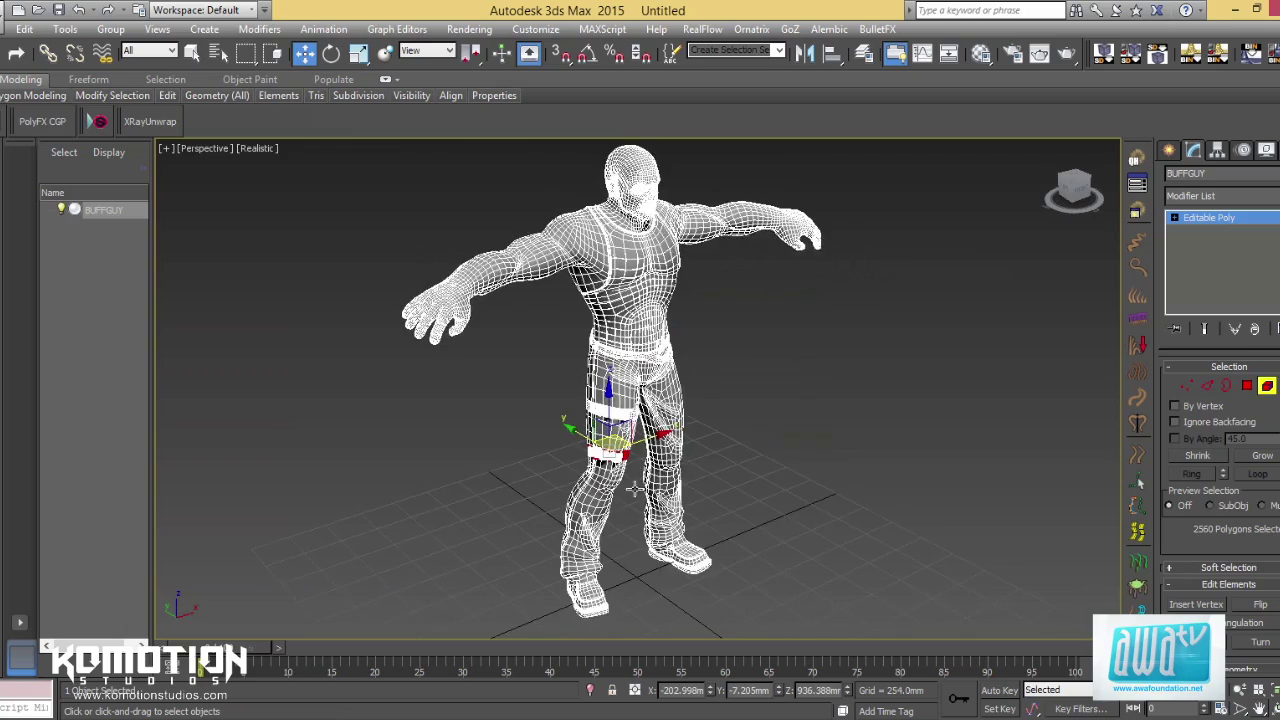
{"action": "scroll", "coordinate": [633, 488], "scroll_direction": "up", "scroll_amount": 5}
{"action": "scroll", "coordinate": [644, 440], "scroll_direction": "down", "scroll_amount": 3}
{"action": "middle_click_drag", "start_coordinate": [644, 440], "coordinate": [610, 420], "text": "alt"}
{"action": "left_click", "coordinate": [612, 358]}
{"action": "scroll", "coordinate": [605, 476], "scroll_direction": "up", "scroll_amount": 1}
{"action": "middle_click_drag", "start_coordinate": [604, 472], "coordinate": [650, 435], "text": "alt"}
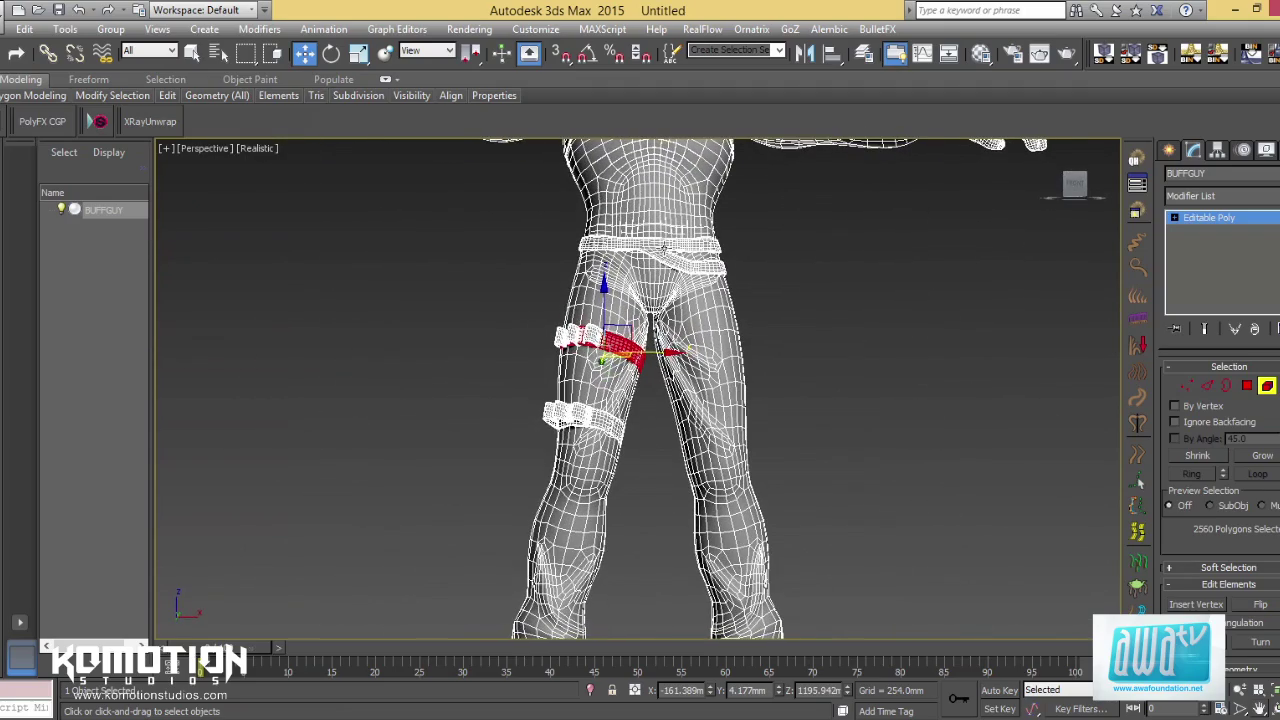
{"action": "left_click", "coordinate": [663, 246]}
{"action": "middle_click_drag", "start_coordinate": [710, 352], "coordinate": [741, 473], "text": "alt"}
{"action": "scroll", "coordinate": [700, 410], "scroll_direction": "down", "scroll_amount": 5}
{"action": "left_click", "coordinate": [753, 353]}
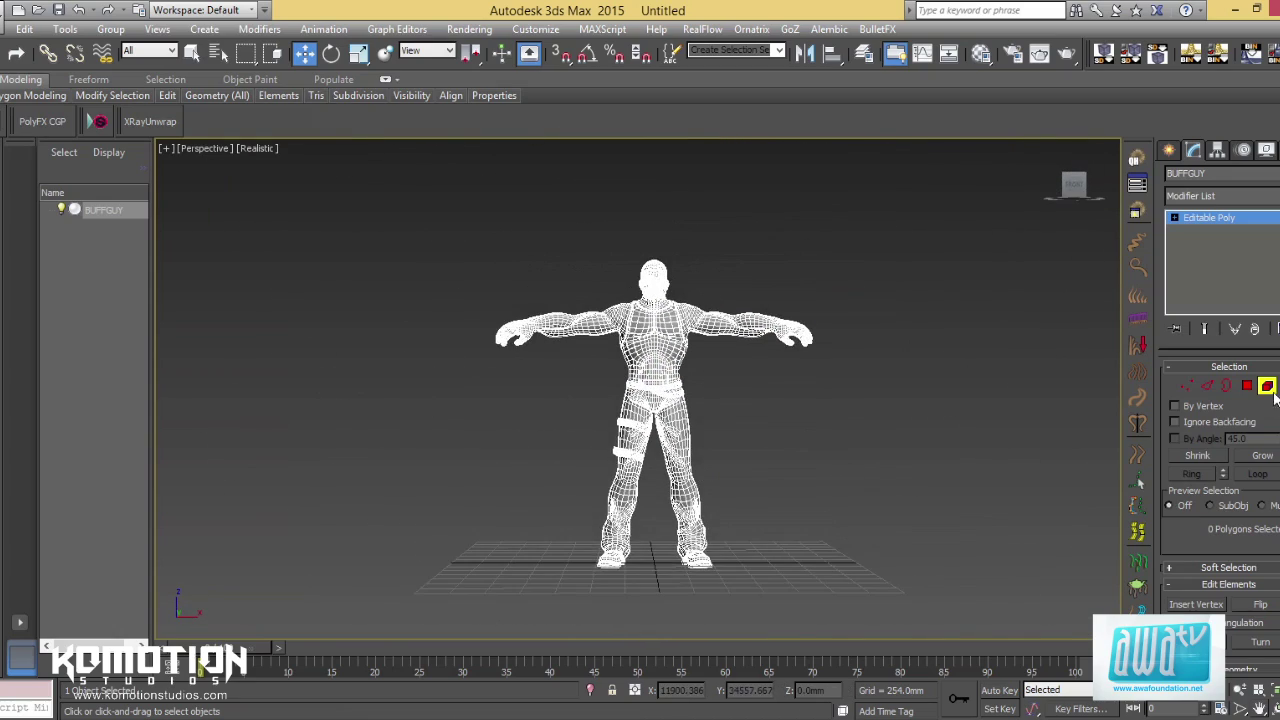
Step: Leave Element level, deselect the character and return to the object creation settings
{"action": "key", "text": "6"}
{"action": "left_click", "coordinate": [797, 425]}
{"action": "left_click", "coordinate": [1169, 150]}
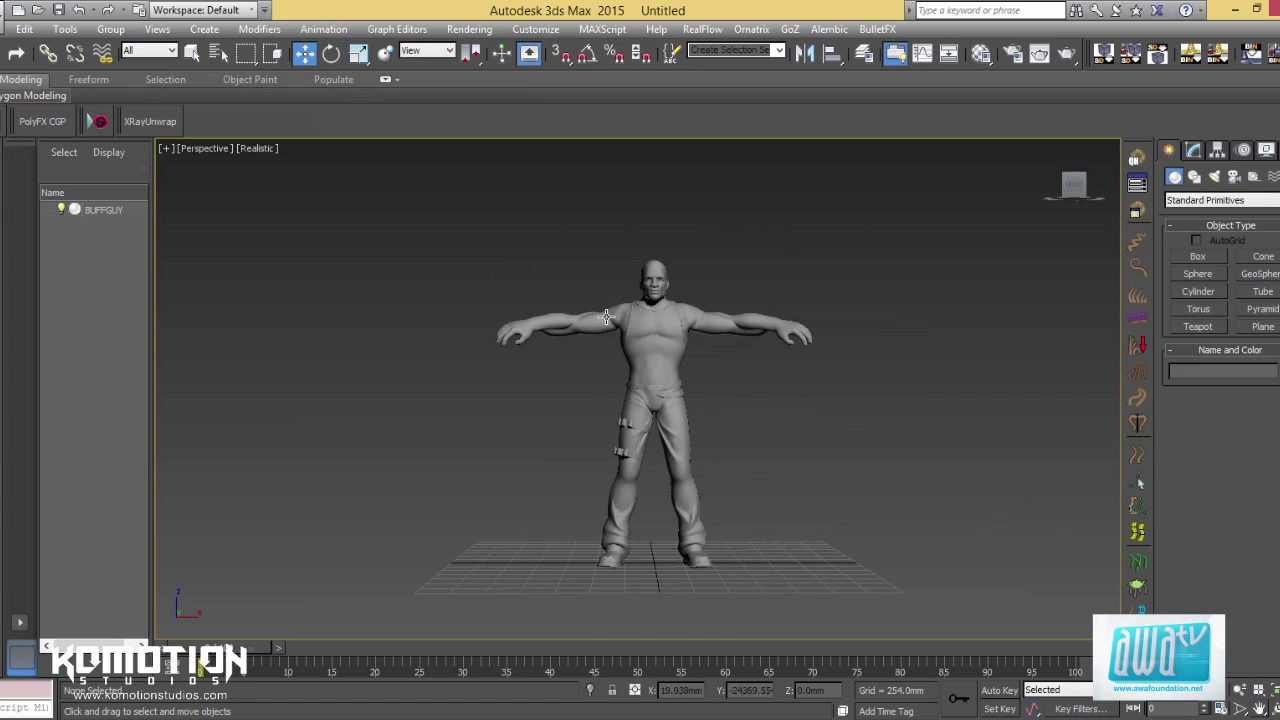
Step: Review the complete character as one combined mesh from several angles and distances, selected and unselected
{"action": "scroll", "coordinate": [700, 390], "scroll_direction": "up", "scroll_amount": 2}
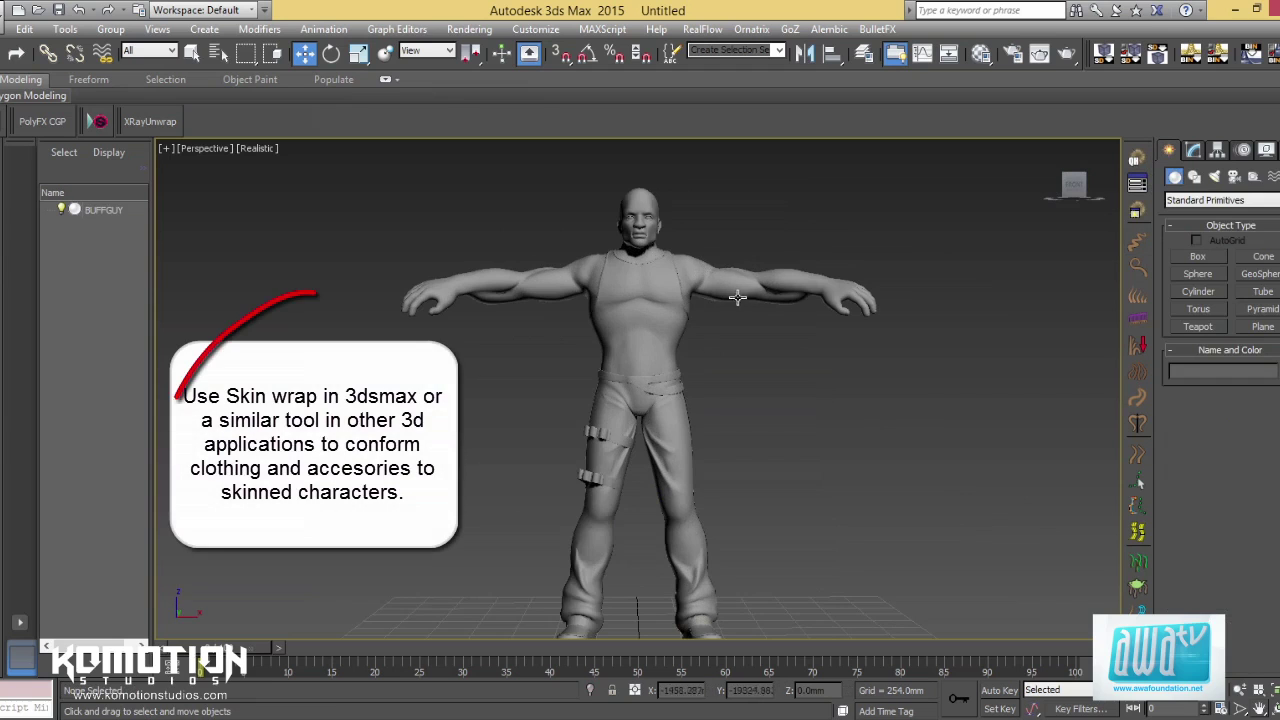
{"action": "middle_click_drag", "start_coordinate": [729, 350], "coordinate": [779, 387], "text": "alt"}
{"action": "left_click", "coordinate": [617, 320]}
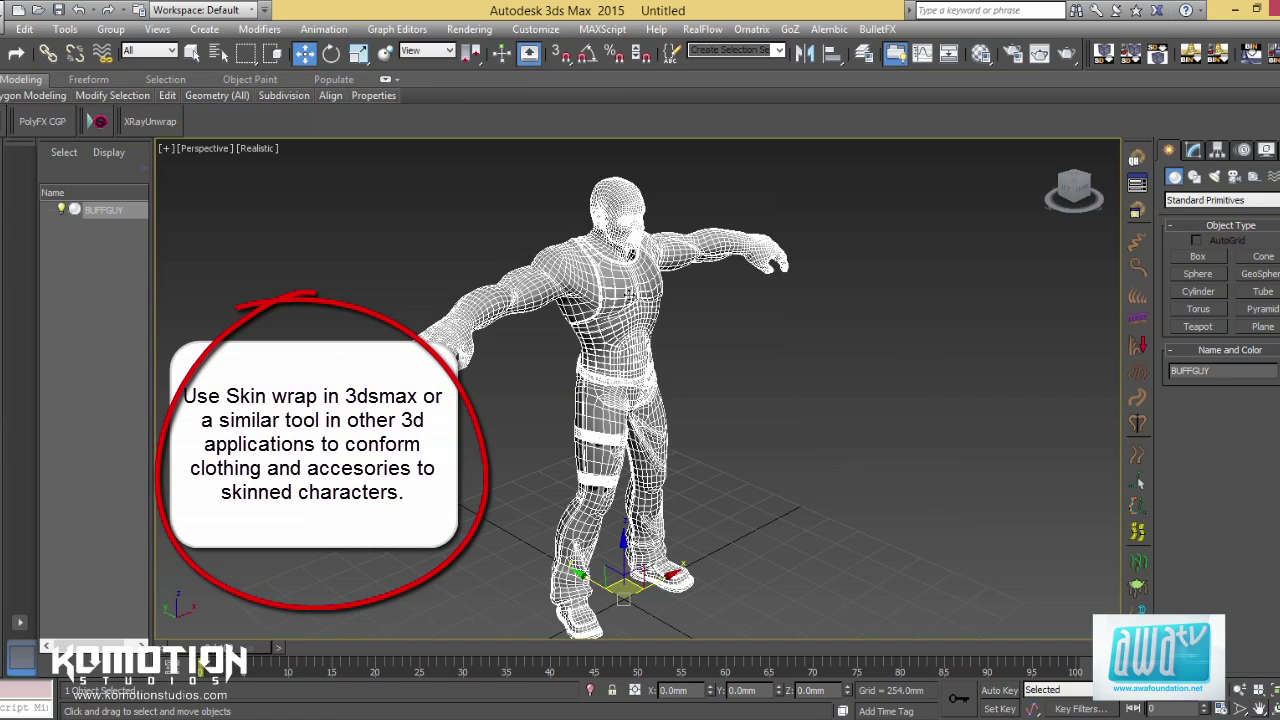
{"action": "middle_click_drag", "start_coordinate": [716, 388], "coordinate": [678, 419], "text": "alt"}
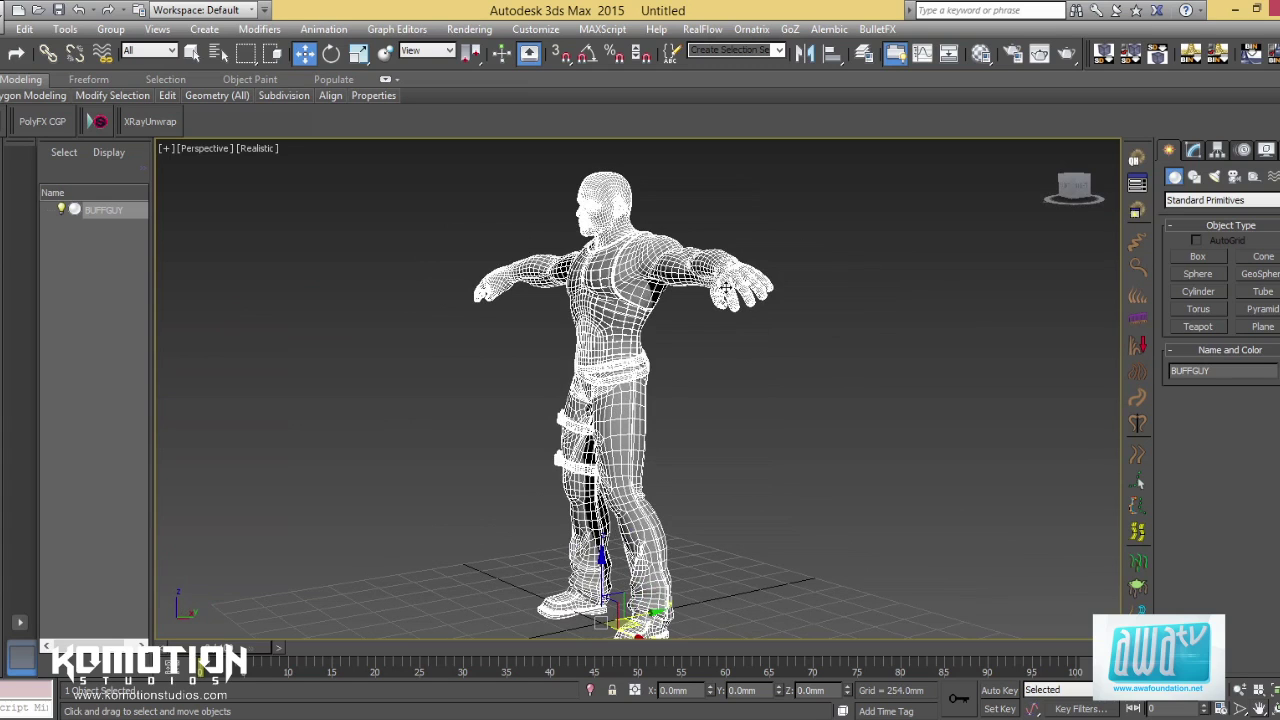
{"action": "middle_click_drag", "start_coordinate": [655, 368], "coordinate": [658, 340], "text": "alt"}
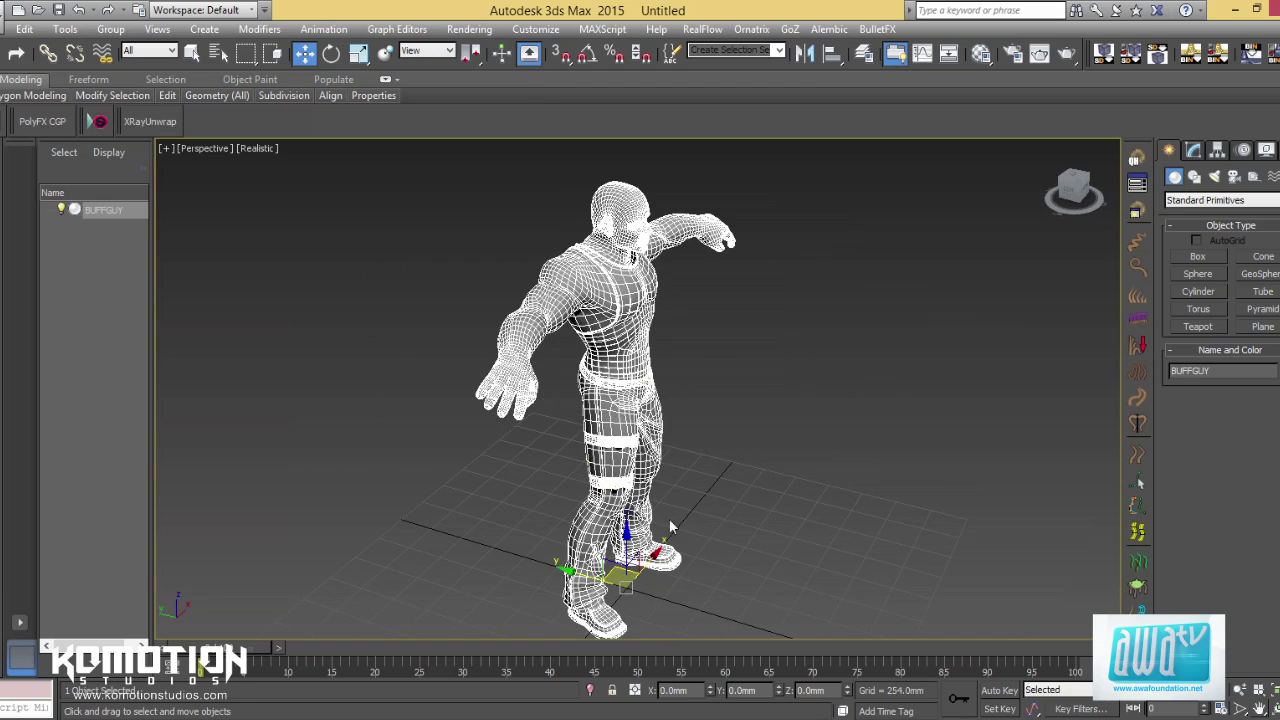
{"action": "middle_click_drag", "start_coordinate": [712, 472], "coordinate": [705, 270], "text": "alt"}
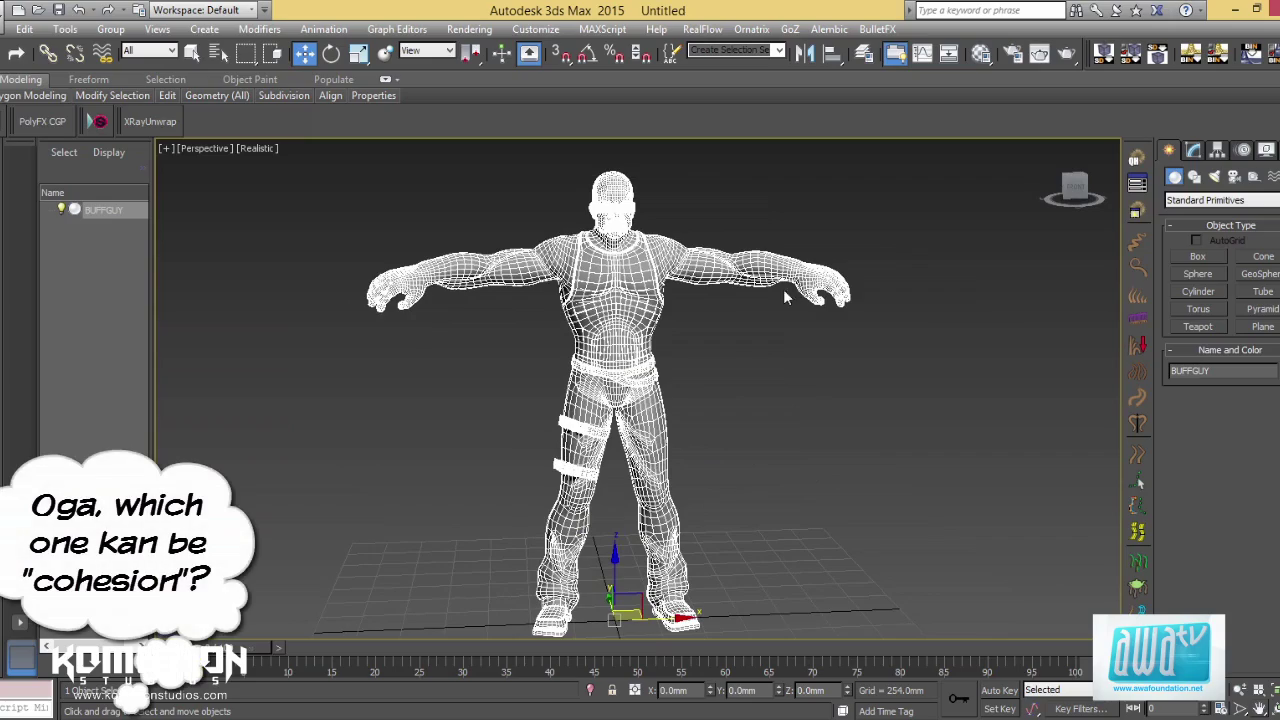
{"action": "middle_click_drag", "start_coordinate": [857, 391], "coordinate": [812, 420], "text": "alt"}
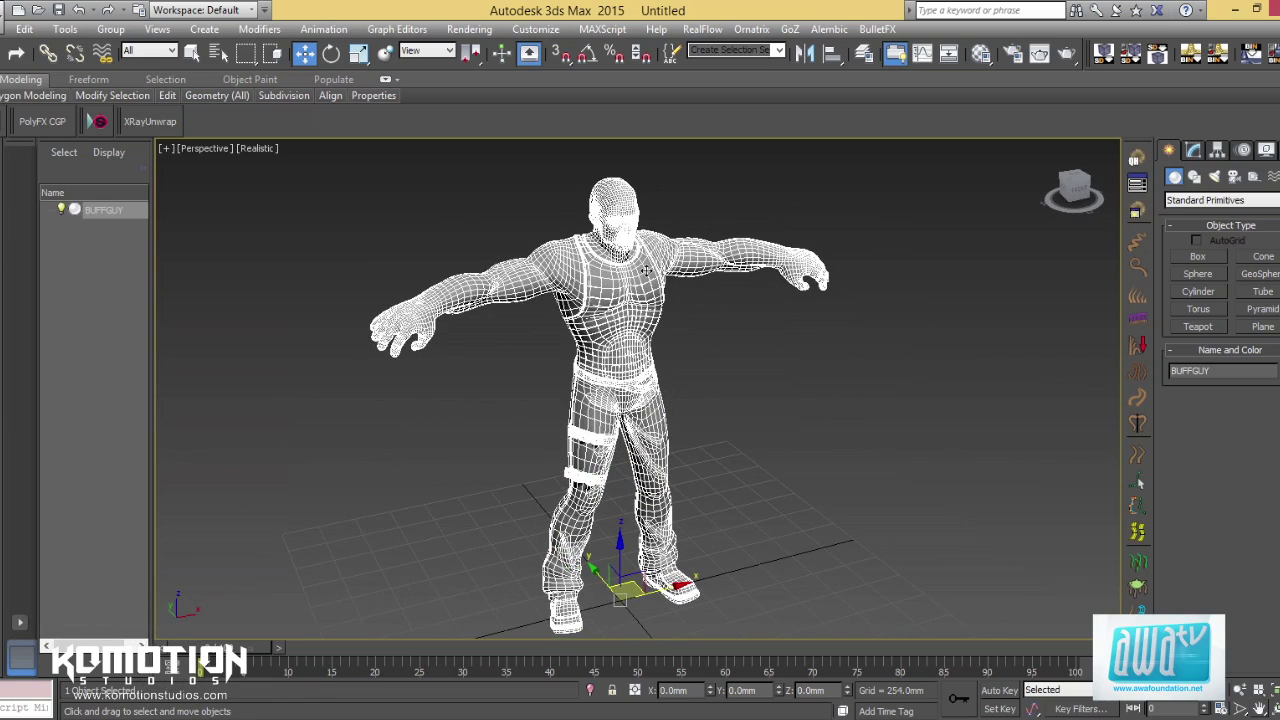
{"action": "mouse_move", "coordinate": [706, 351]}
{"action": "middle_mouse_down", "text": "alt"}
{"action": "mouse_move", "coordinate": [693, 365]}
{"action": "mouse_move", "coordinate": [650, 270]}
{"action": "middle_mouse_up", "text": "alt"}
{"action": "left_click", "coordinate": [736, 396]}
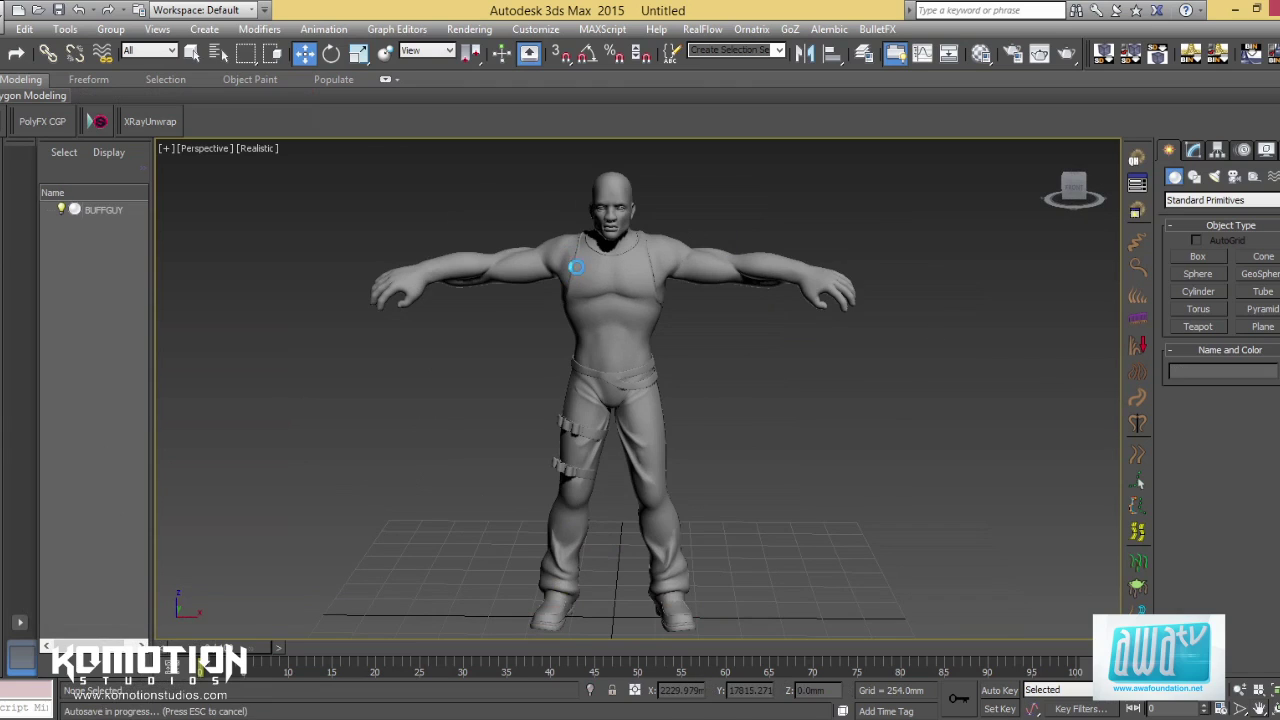
{"action": "middle_click_drag", "start_coordinate": [707, 474], "coordinate": [733, 453], "text": "alt"}
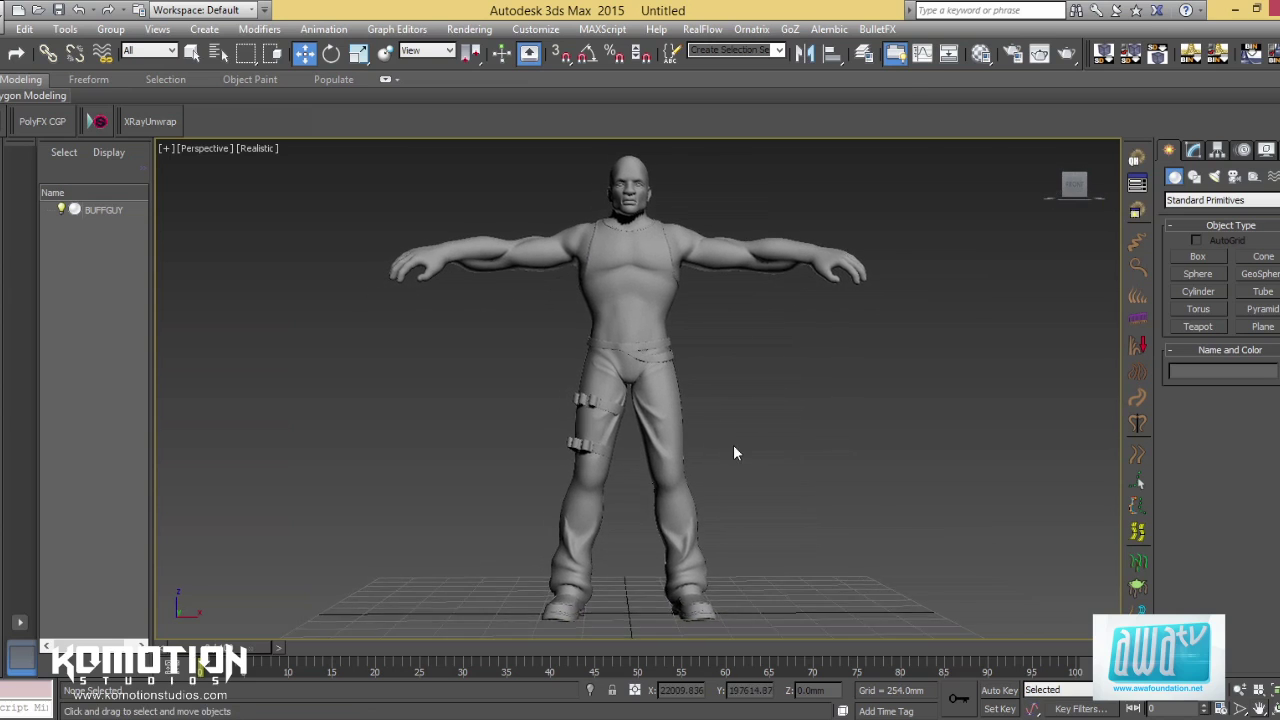
{"action": "scroll", "coordinate": [733, 453], "scroll_direction": "down", "scroll_amount": 2}
{"action": "scroll", "coordinate": [661, 463], "scroll_direction": "up", "scroll_amount": 4}
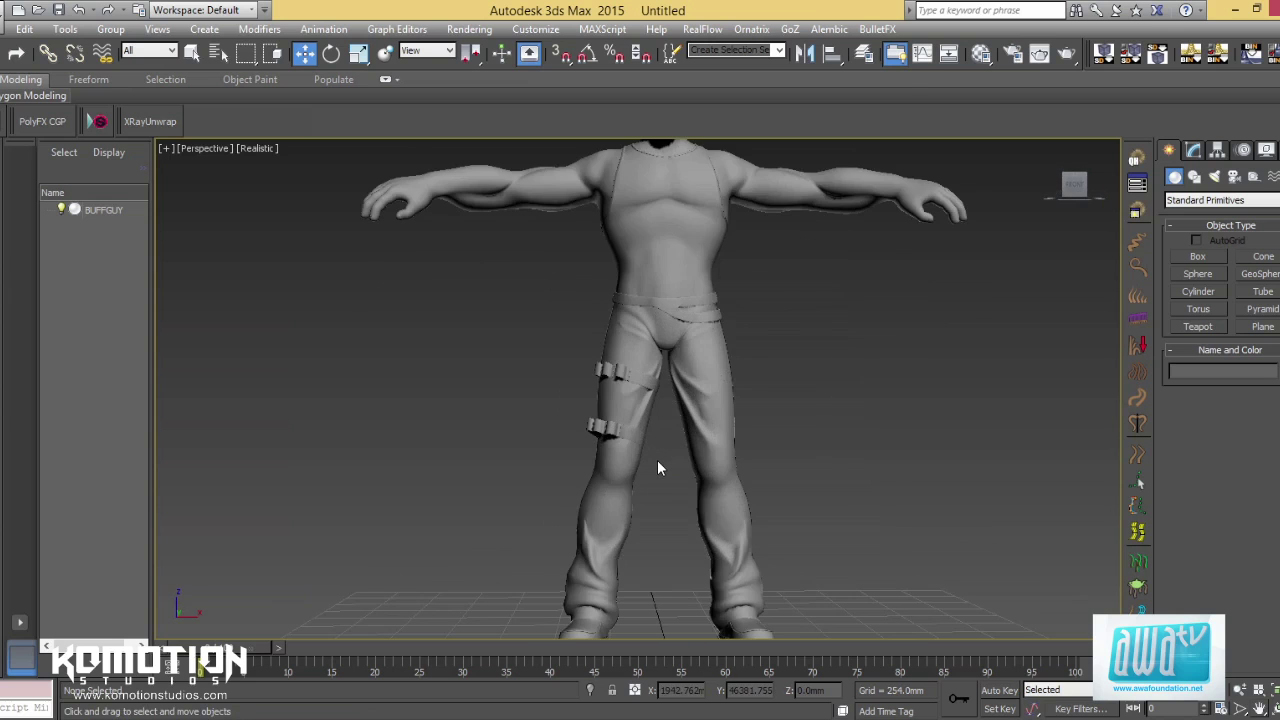
{"action": "scroll", "coordinate": [657, 467], "scroll_direction": "down", "scroll_amount": 5}
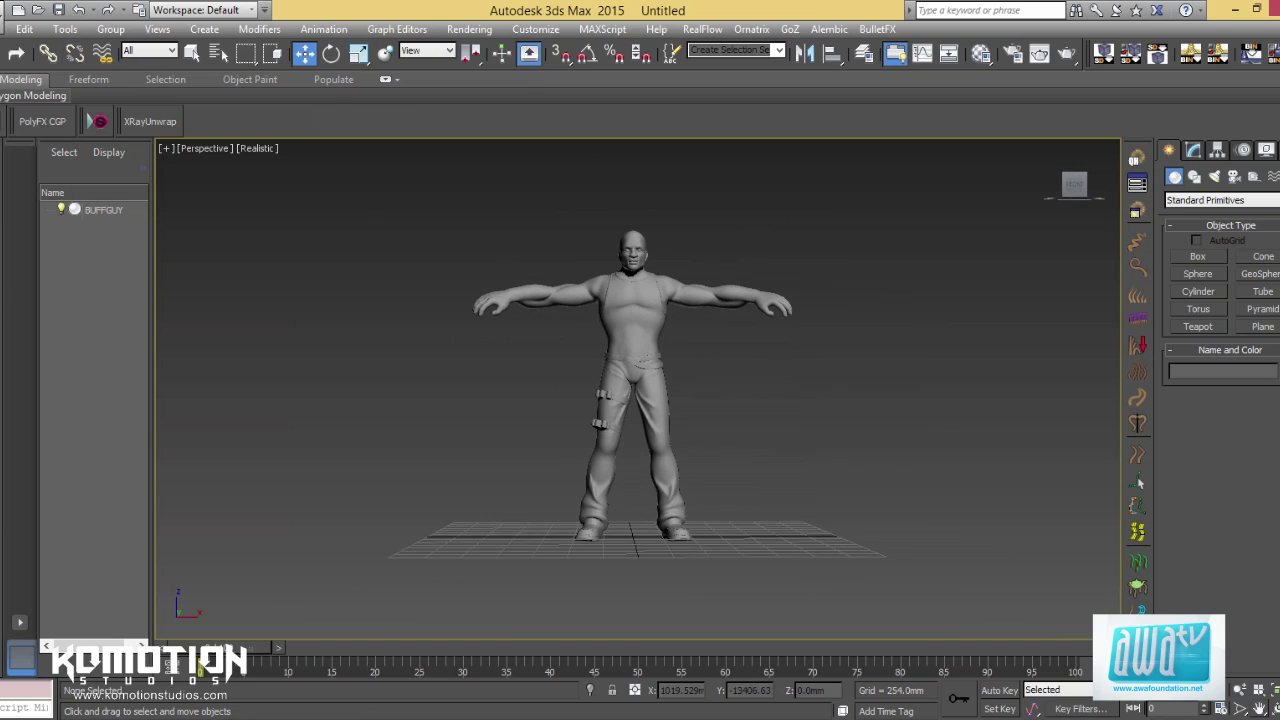
{"action": "left_click", "coordinate": [6, 8]}
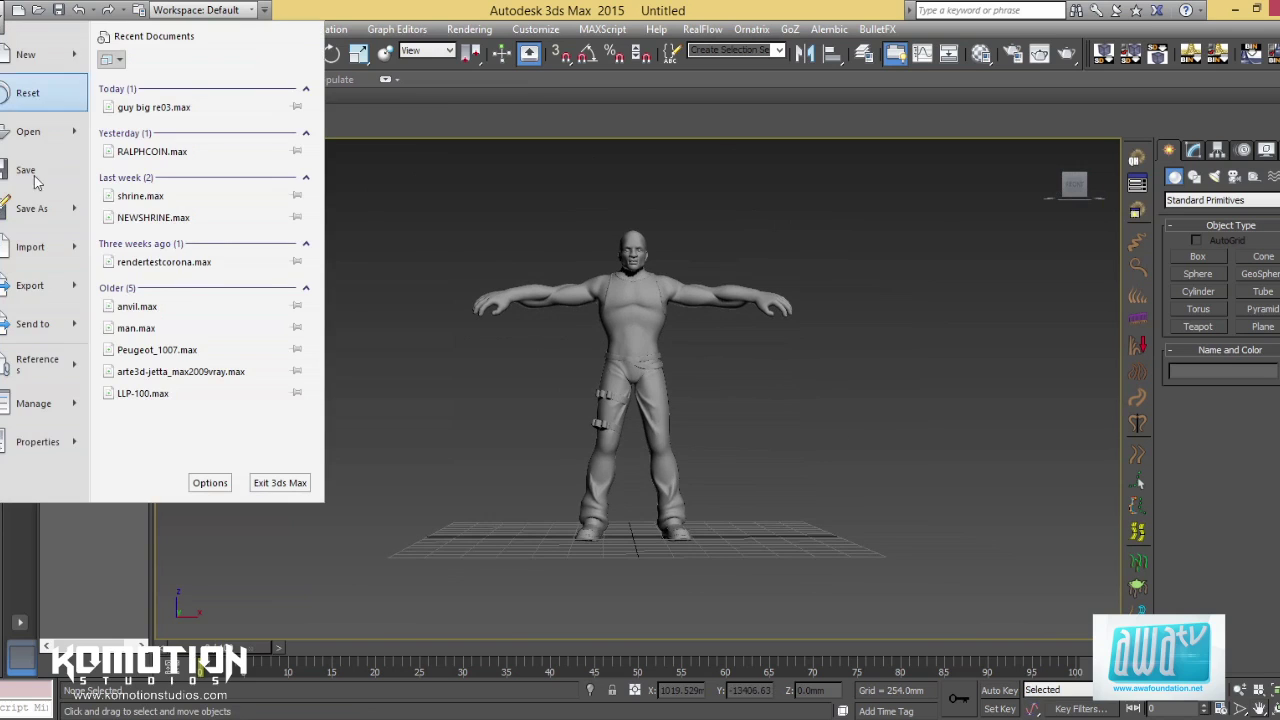
{"action": "left_click", "coordinate": [58, 288]}
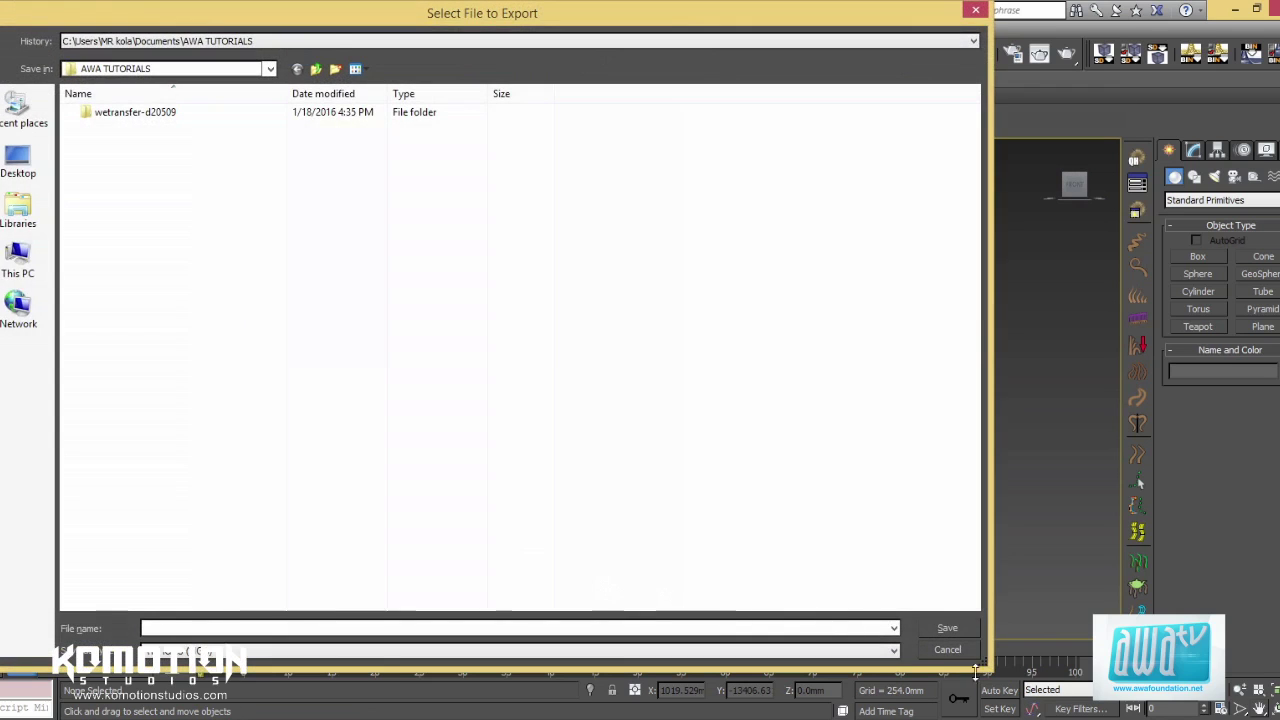
{"action": "left_click", "coordinate": [947, 649]}
Step: Select the character and export it in OBJ format as BUFFGUY in the AWA TUTORIALS folder with quad faces, replacing the existing file
{"action": "left_click", "coordinate": [648, 312]}
{"action": "left_click", "coordinate": [14, 12]}
{"action": "mouse_move", "coordinate": [76, 289]}
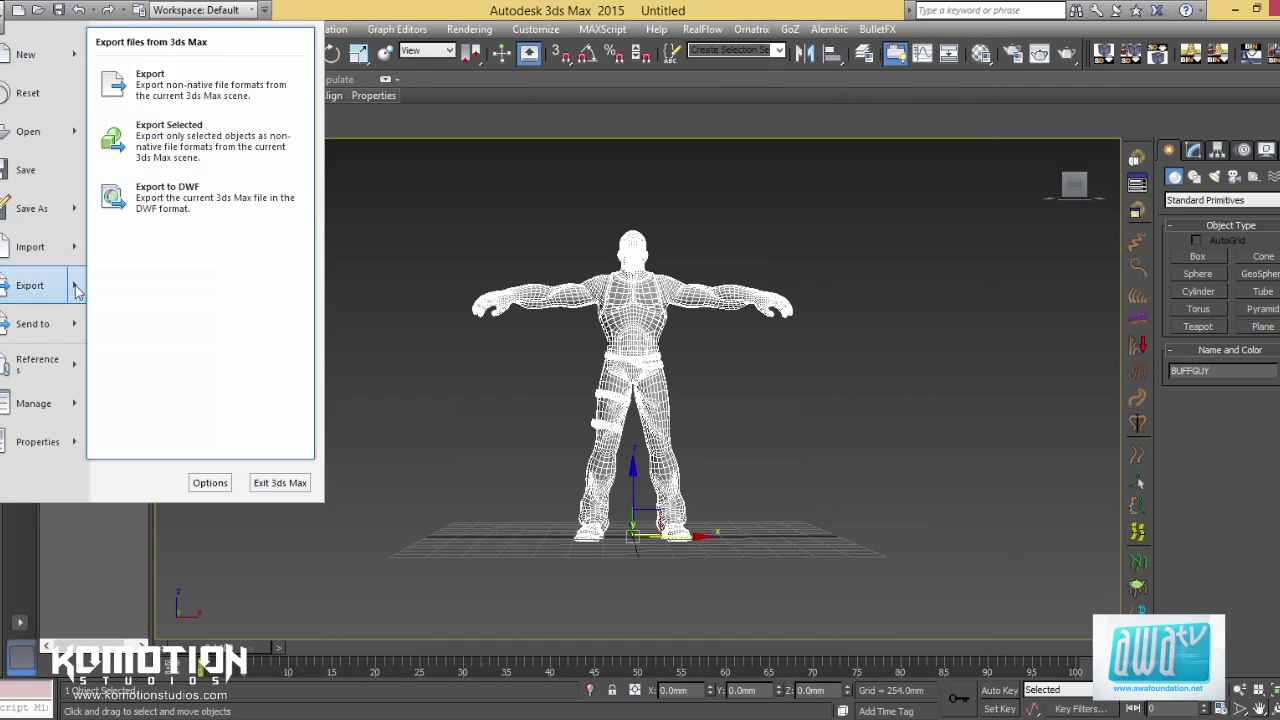
{"action": "left_click", "coordinate": [135, 151]}
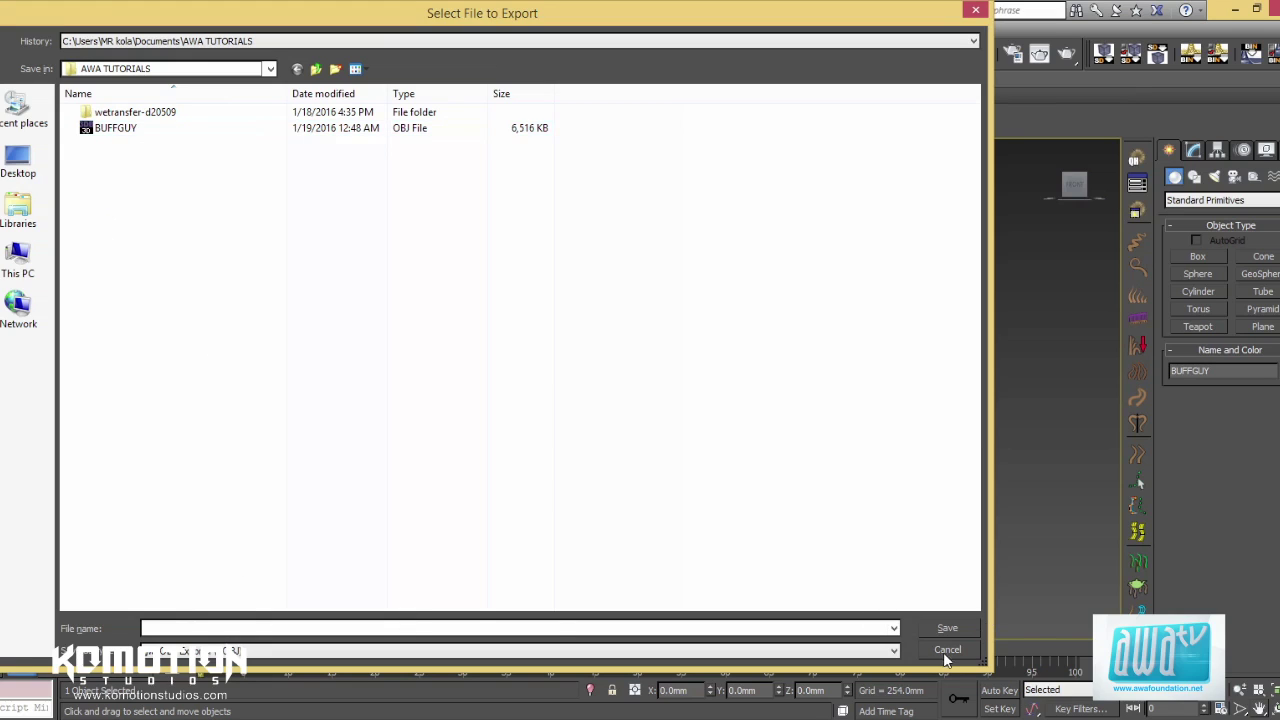
{"action": "left_click", "coordinate": [116, 129]}
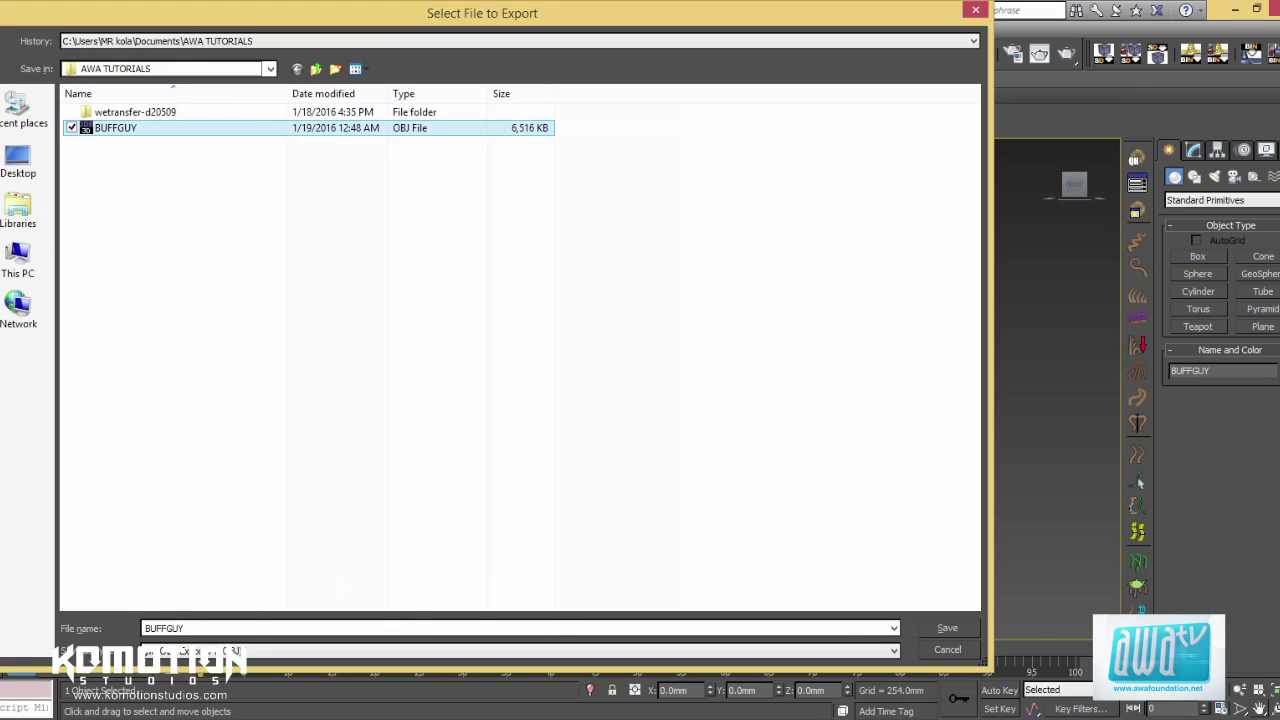
{"action": "left_click", "coordinate": [955, 626]}
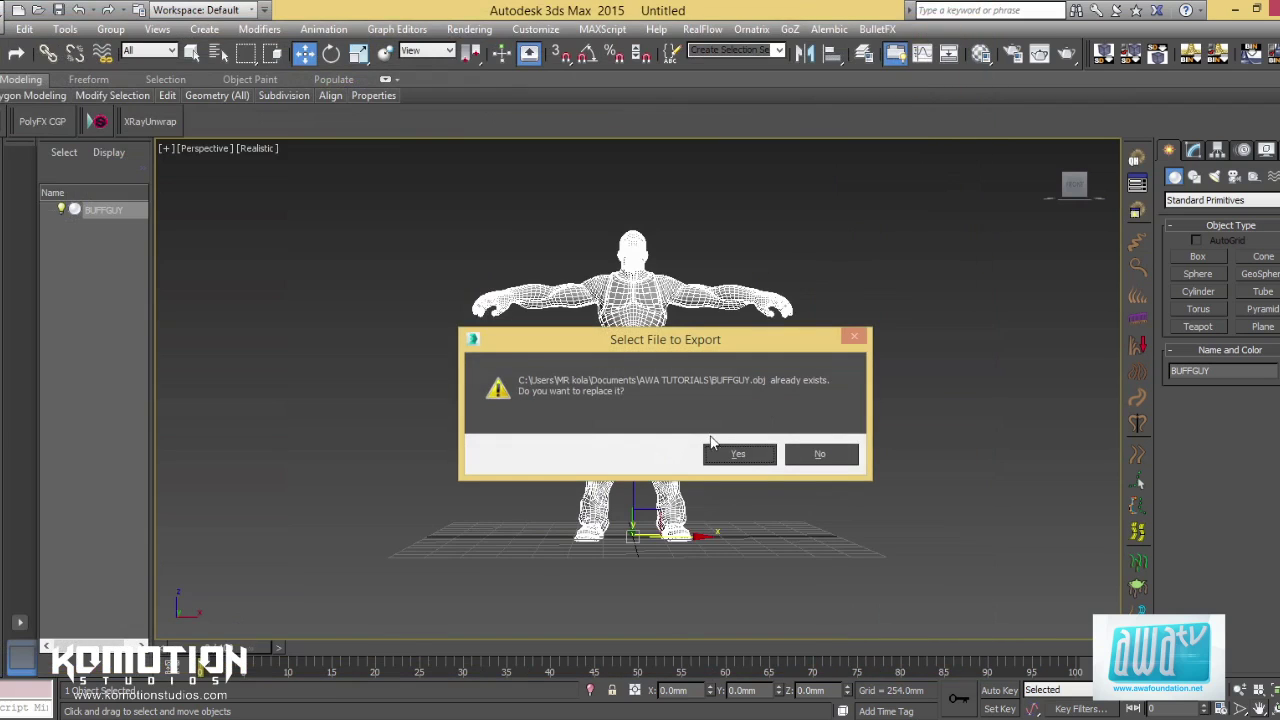
{"action": "left_click", "coordinate": [737, 456]}
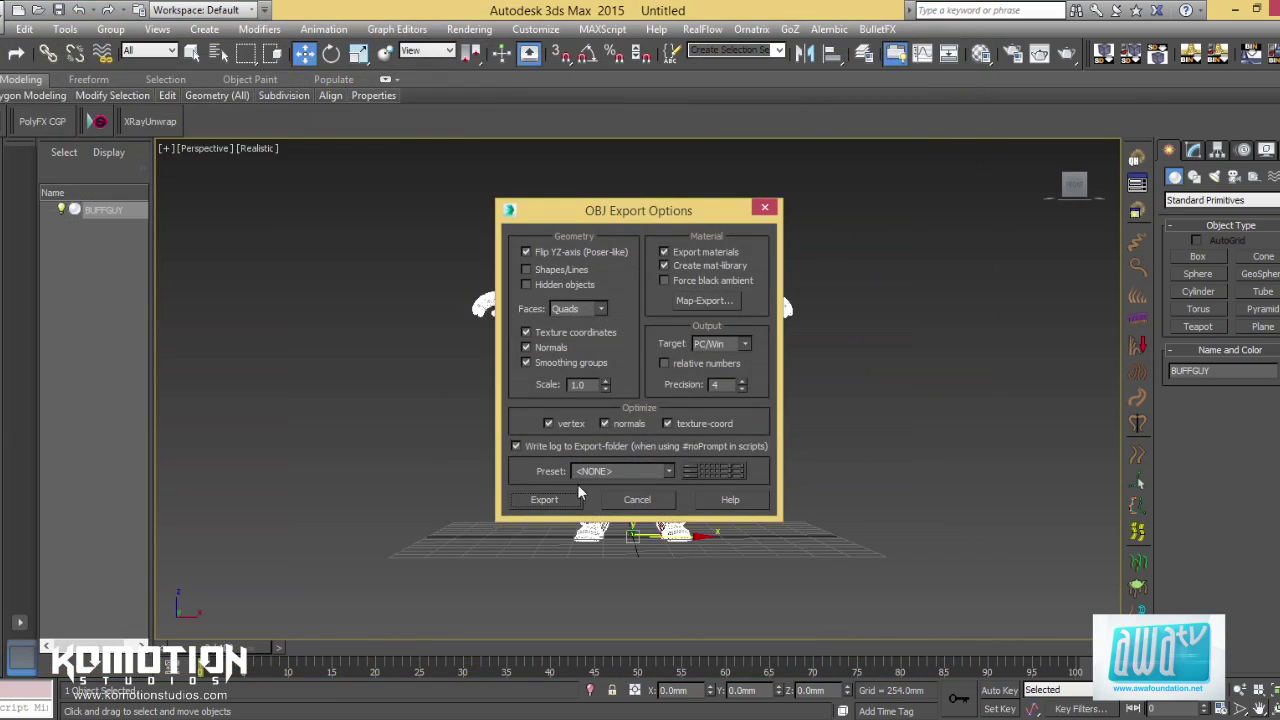
{"action": "left_click", "coordinate": [558, 498]}
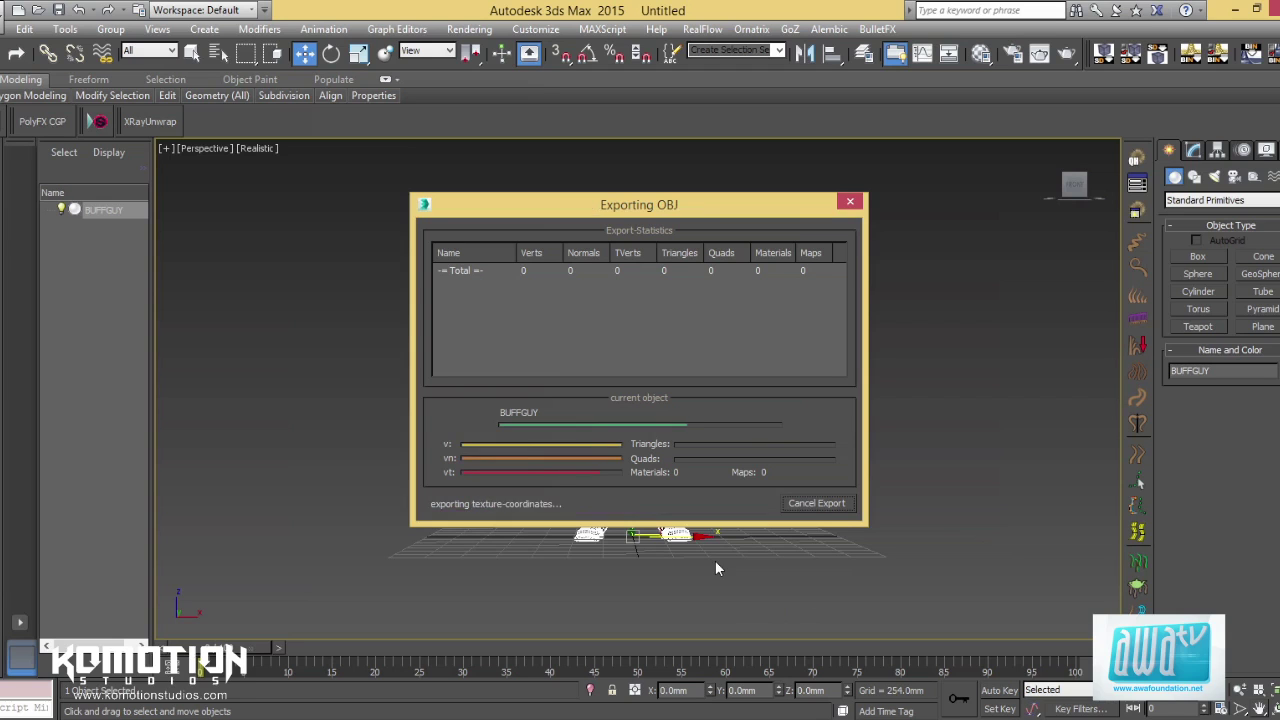
{"action": "left_click", "coordinate": [815, 505]}
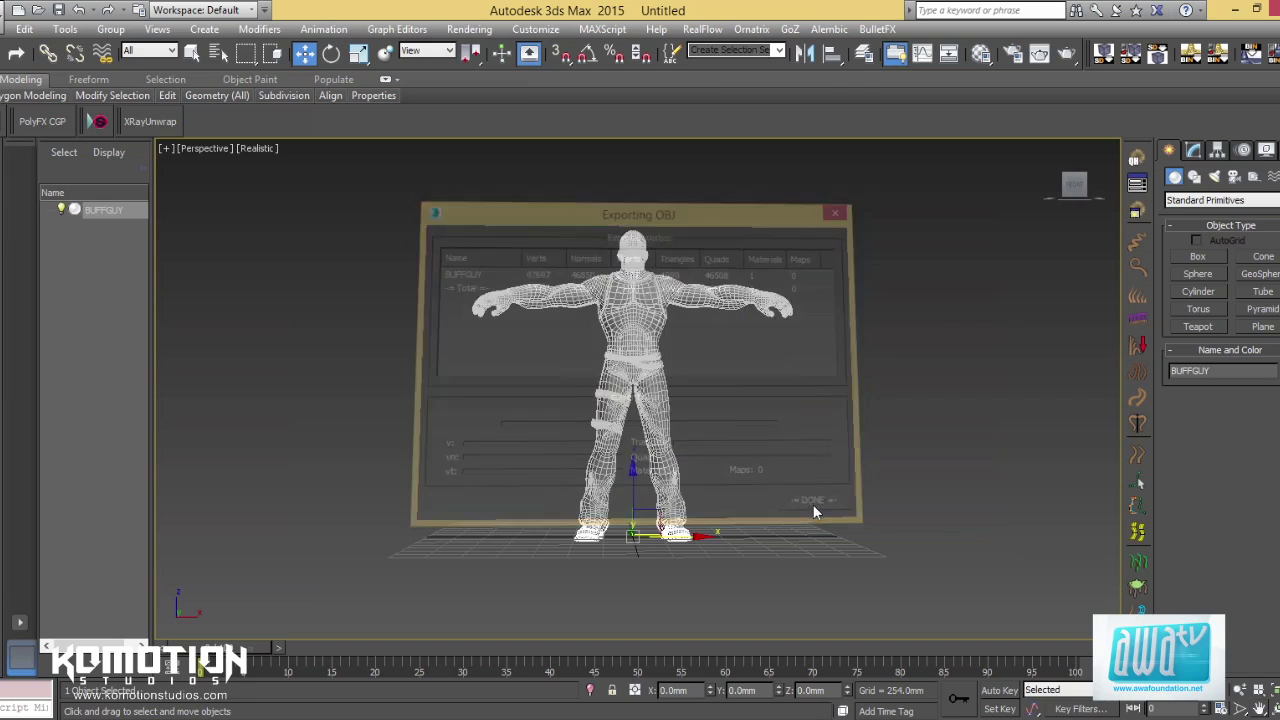
{"action": "middle_click_drag", "start_coordinate": [708, 418], "coordinate": [702, 432], "text": "alt"}
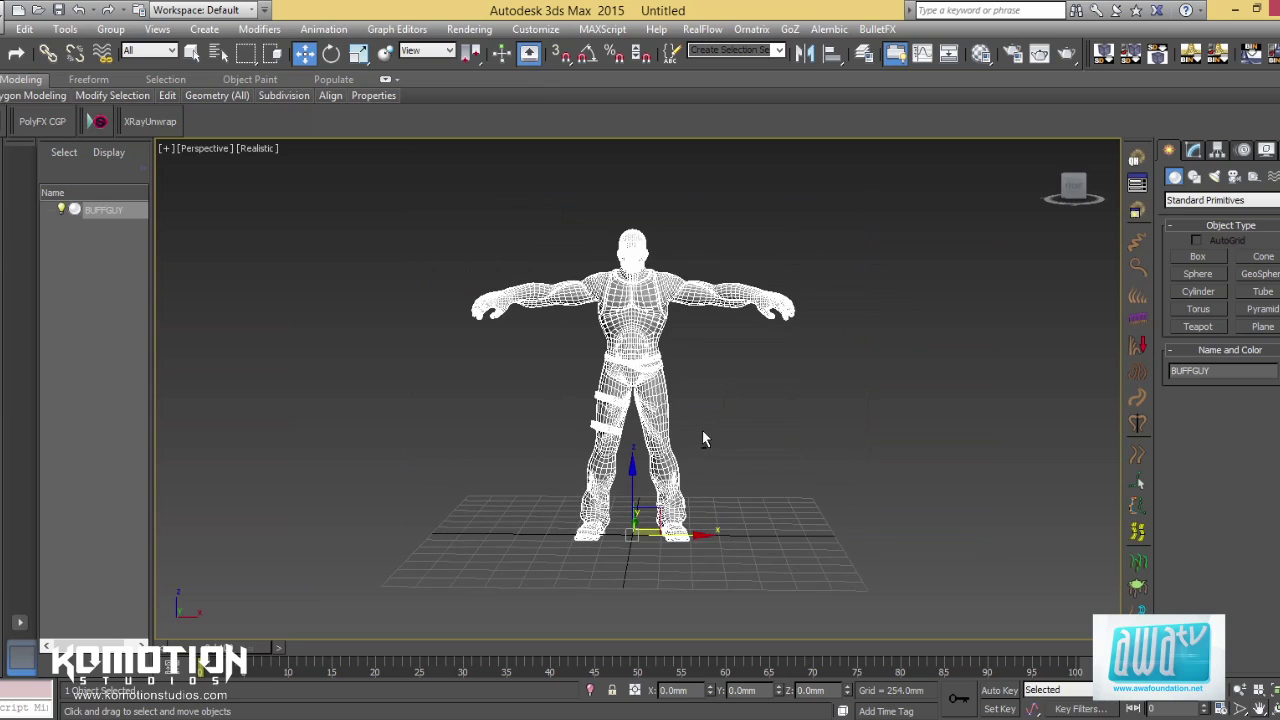
{"action": "left_click", "coordinate": [737, 443]}
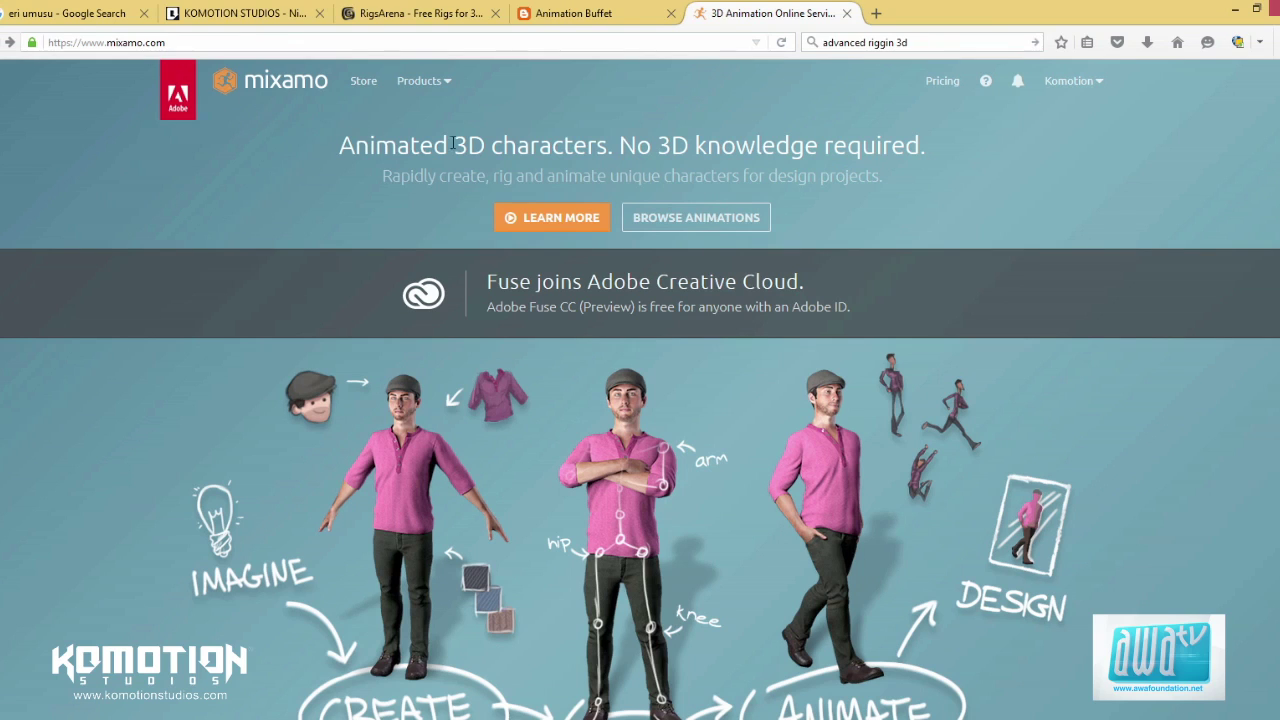
Step: Switch to the Mixamo website in the browser and look over its product list and animated character samples
{"action": "left_click", "coordinate": [424, 82]}
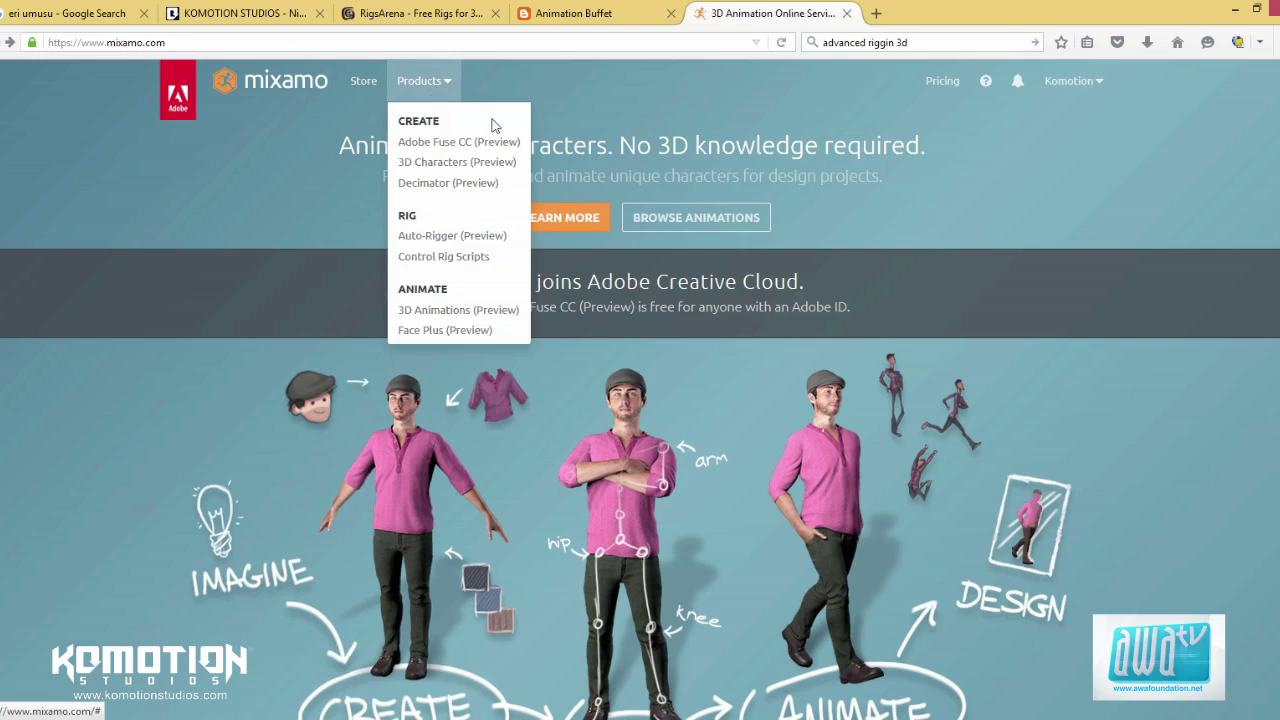
{"action": "left_click", "coordinate": [428, 114]}
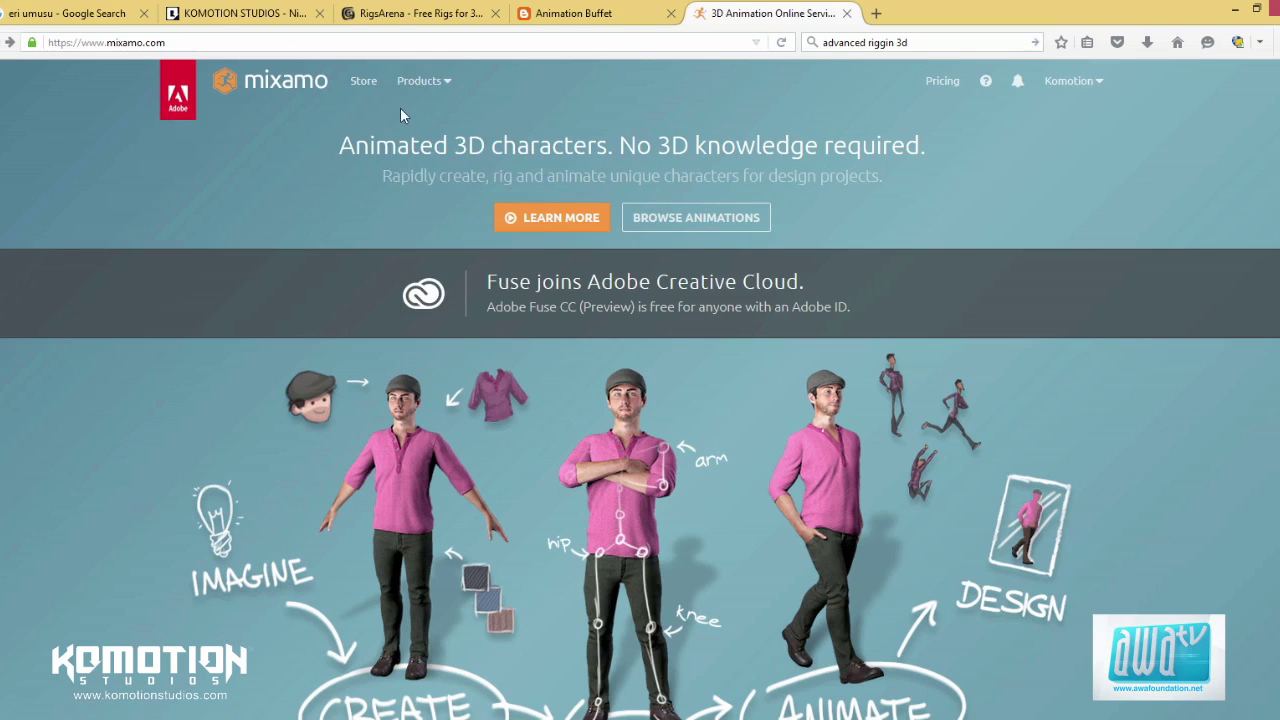
{"action": "mouse_move", "coordinate": [428, 90]}
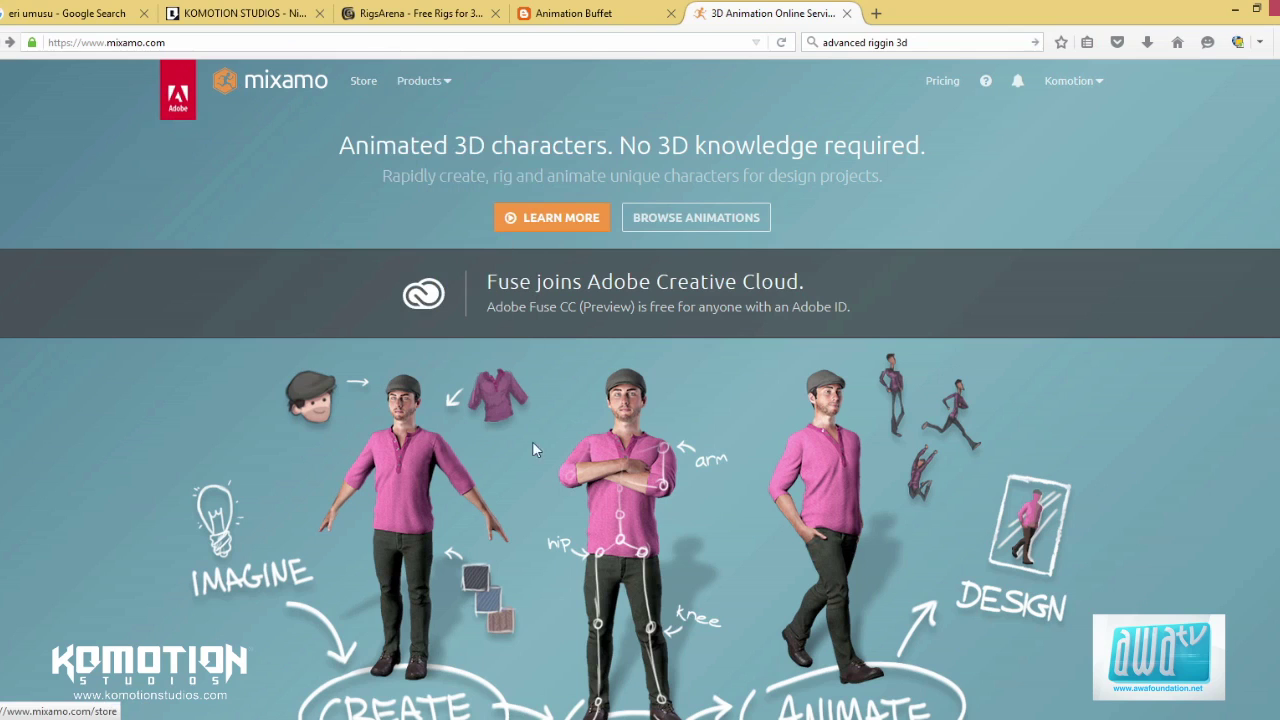
{"action": "scroll", "coordinate": [1220, 225], "scroll_direction": "down", "scroll_amount": 5}
{"action": "scroll", "coordinate": [1217, 232], "scroll_direction": "down", "scroll_amount": 5}
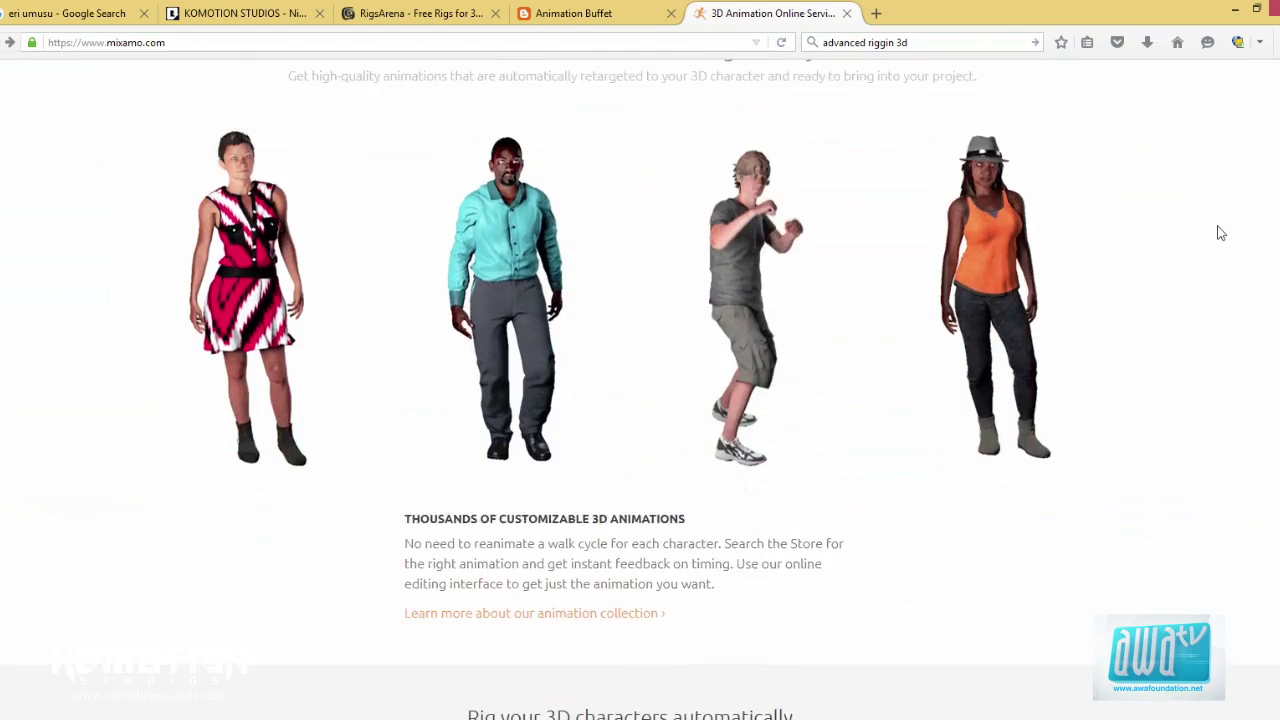
{"action": "scroll", "coordinate": [1217, 232], "scroll_direction": "up", "scroll_amount": 10}
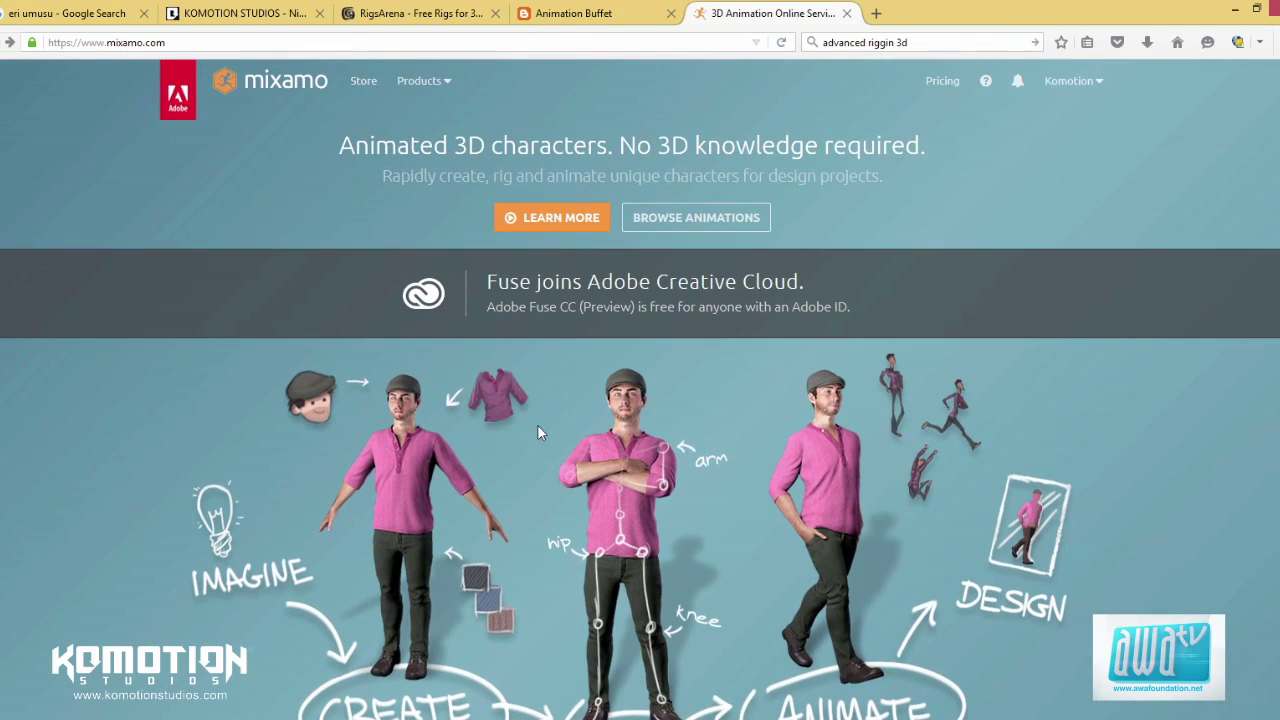
{"action": "scroll", "coordinate": [538, 432], "scroll_direction": "down", "scroll_amount": 13}
{"action": "scroll", "coordinate": [568, 437], "scroll_direction": "up", "scroll_amount": 5}
{"action": "scroll", "coordinate": [567, 437], "scroll_direction": "down", "scroll_amount": 3}
{"action": "scroll", "coordinate": [568, 437], "scroll_direction": "up", "scroll_amount": 2}
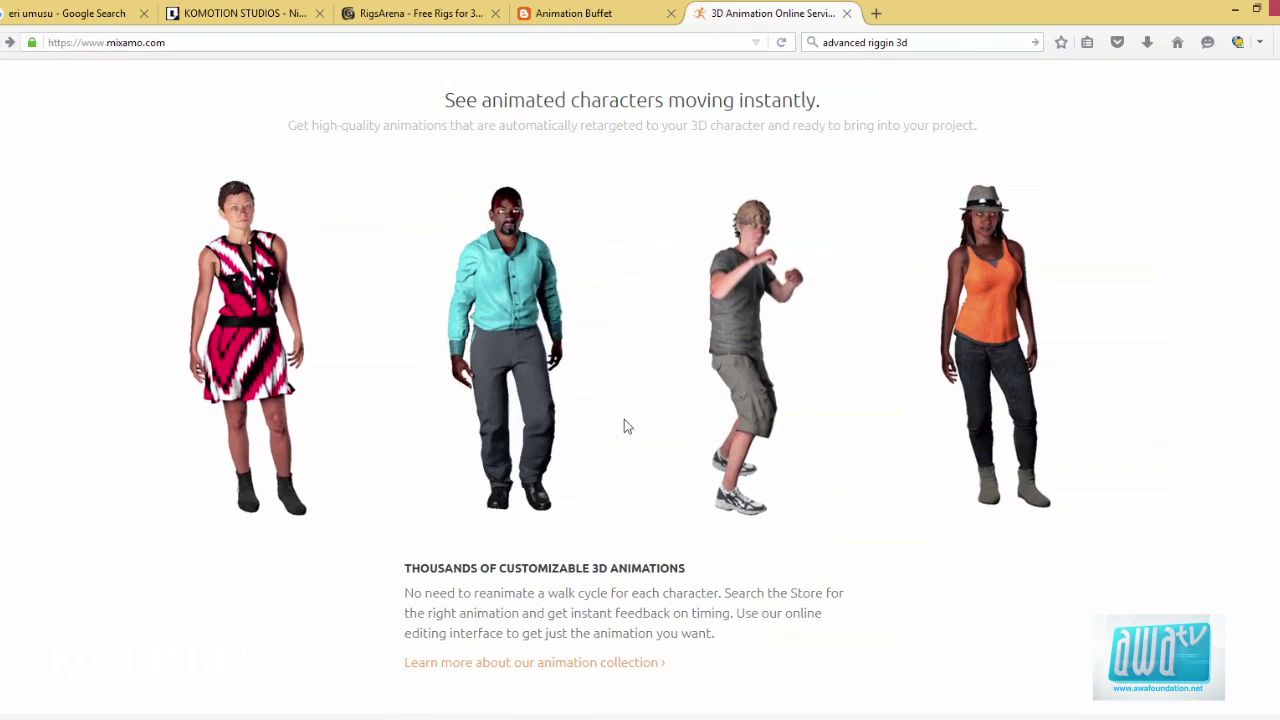
{"action": "scroll", "coordinate": [624, 427], "scroll_direction": "up", "scroll_amount": 9}
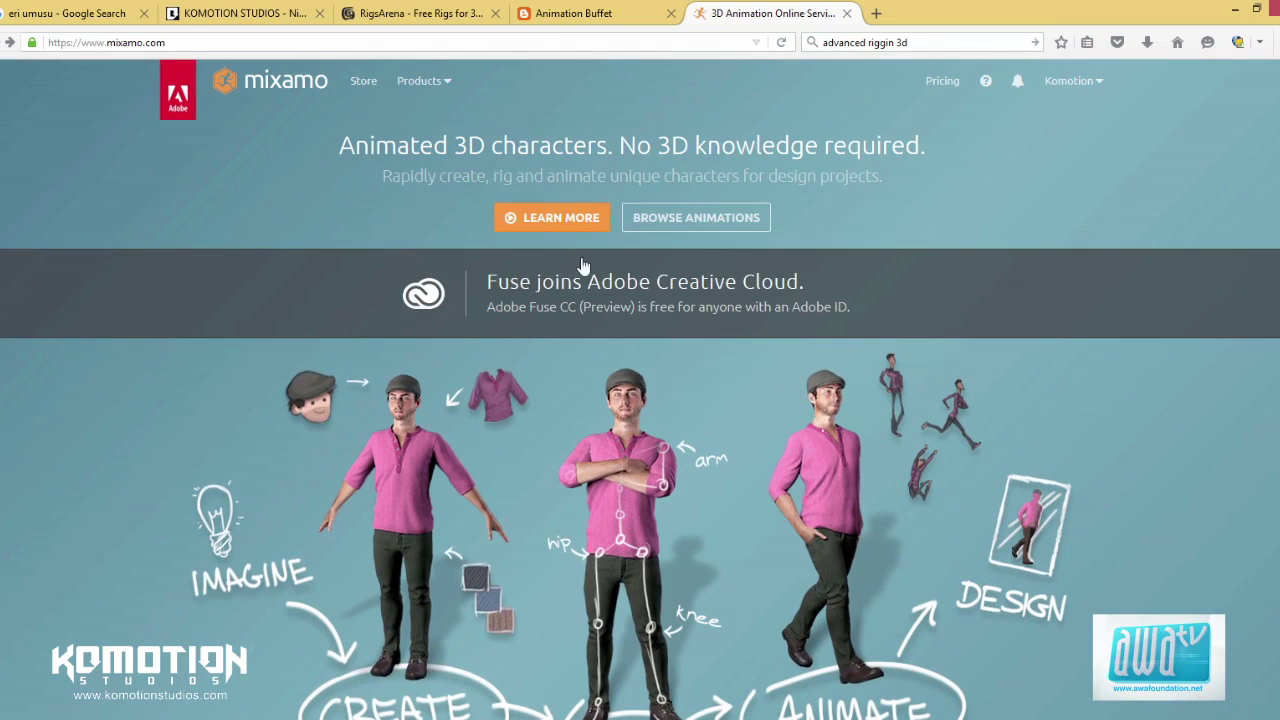
Step: Review the Mixamo home page's create, rig and animate workflow illustration and the feature sections below it
{"action": "key", "text": "alt"}
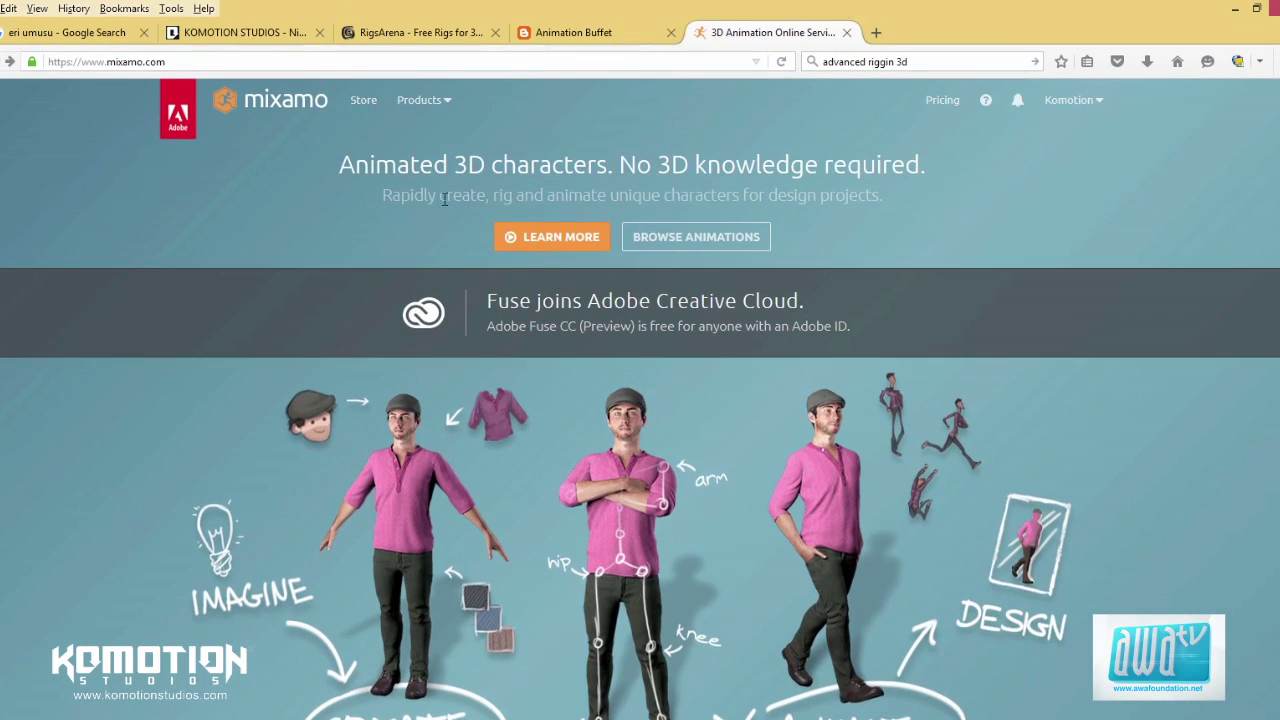
{"action": "key", "text": "alt"}
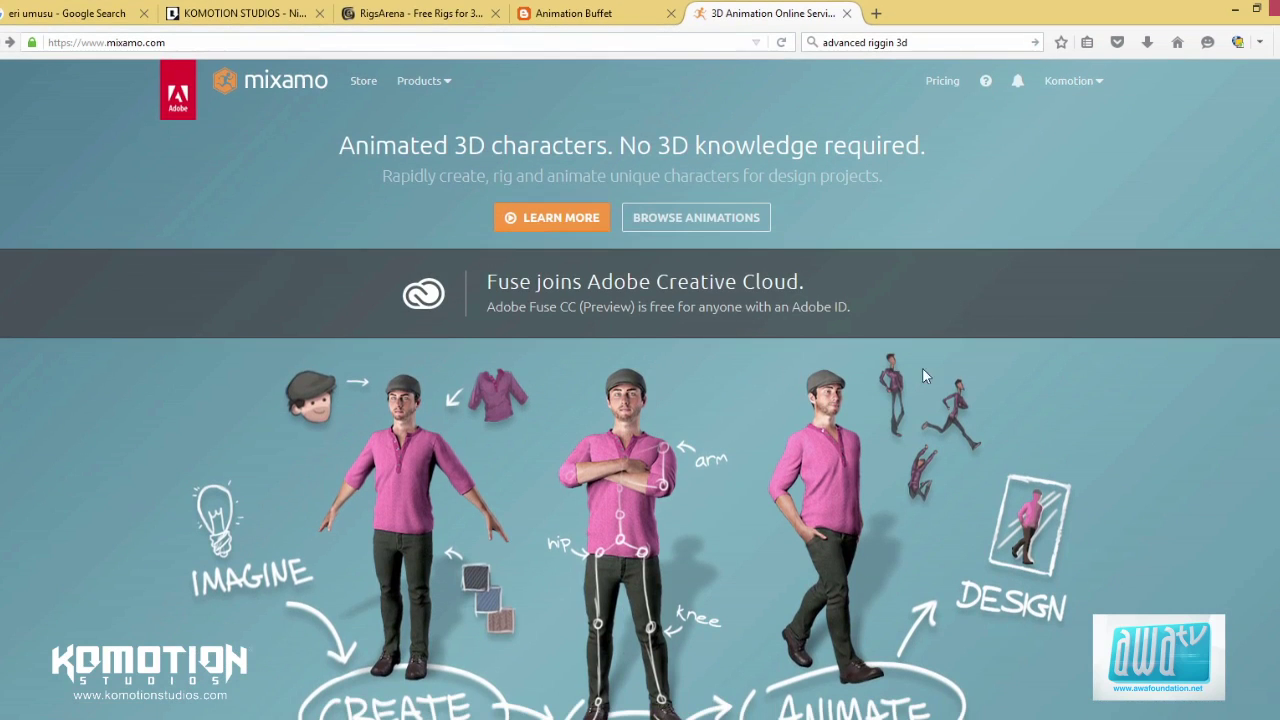
{"action": "scroll", "coordinate": [930, 374], "scroll_direction": "down", "scroll_amount": 4}
{"action": "scroll", "coordinate": [933, 374], "scroll_direction": "up", "scroll_amount": 3}
{"action": "scroll", "coordinate": [933, 374], "scroll_direction": "down", "scroll_amount": 3}
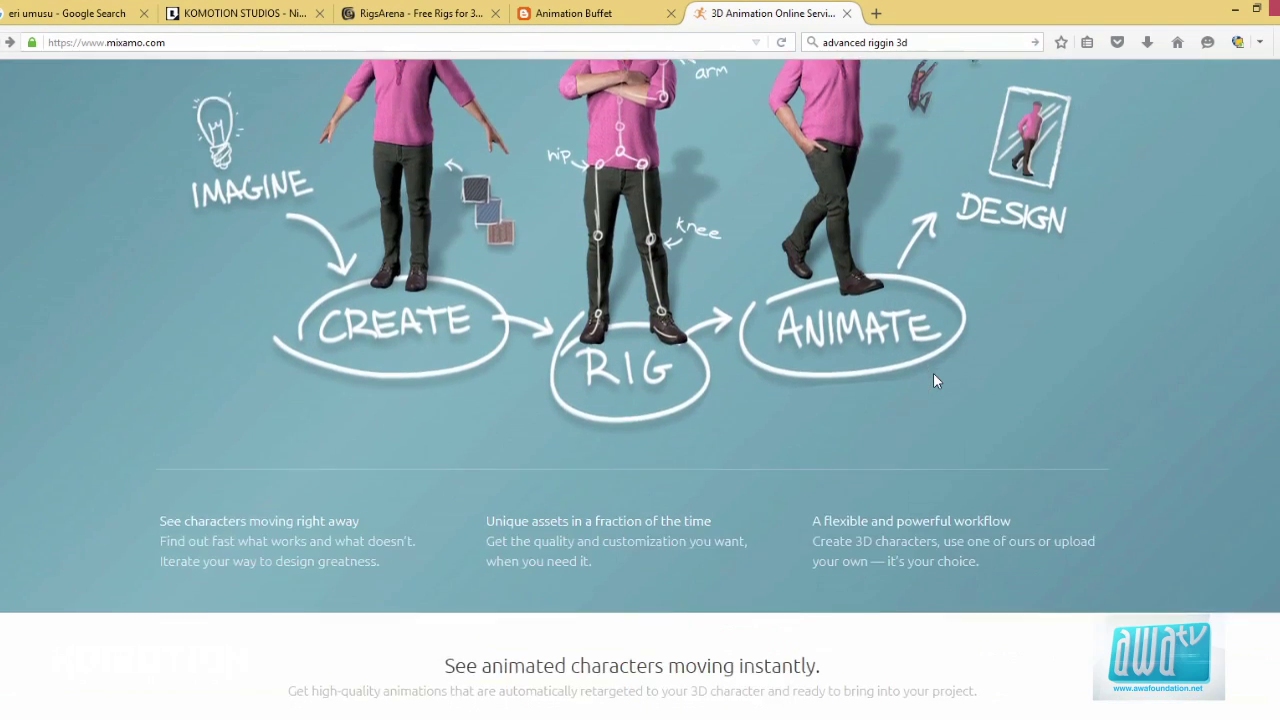
{"action": "scroll", "coordinate": [933, 374], "scroll_direction": "down", "scroll_amount": 10}
{"action": "scroll", "coordinate": [933, 375], "scroll_direction": "down", "scroll_amount": 8}
{"action": "scroll", "coordinate": [935, 379], "scroll_direction": "down", "scroll_amount": 3}
{"action": "scroll", "coordinate": [932, 377], "scroll_direction": "up", "scroll_amount": 20}
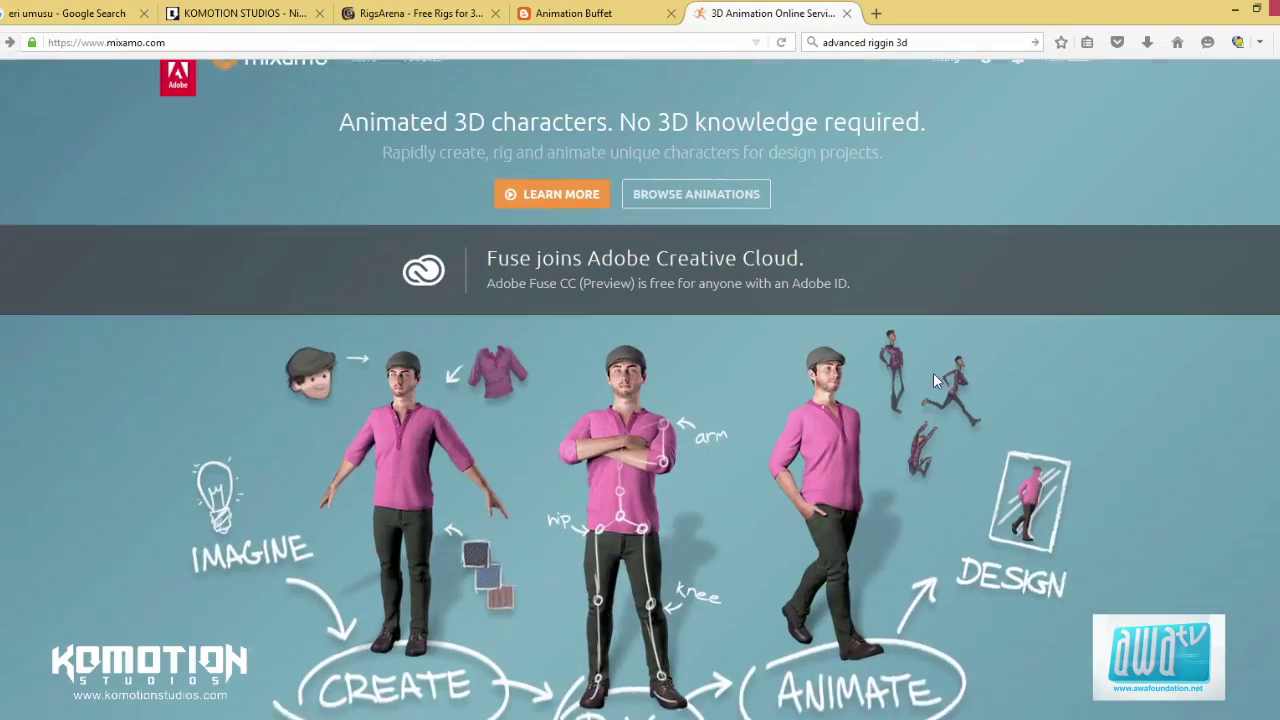
{"action": "scroll", "coordinate": [933, 380], "scroll_direction": "up", "scroll_amount": 1}
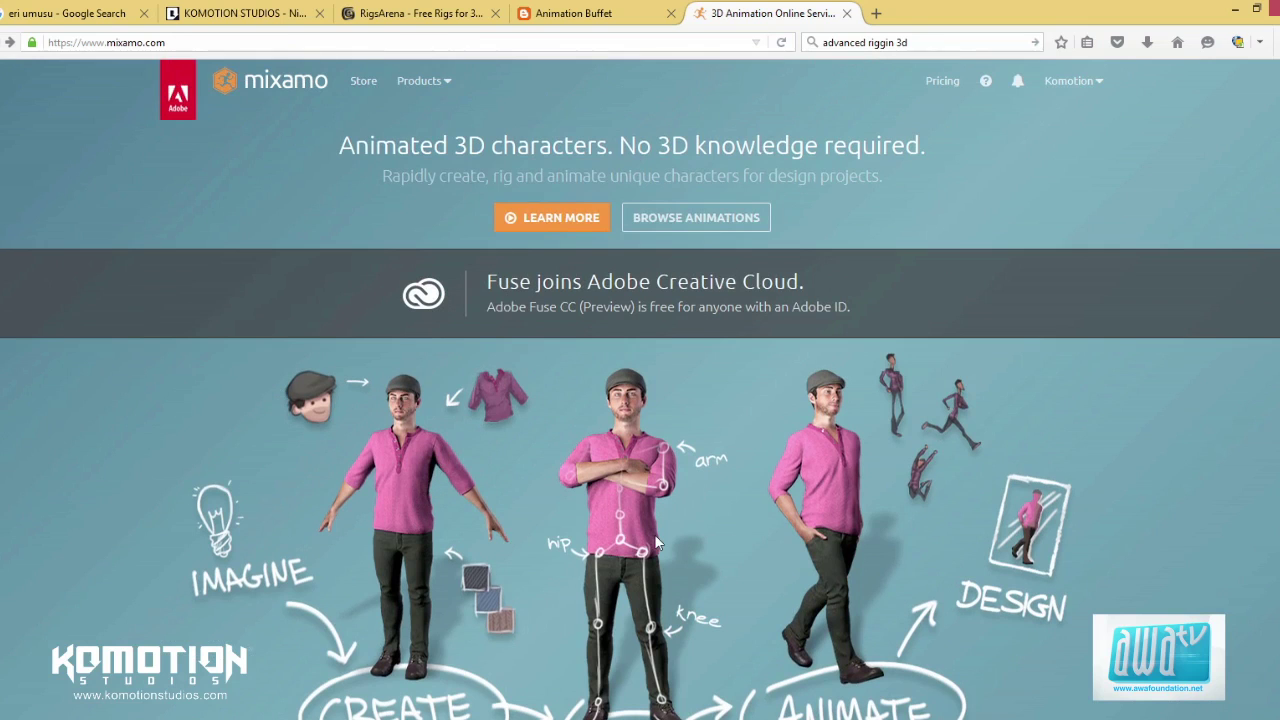
{"action": "scroll", "coordinate": [846, 492], "scroll_direction": "down", "scroll_amount": 2}
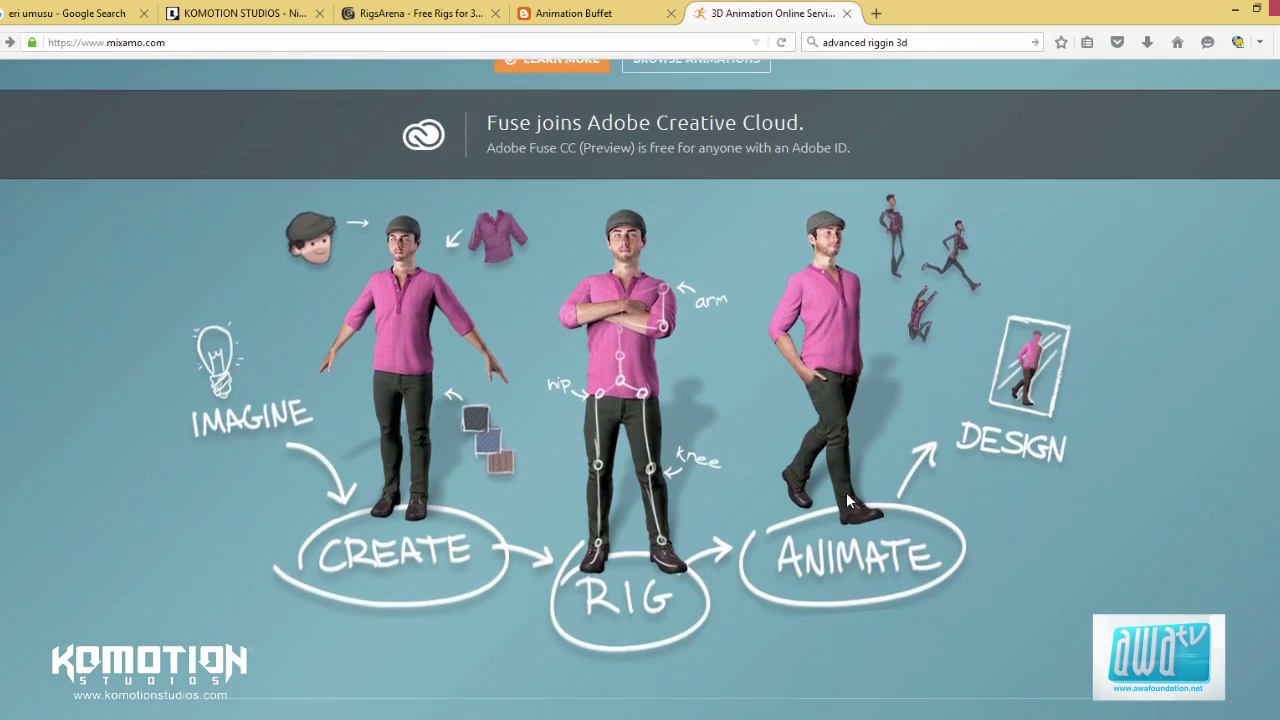
{"action": "scroll", "coordinate": [846, 492], "scroll_direction": "up", "scroll_amount": 1}
{"action": "scroll", "coordinate": [846, 492], "scroll_direction": "up", "scroll_amount": 1}
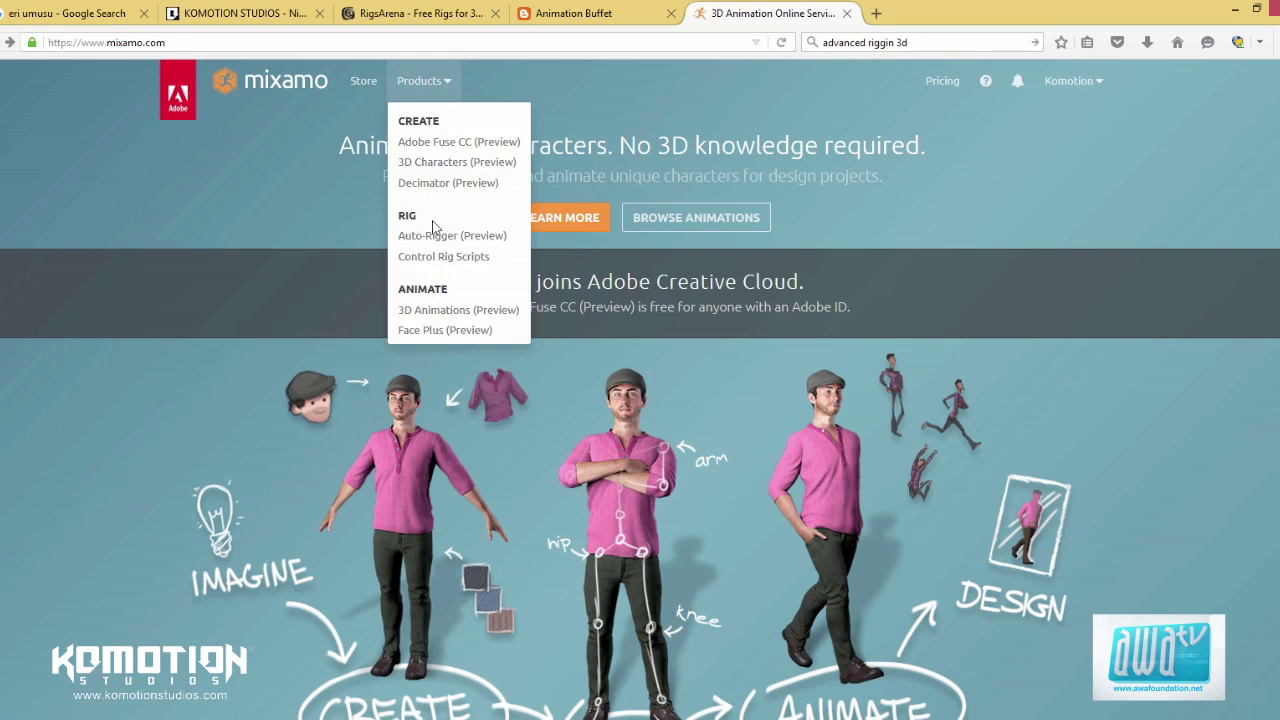
Step: Open Mixamo's Auto-Rigger (Preview) product page and look through its upload demonstration and description
{"action": "left_click", "coordinate": [432, 237]}
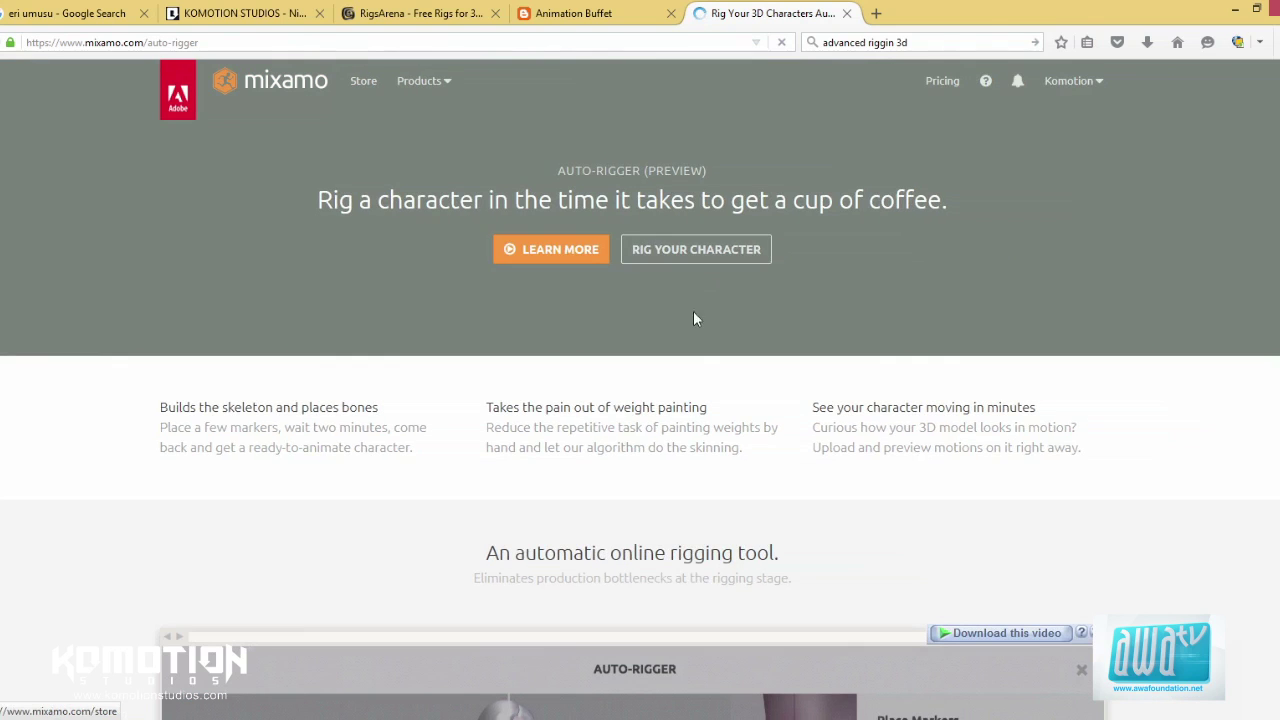
{"action": "scroll", "coordinate": [900, 320], "scroll_direction": "down", "scroll_amount": 5}
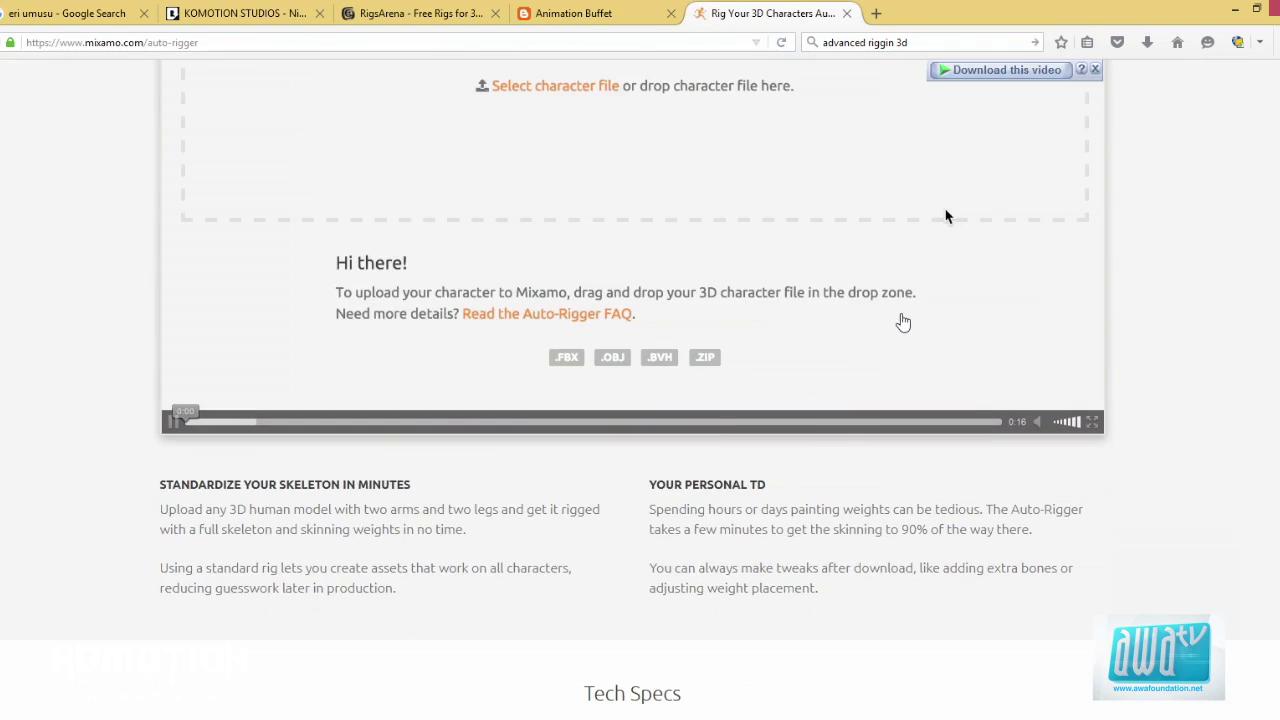
{"action": "scroll", "coordinate": [903, 323], "scroll_direction": "up", "scroll_amount": 5}
{"action": "scroll", "coordinate": [850, 353], "scroll_direction": "down", "scroll_amount": 5}
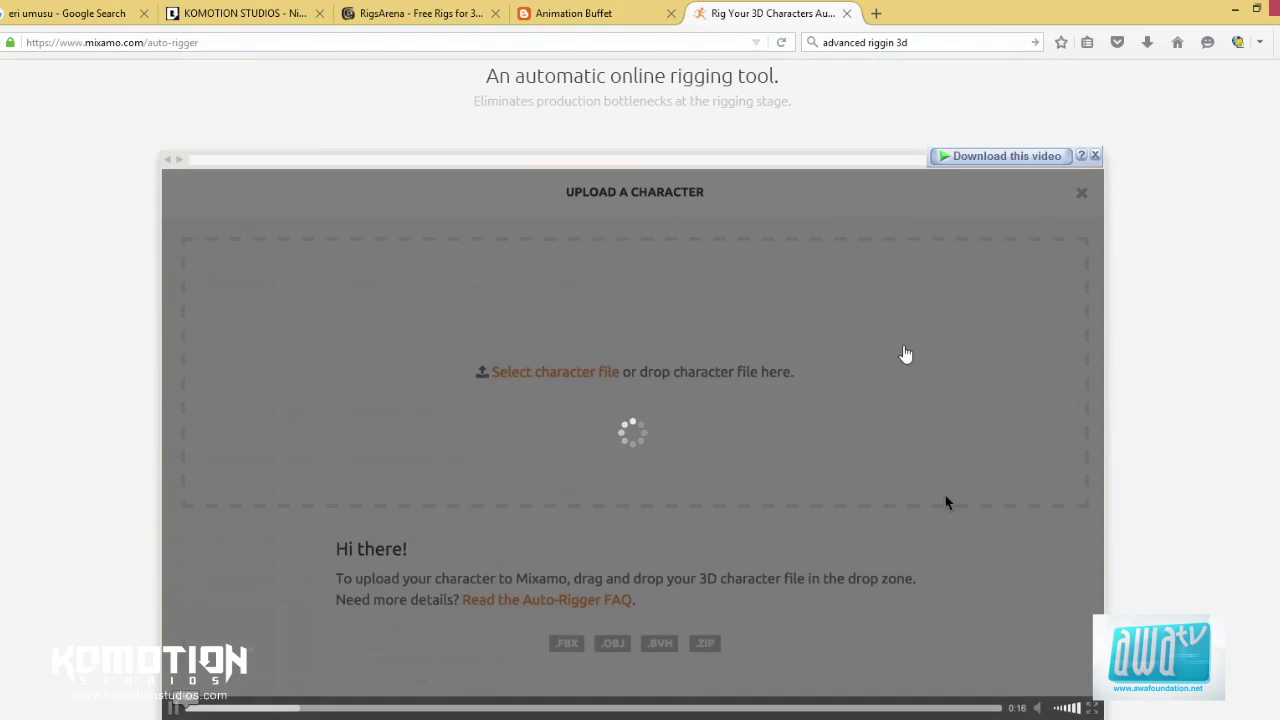
{"action": "scroll", "coordinate": [1206, 383], "scroll_direction": "up", "scroll_amount": 5}
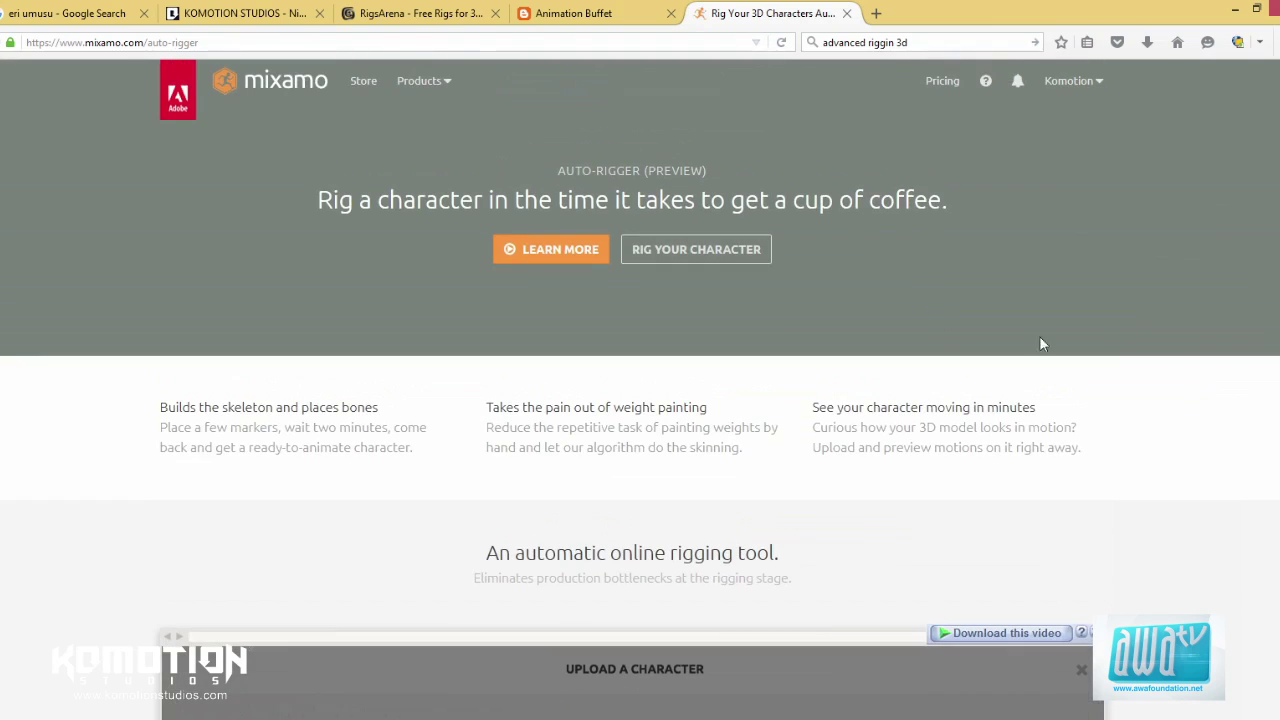
Step: Start rigging a character from the Auto-Rigger page and upload the BUFFGUY OBJ file from the AWA TUTORIALS folder
{"action": "left_click", "coordinate": [708, 252]}
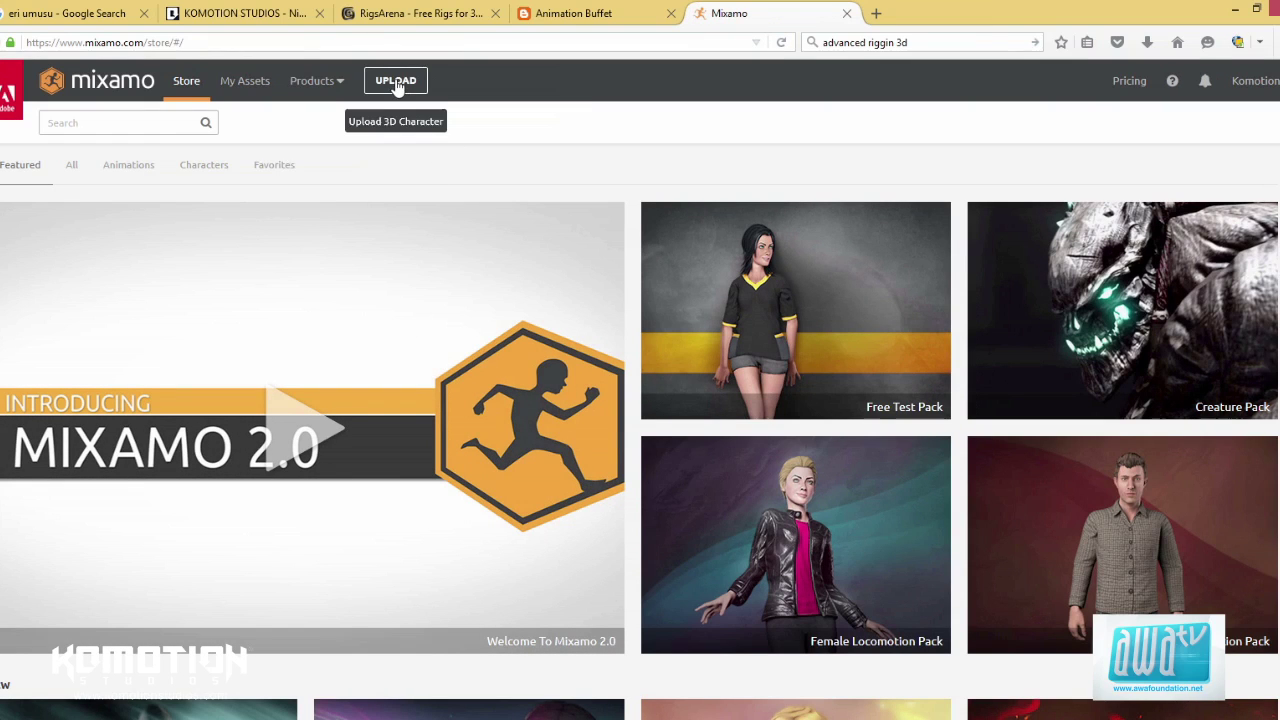
{"action": "left_click", "coordinate": [396, 82]}
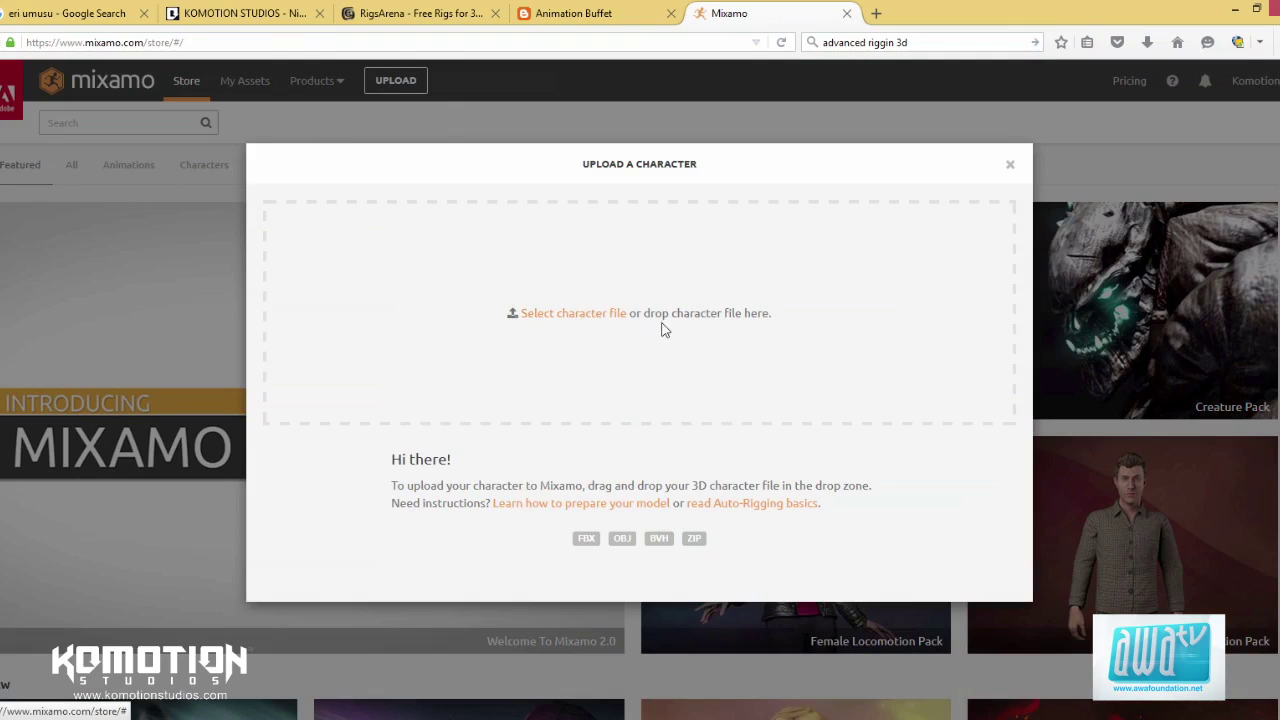
{"action": "left_click", "coordinate": [591, 318]}
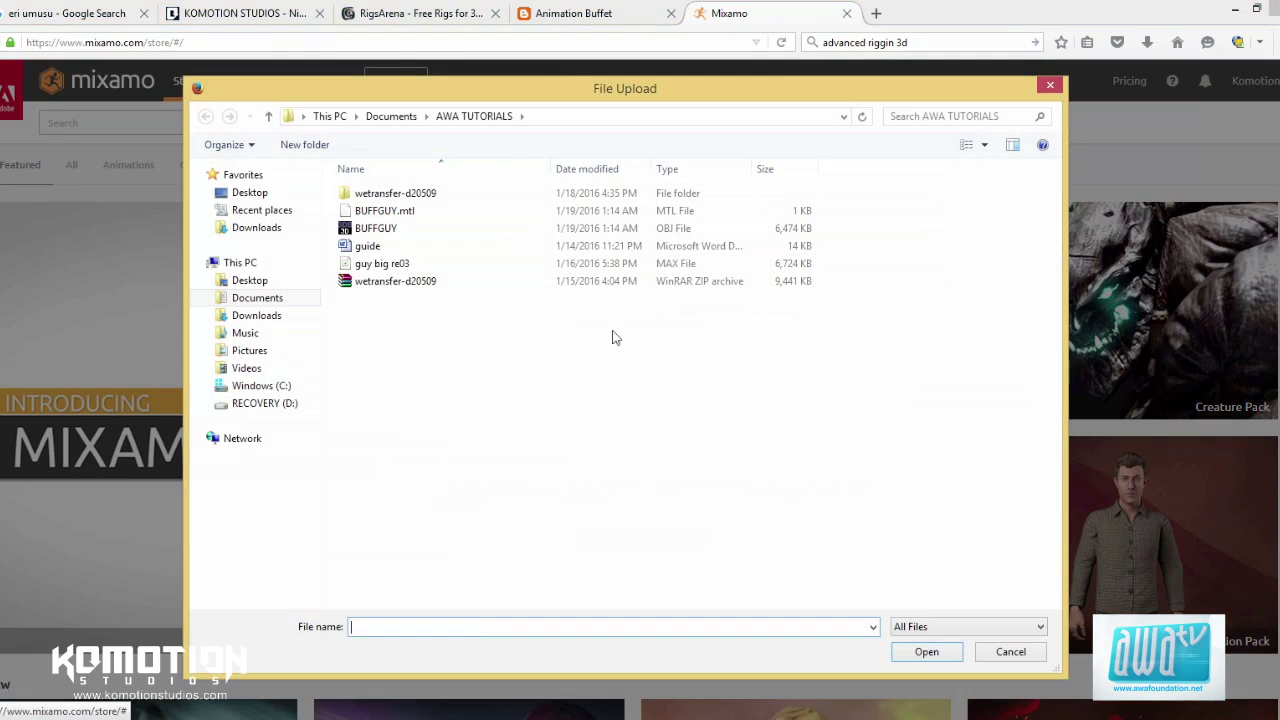
{"action": "double_click", "coordinate": [391, 232]}
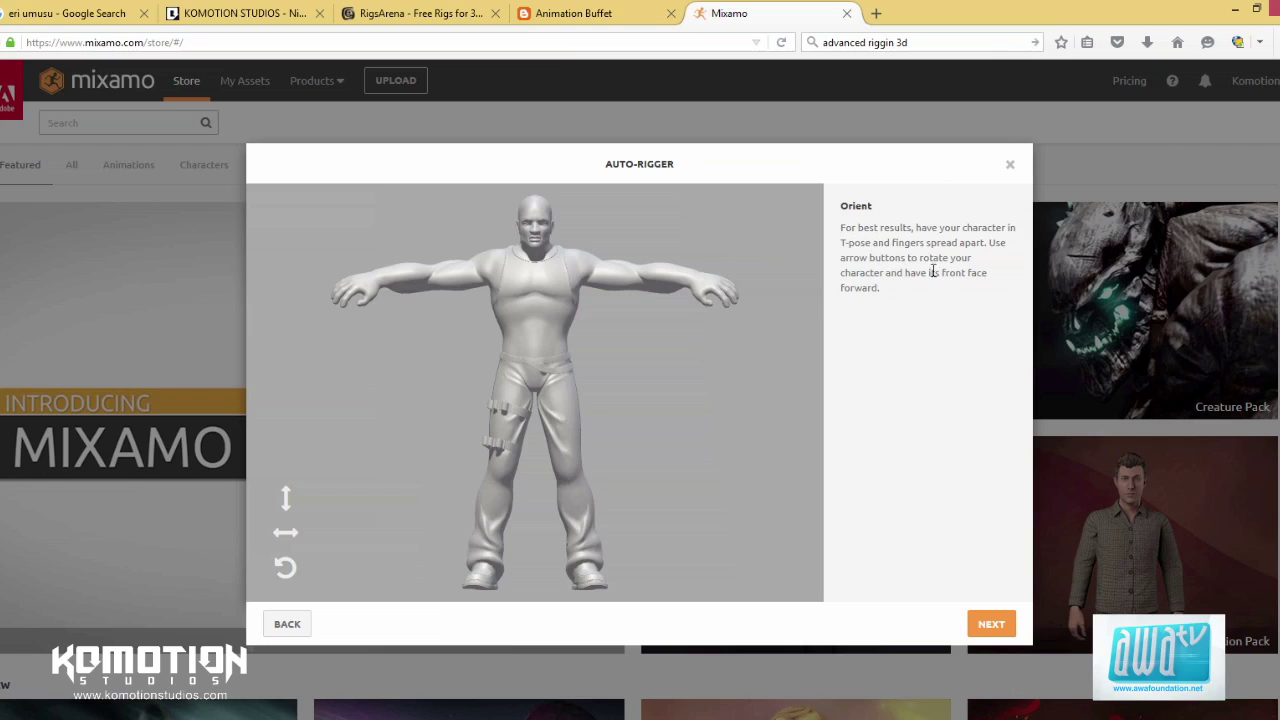
Step: Accept the character's orientation and place the chin, wrist, elbow, knee and groin markers symmetrically on the matching body parts
{"action": "left_click", "coordinate": [990, 625]}
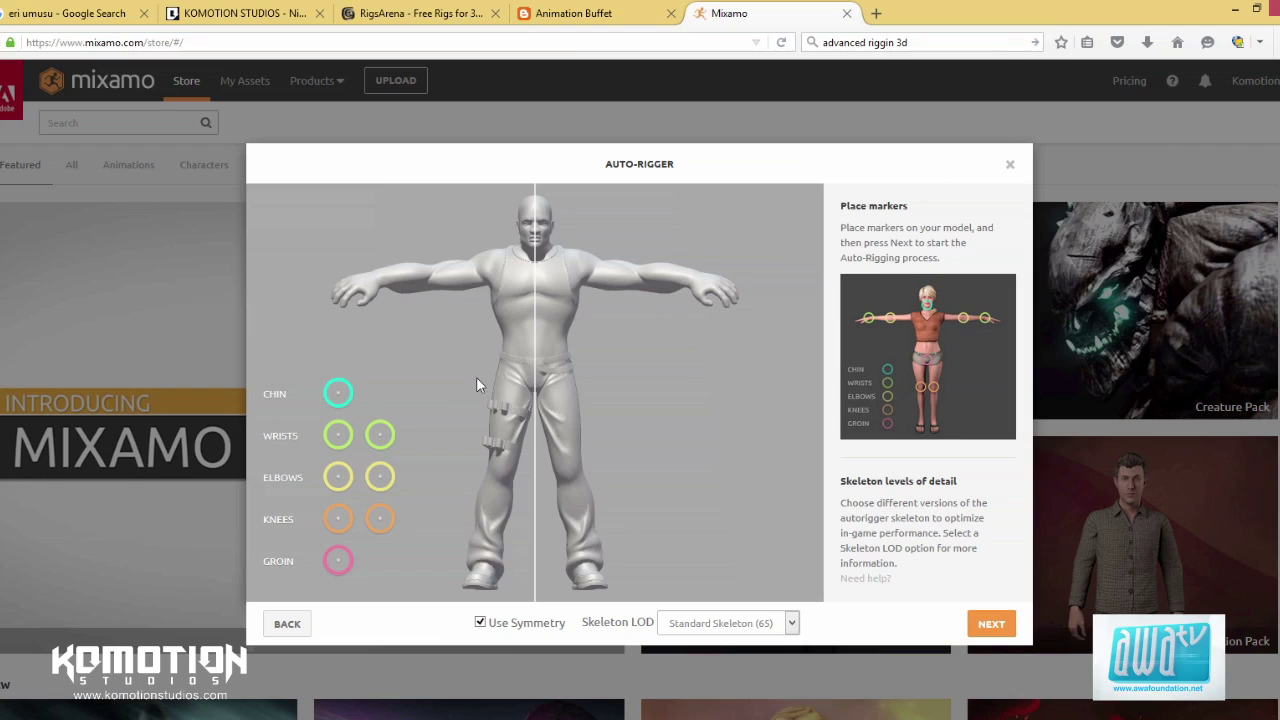
{"action": "mouse_move", "coordinate": [338, 405]}
{"action": "left_mouse_down"}
{"action": "mouse_move", "coordinate": [486, 363]}
{"action": "mouse_move", "coordinate": [538, 254]}
{"action": "left_mouse_up"}
{"action": "mouse_move", "coordinate": [372, 448]}
{"action": "left_mouse_down"}
{"action": "mouse_move", "coordinate": [669, 337]}
{"action": "mouse_move", "coordinate": [694, 287]}
{"action": "left_mouse_up"}
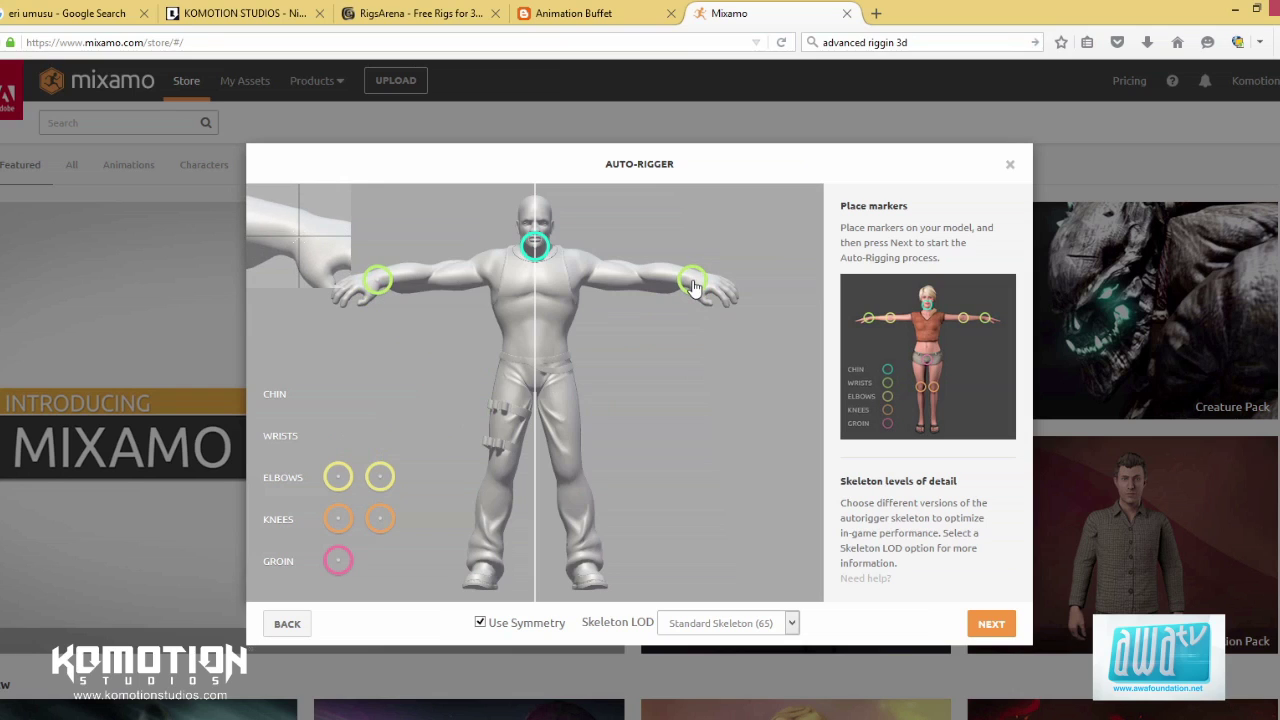
{"action": "left_click_drag", "start_coordinate": [694, 287], "coordinate": [694, 287]}
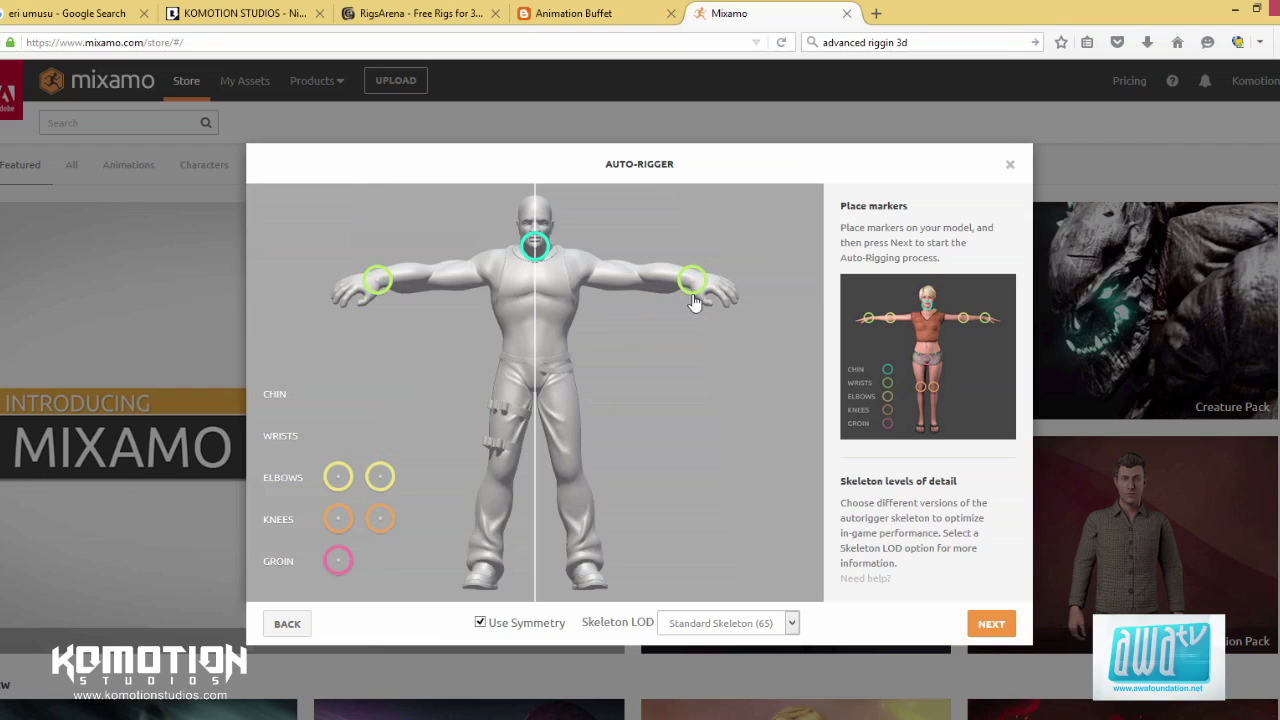
{"action": "mouse_move", "coordinate": [380, 476]}
{"action": "left_mouse_down"}
{"action": "mouse_move", "coordinate": [460, 462]}
{"action": "mouse_move", "coordinate": [556, 482]}
{"action": "mouse_move", "coordinate": [622, 355]}
{"action": "mouse_move", "coordinate": [640, 283]}
{"action": "left_mouse_up"}
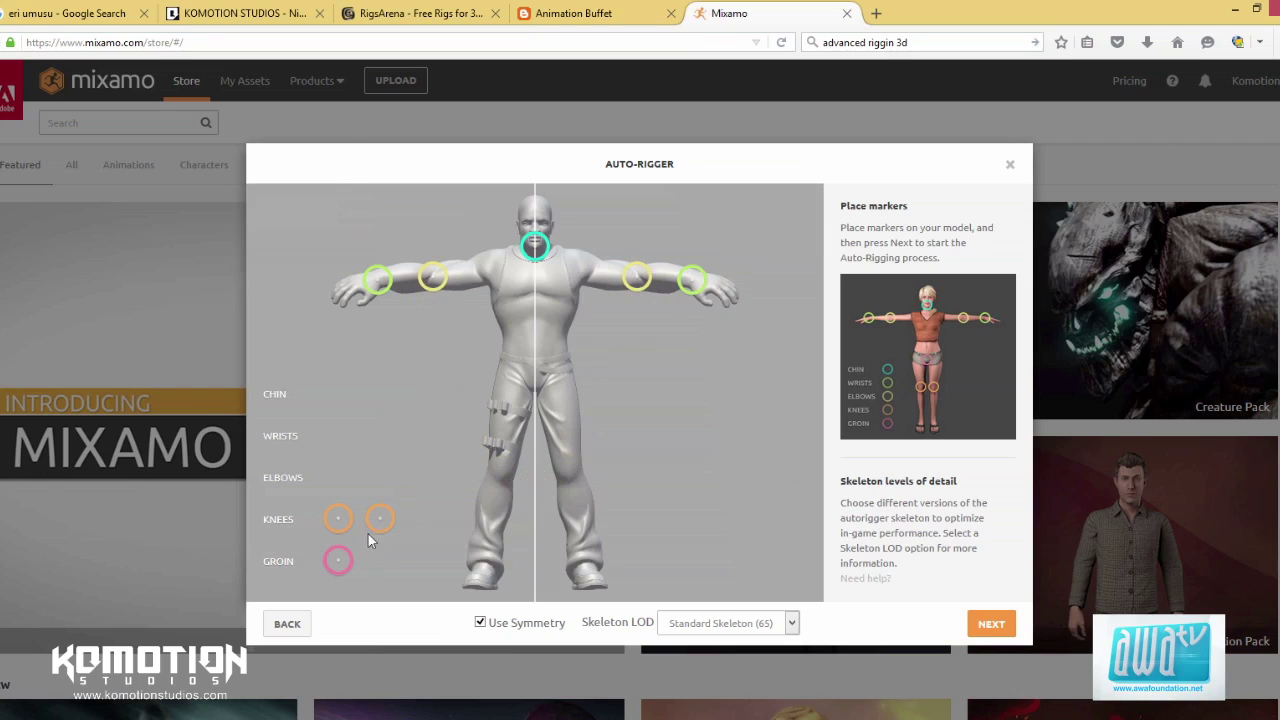
{"action": "mouse_move", "coordinate": [382, 524]}
{"action": "left_mouse_down"}
{"action": "mouse_move", "coordinate": [523, 531]}
{"action": "mouse_move", "coordinate": [571, 485]}
{"action": "left_mouse_up"}
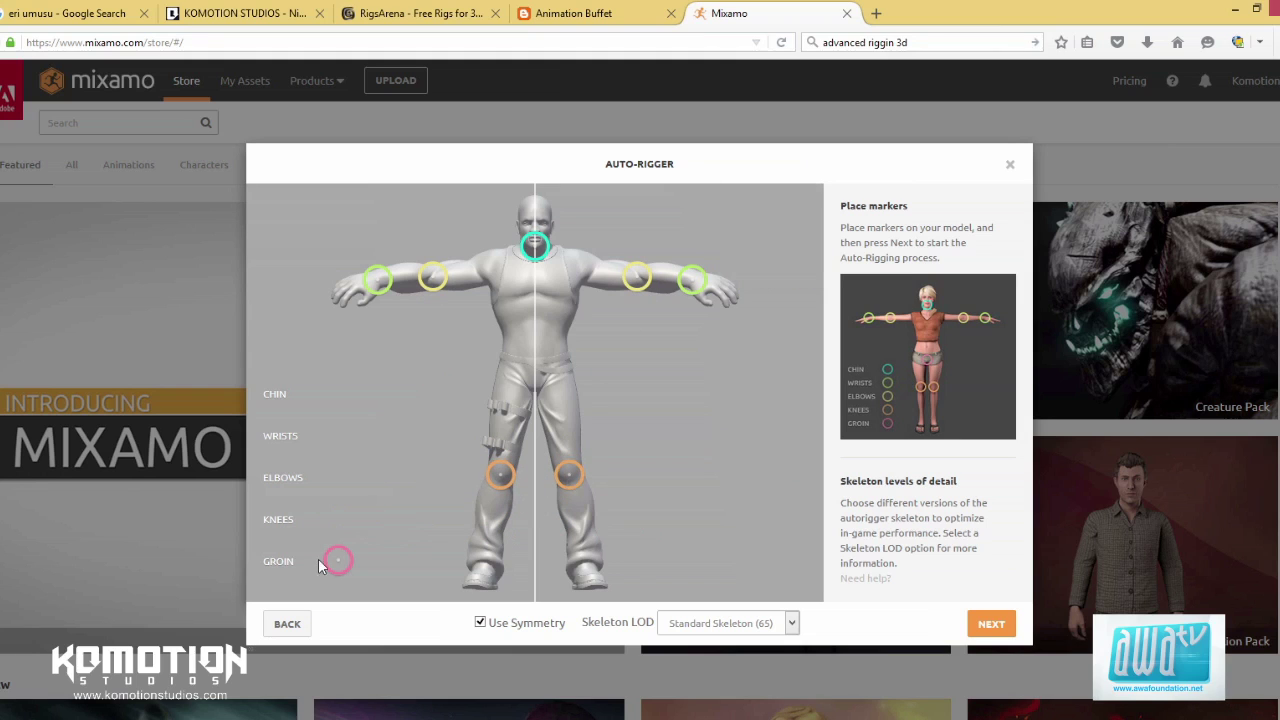
{"action": "mouse_move", "coordinate": [338, 561]}
{"action": "left_mouse_down"}
{"action": "mouse_move", "coordinate": [472, 497]}
{"action": "mouse_move", "coordinate": [535, 395]}
{"action": "left_mouse_up"}
Step: Check the skeleton level-of-detail options, keep Standard Skeleton (65) and start the auto-rigging process
{"action": "left_click", "coordinate": [790, 624]}
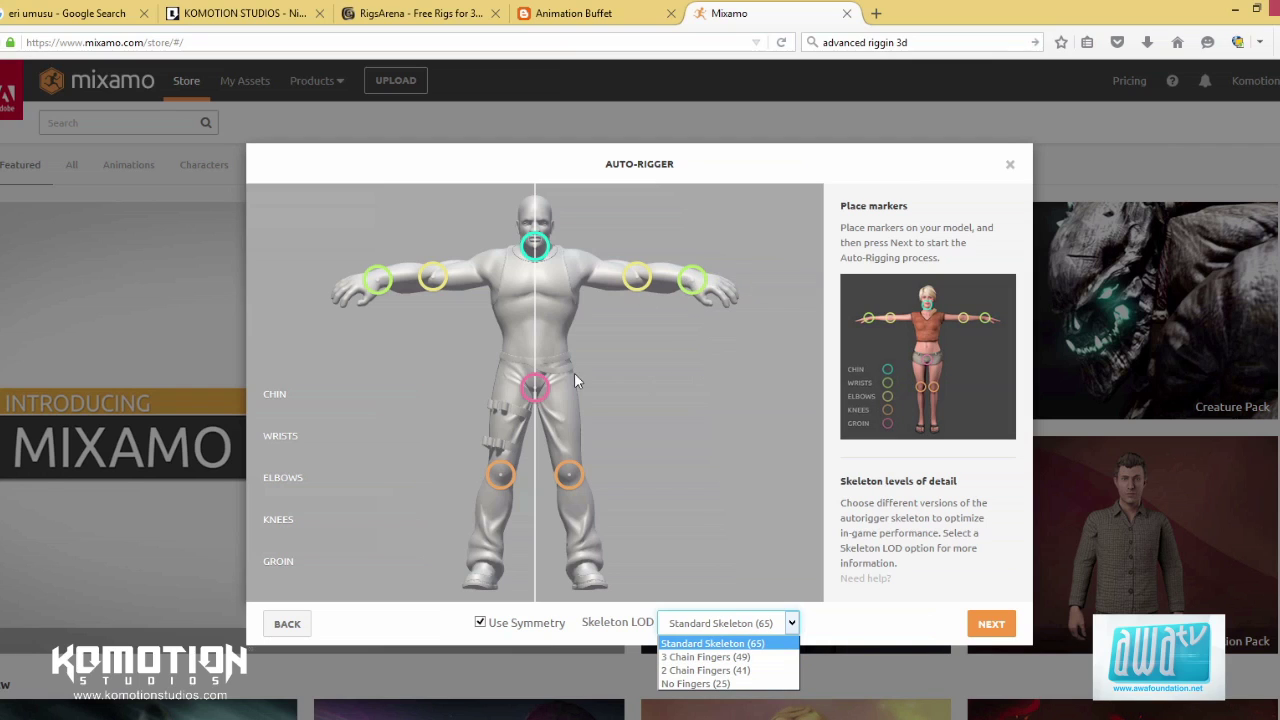
{"action": "left_click", "coordinate": [798, 630]}
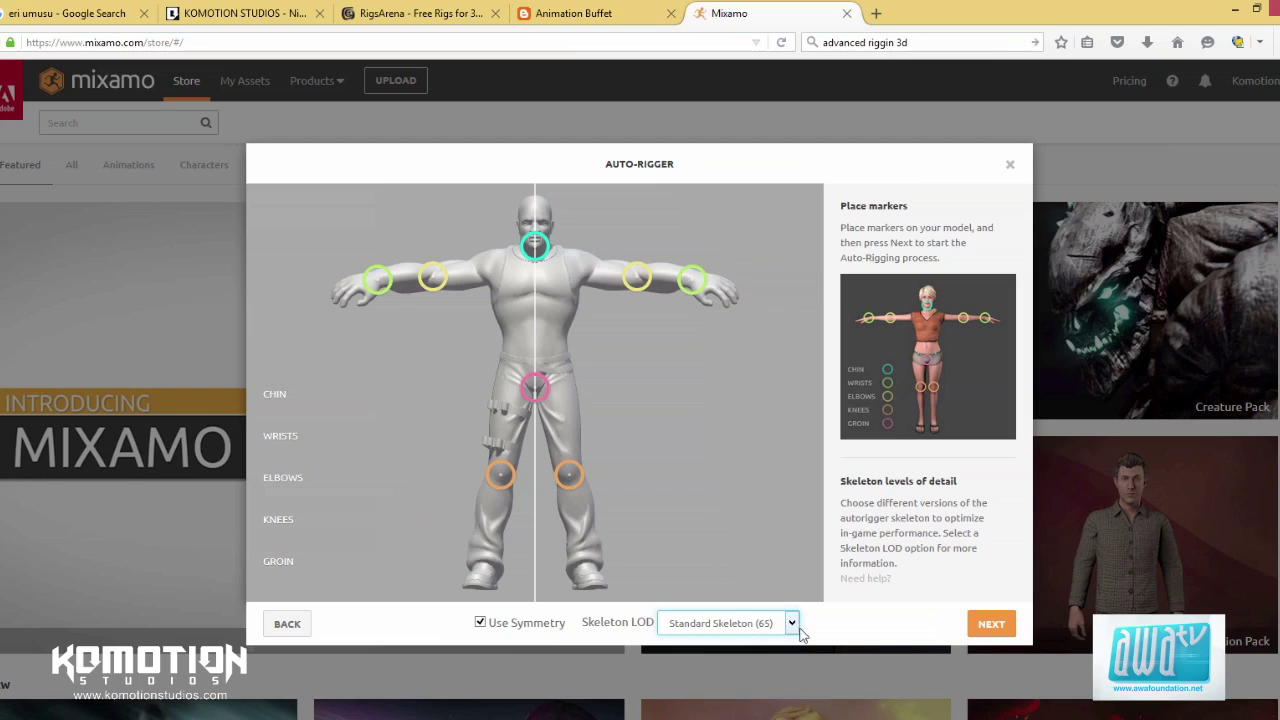
{"action": "left_click", "coordinate": [990, 624]}
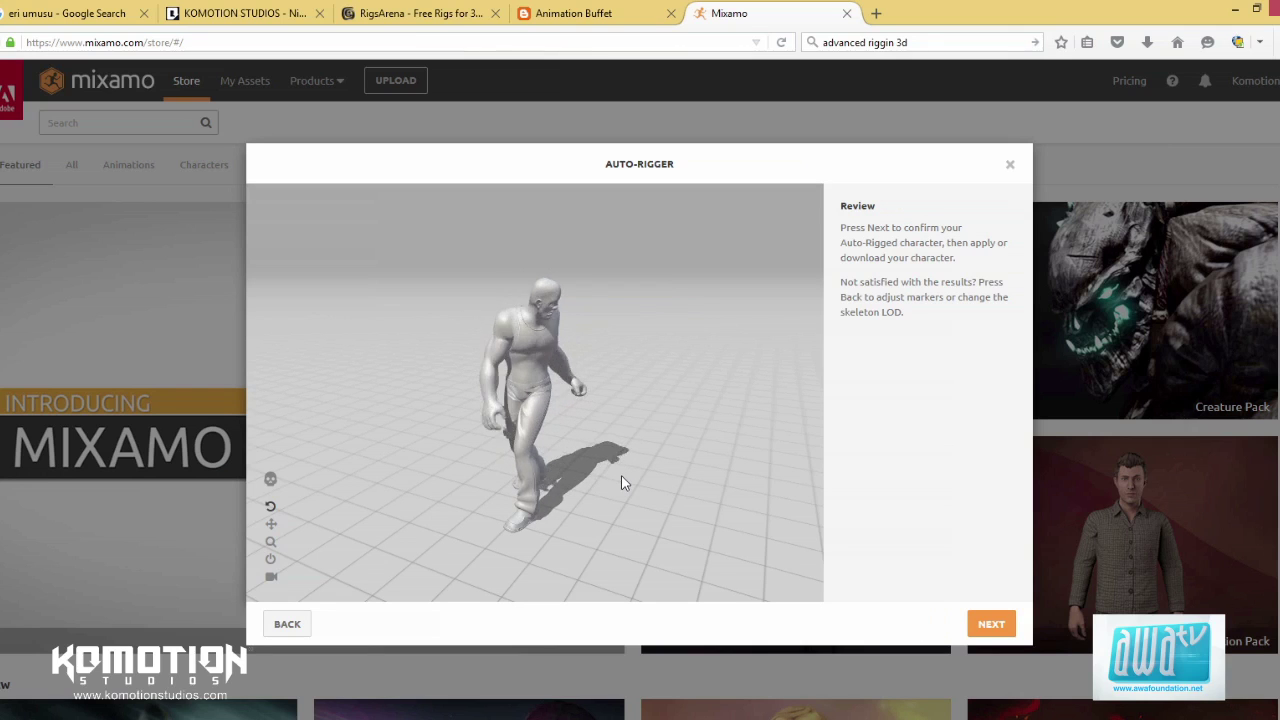
Step: Check the auto-rigged character's animated preview up close and from several angles, and confirm the rig
{"action": "left_click_drag", "start_coordinate": [634, 471], "coordinate": [572, 292]}
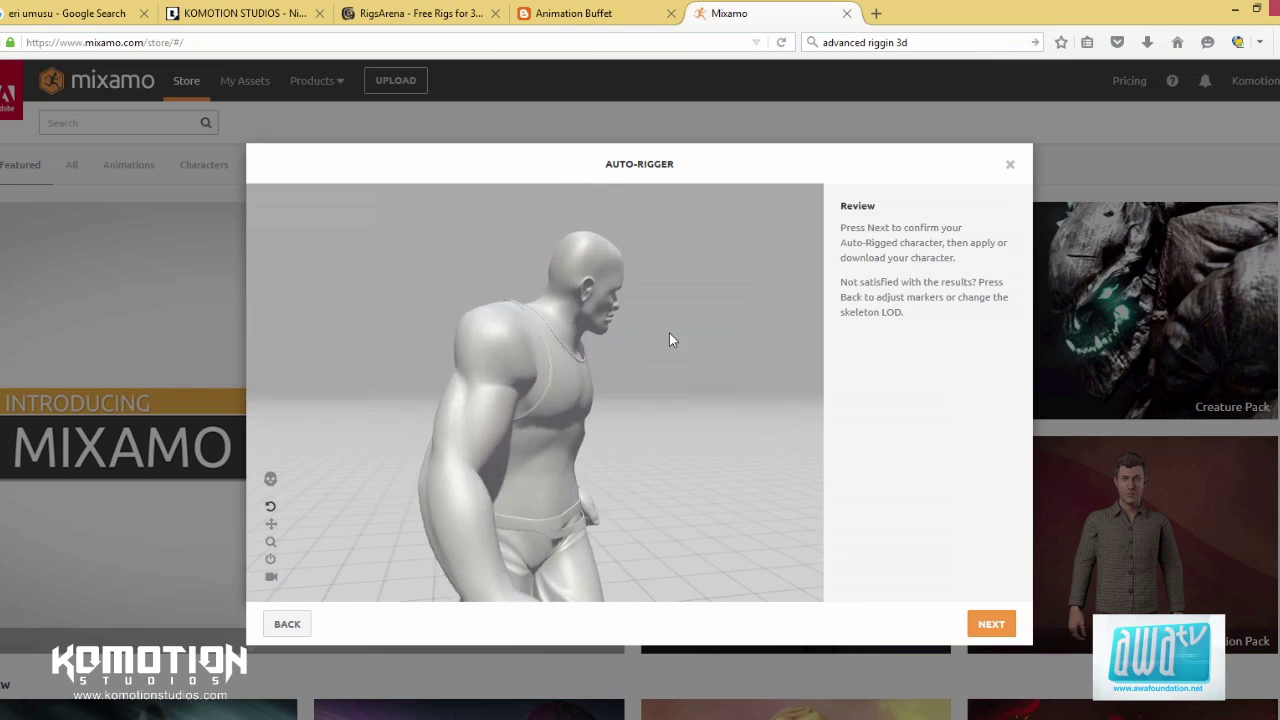
{"action": "mouse_move", "coordinate": [645, 382]}
{"action": "left_mouse_down"}
{"action": "mouse_move", "coordinate": [463, 403]}
{"action": "mouse_move", "coordinate": [410, 449]}
{"action": "mouse_move", "coordinate": [666, 434]}
{"action": "mouse_move", "coordinate": [705, 371]}
{"action": "mouse_move", "coordinate": [617, 398]}
{"action": "mouse_move", "coordinate": [622, 386]}
{"action": "mouse_move", "coordinate": [651, 390]}
{"action": "mouse_move", "coordinate": [488, 242]}
{"action": "mouse_move", "coordinate": [627, 376]}
{"action": "left_mouse_up"}
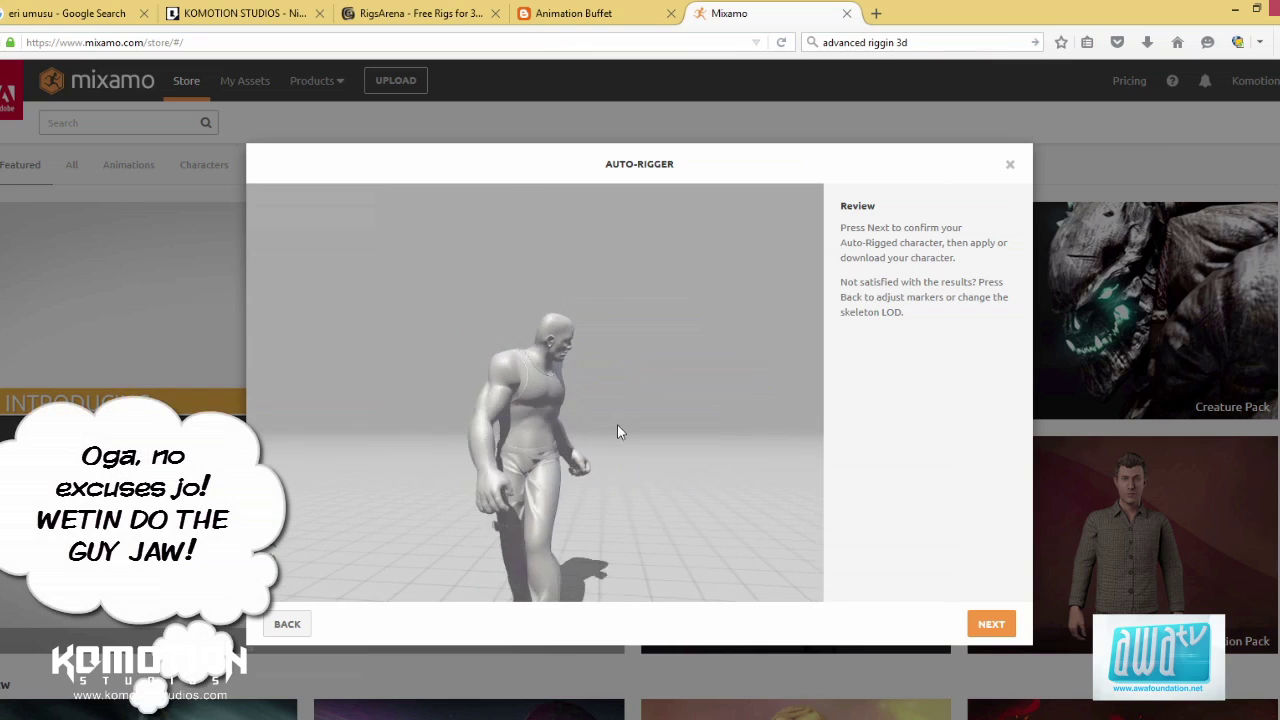
{"action": "left_click_drag", "start_coordinate": [616, 438], "coordinate": [484, 311]}
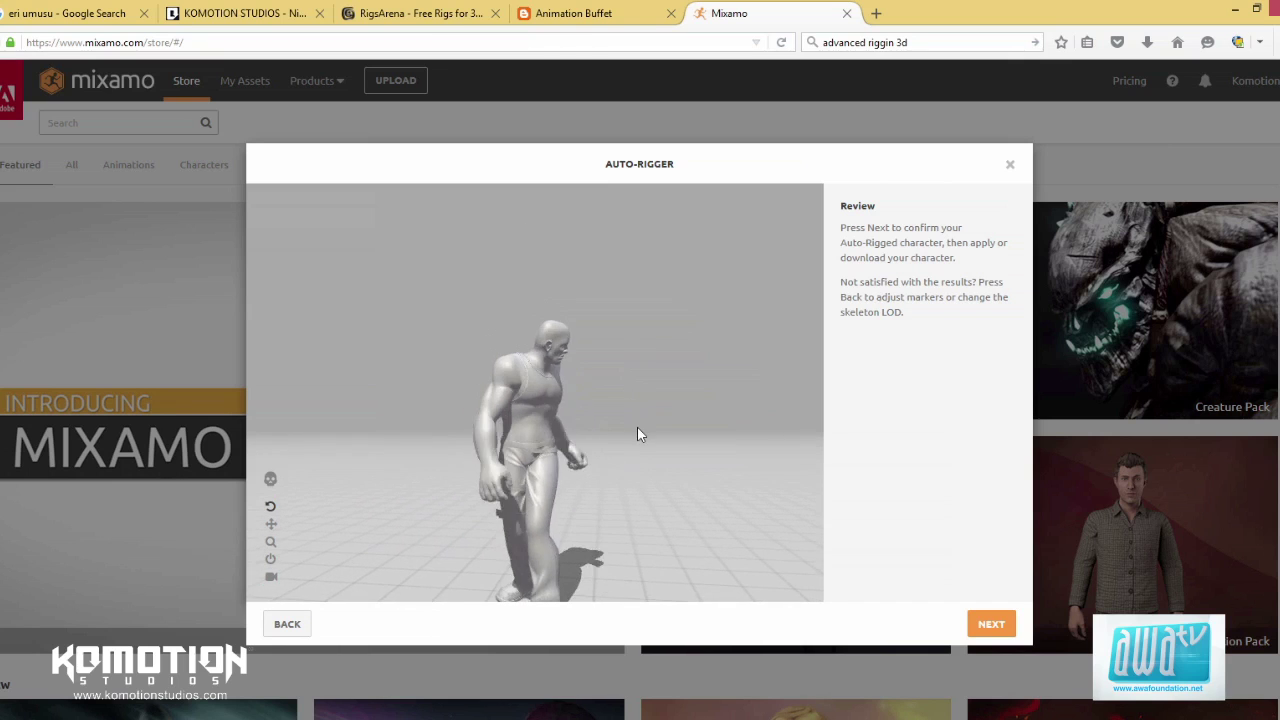
{"action": "left_click_drag", "start_coordinate": [686, 306], "coordinate": [623, 394]}
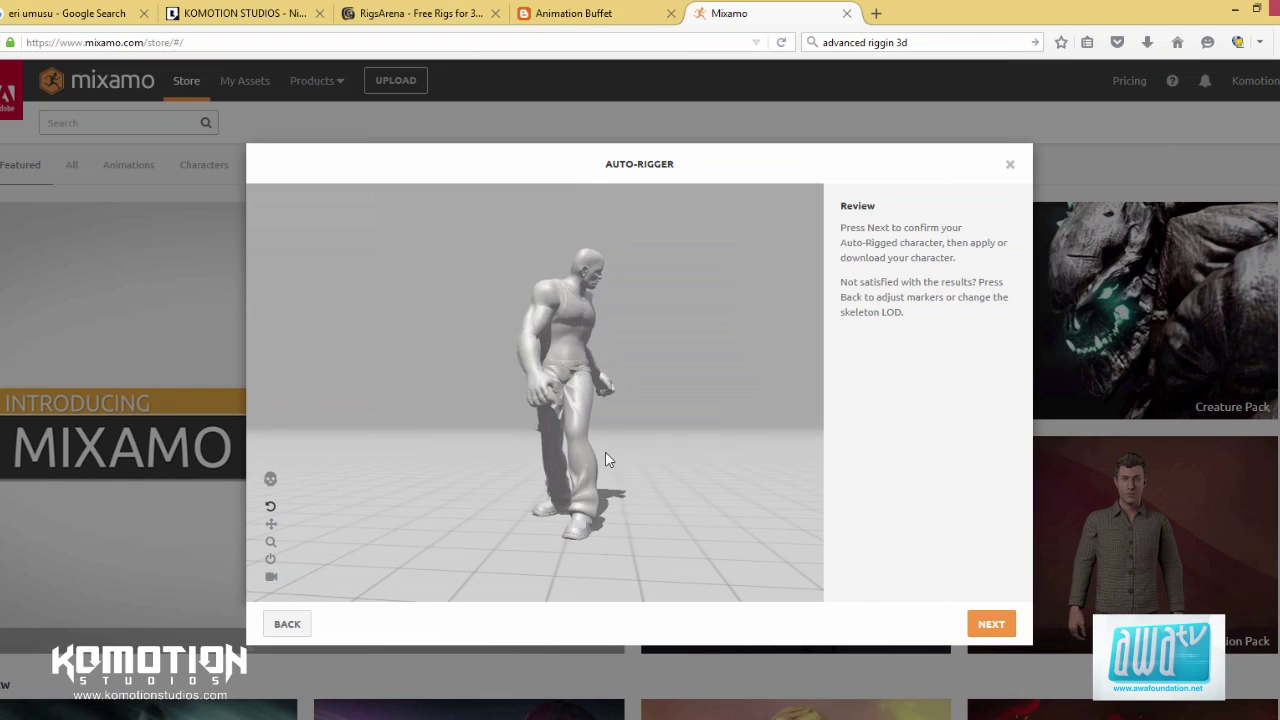
{"action": "mouse_move", "coordinate": [617, 492]}
{"action": "left_mouse_down"}
{"action": "mouse_move", "coordinate": [623, 474]}
{"action": "mouse_move", "coordinate": [610, 512]}
{"action": "left_mouse_up"}
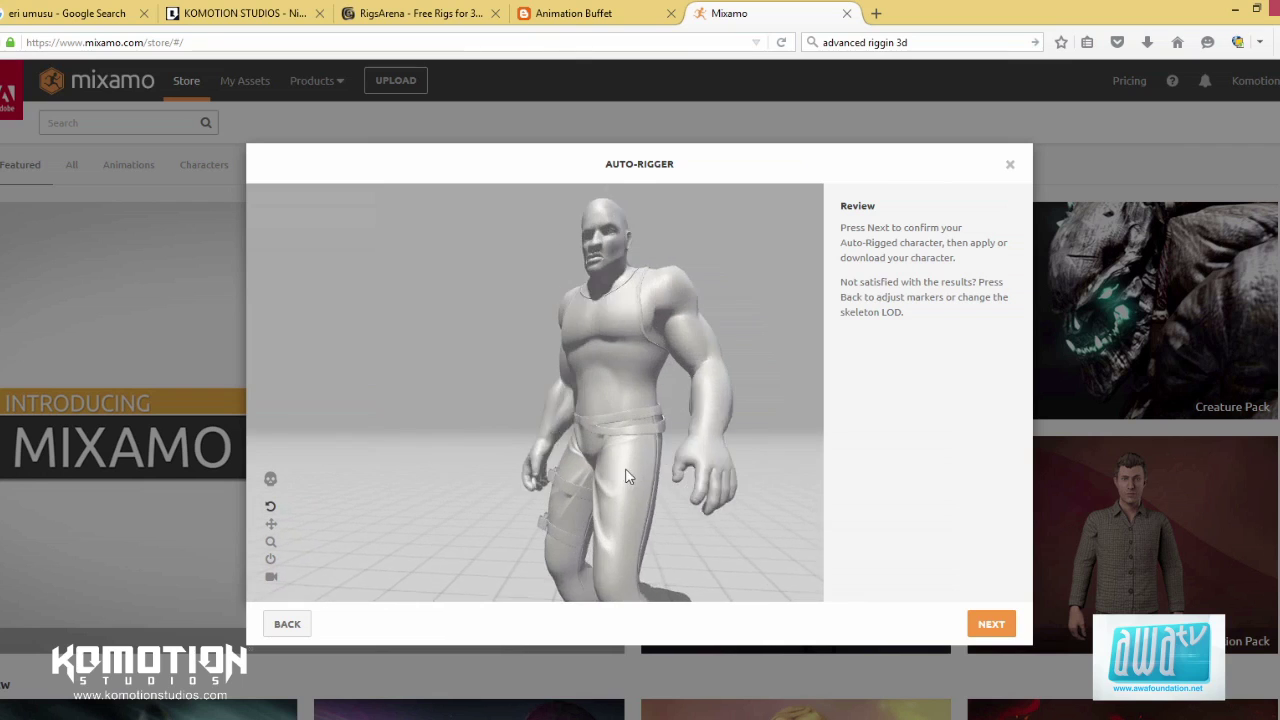
{"action": "left_click_drag", "start_coordinate": [785, 557], "coordinate": [594, 428]}
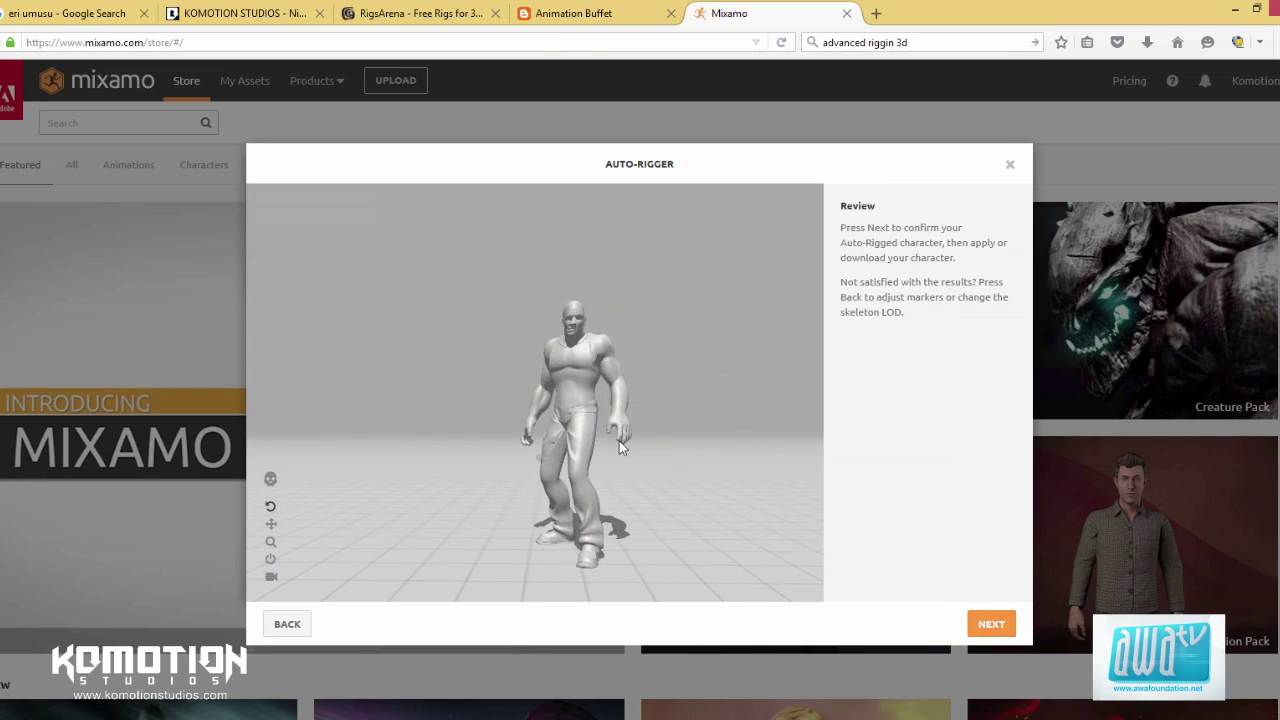
{"action": "left_click", "coordinate": [991, 624]}
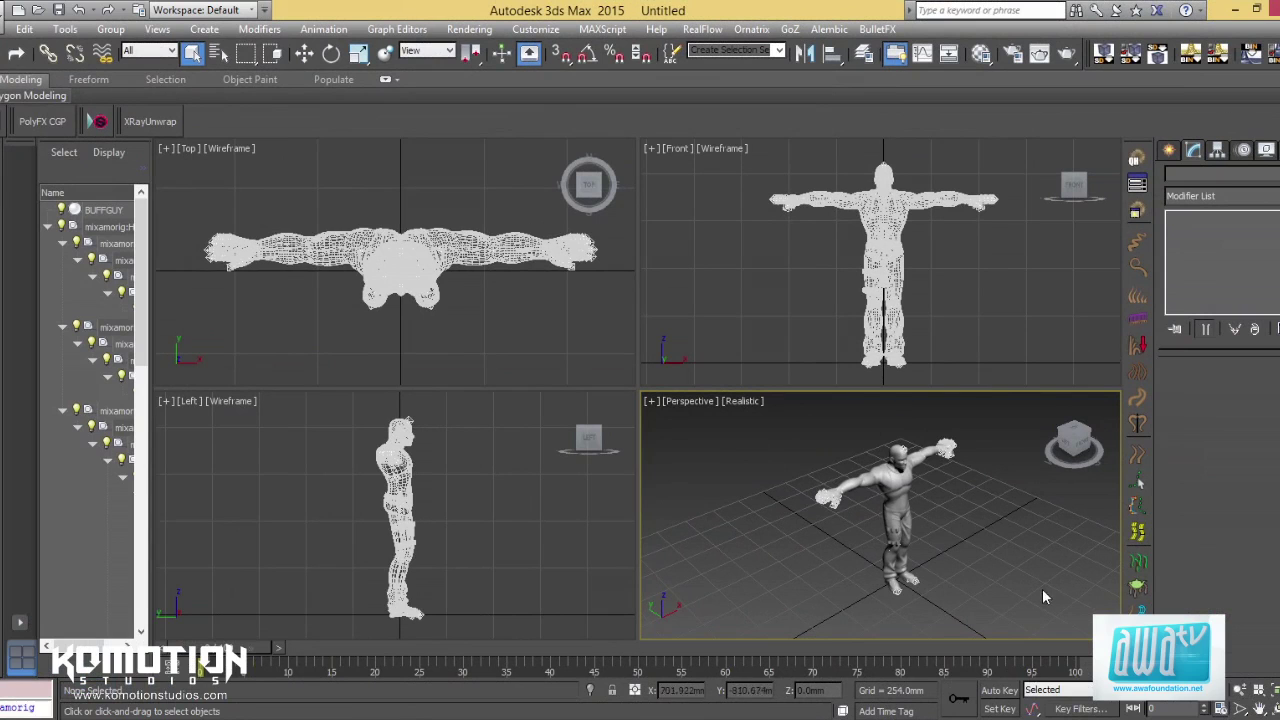
Step: Switch to 3ds Max, maximize the Perspective view and inspect the rigged BUFFGUY mesh with its Skin modifier
{"action": "middle_click_drag", "start_coordinate": [955, 561], "coordinate": [1030, 607], "text": "alt"}
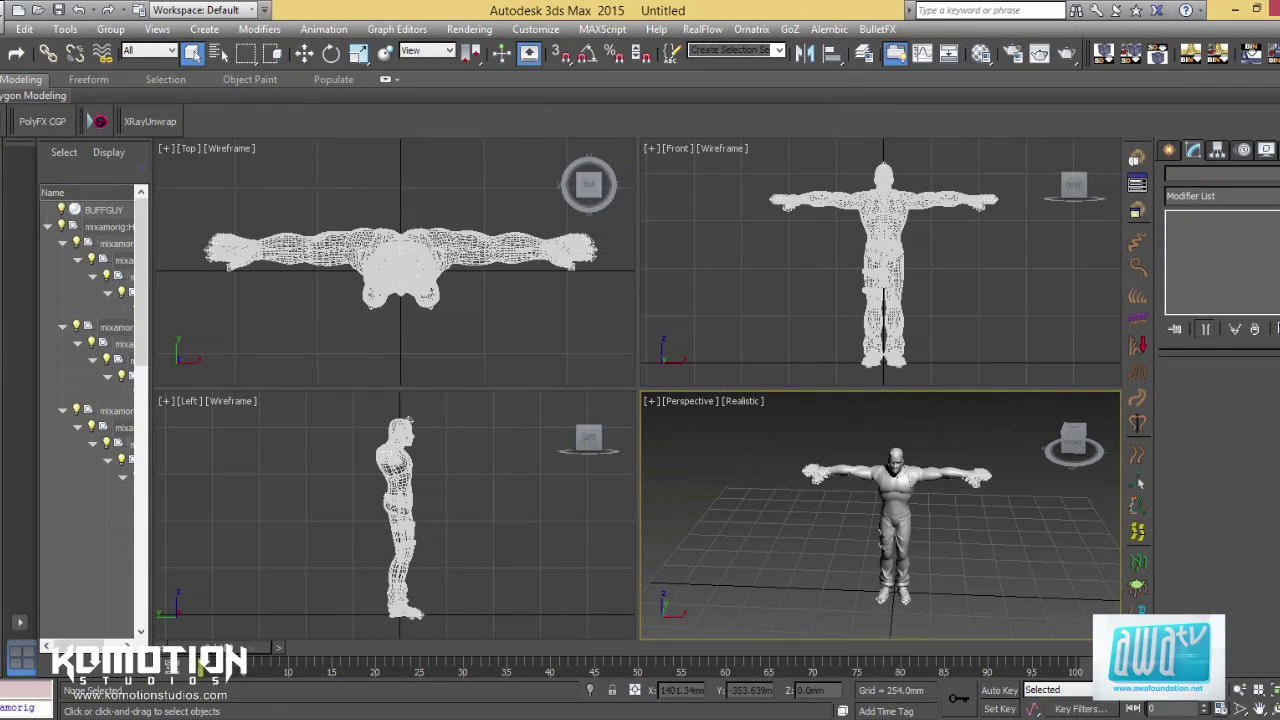
{"action": "key", "text": "alt+w"}
{"action": "middle_click_drag", "start_coordinate": [660, 476], "coordinate": [660, 335], "text": "alt"}
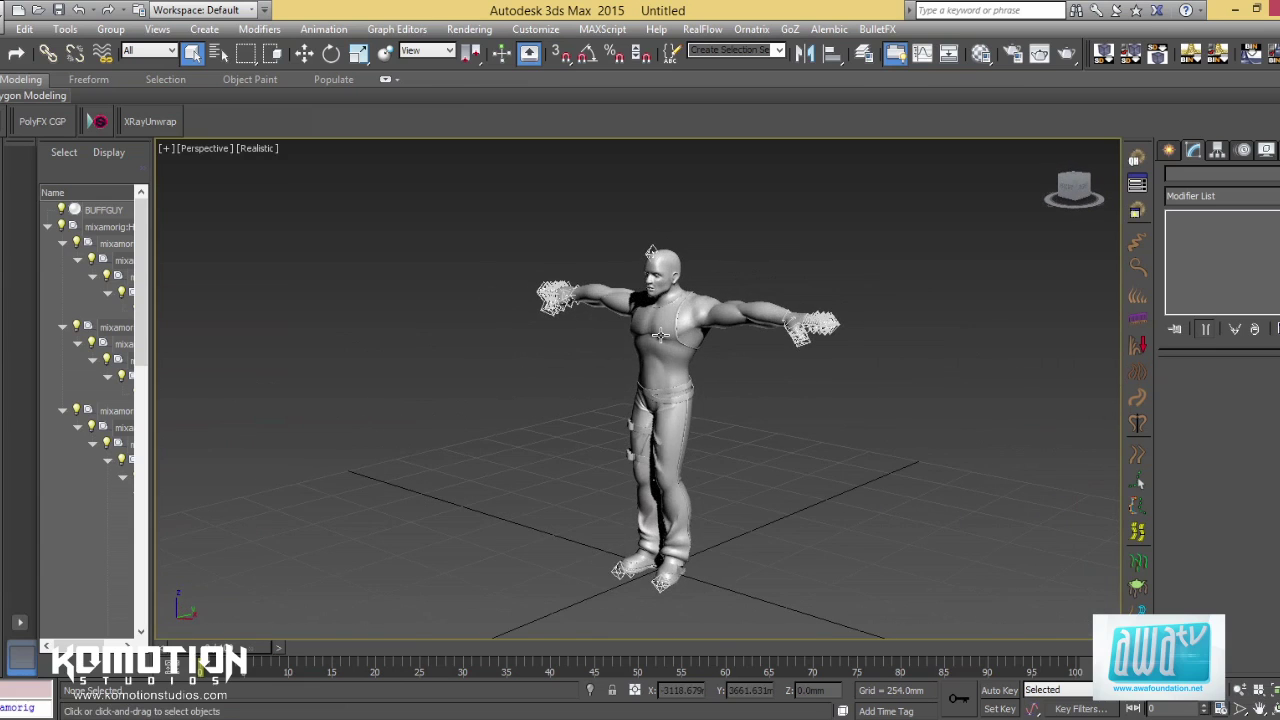
{"action": "left_click", "coordinate": [660, 335]}
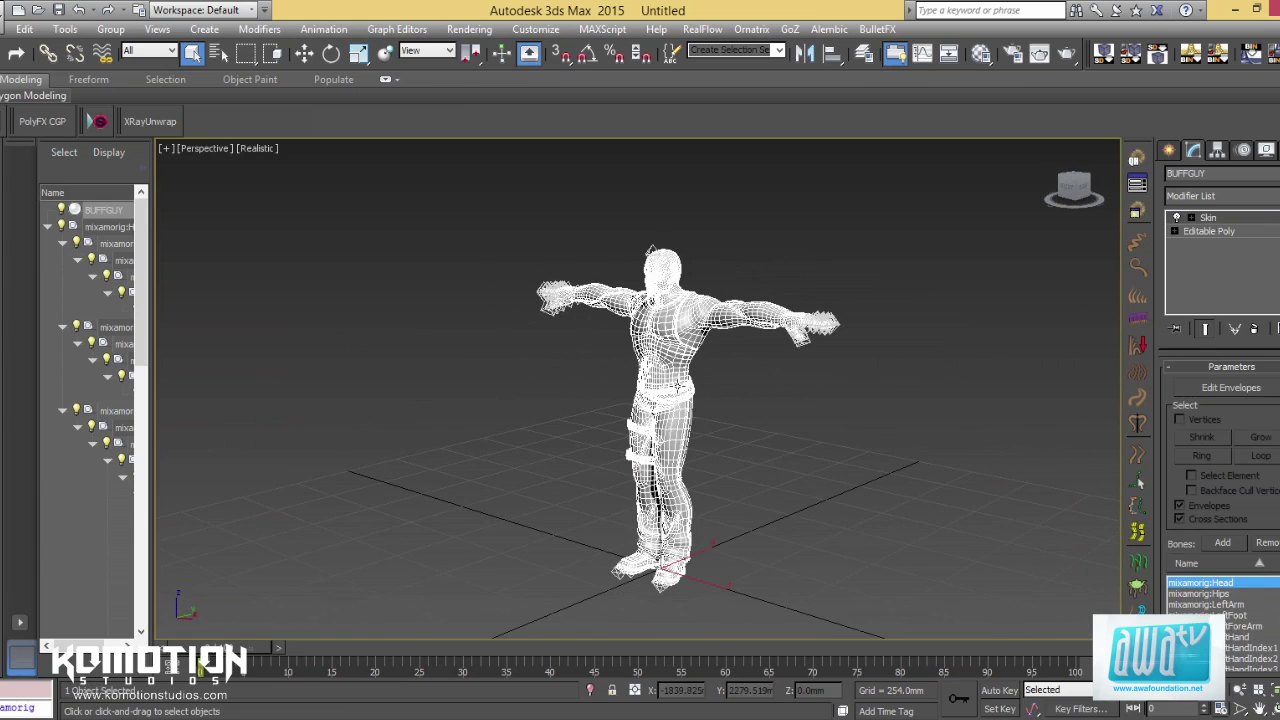
{"action": "middle_click_drag", "start_coordinate": [723, 385], "coordinate": [887, 481], "text": "alt"}
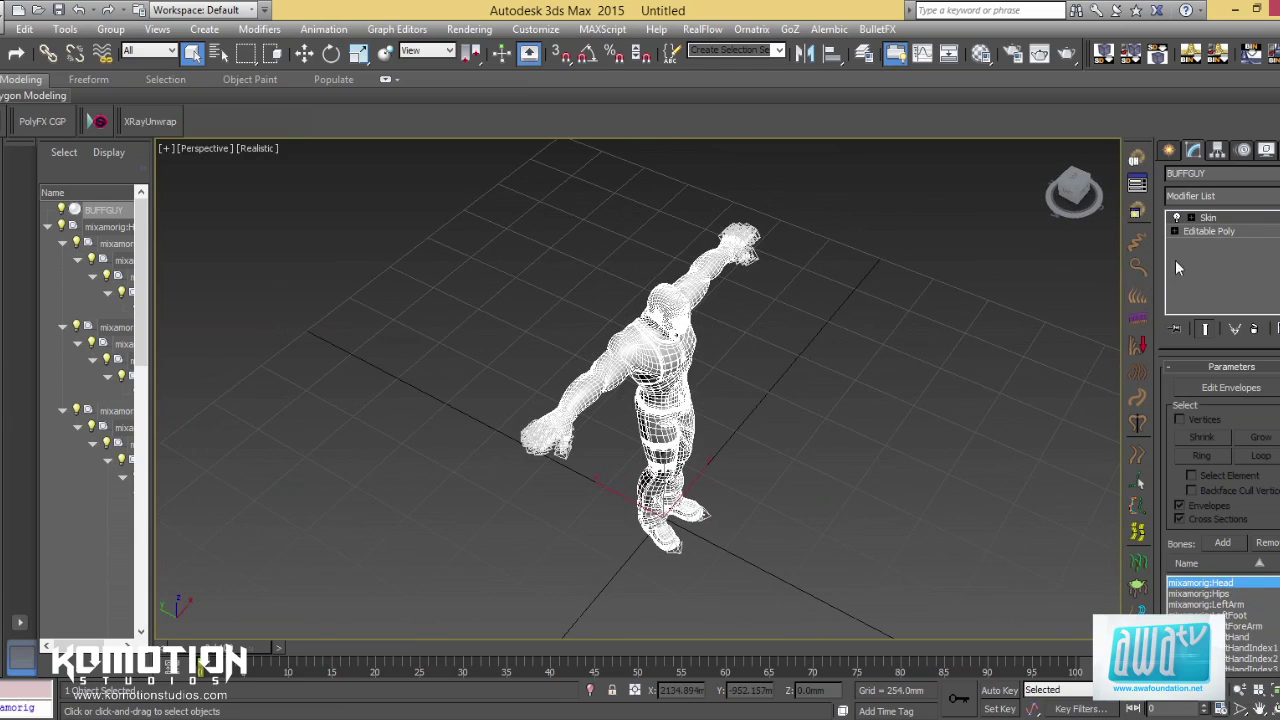
{"action": "middle_click_drag", "start_coordinate": [788, 397], "coordinate": [765, 388], "text": "alt"}
{"action": "scroll", "coordinate": [898, 332], "scroll_direction": "up", "scroll_amount": 5}
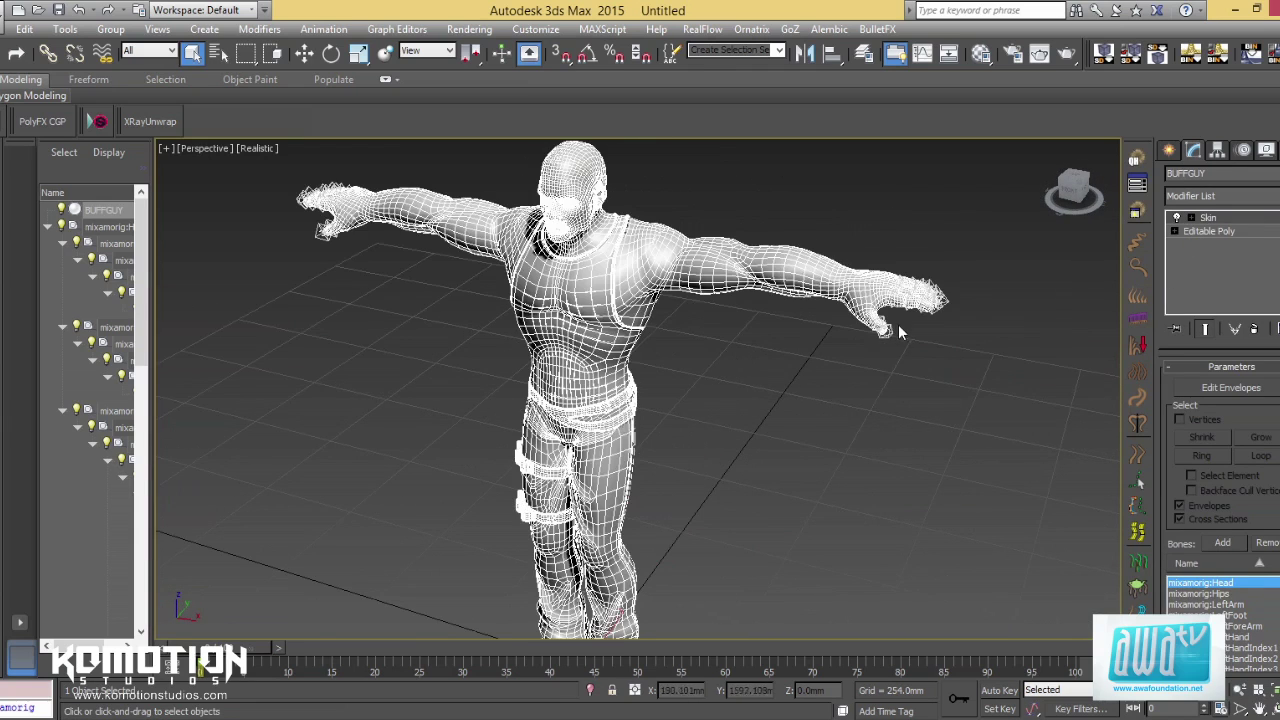
Step: Try moving the left index fingertip dummy upward, undo the move, check the character from the front and clear the selection
{"action": "left_click", "coordinate": [938, 301]}
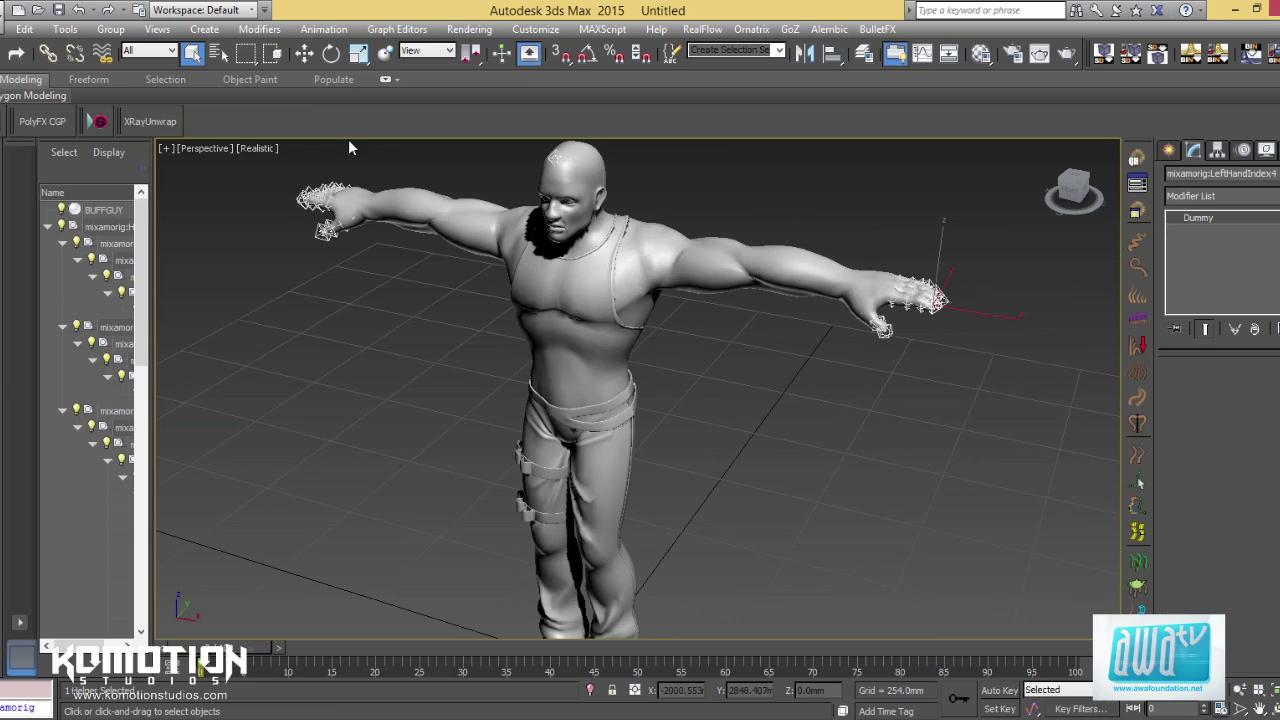
{"action": "left_click", "coordinate": [303, 54]}
{"action": "left_click_drag", "start_coordinate": [940, 262], "coordinate": [934, 201]}
{"action": "key", "text": "ctrl+z"}
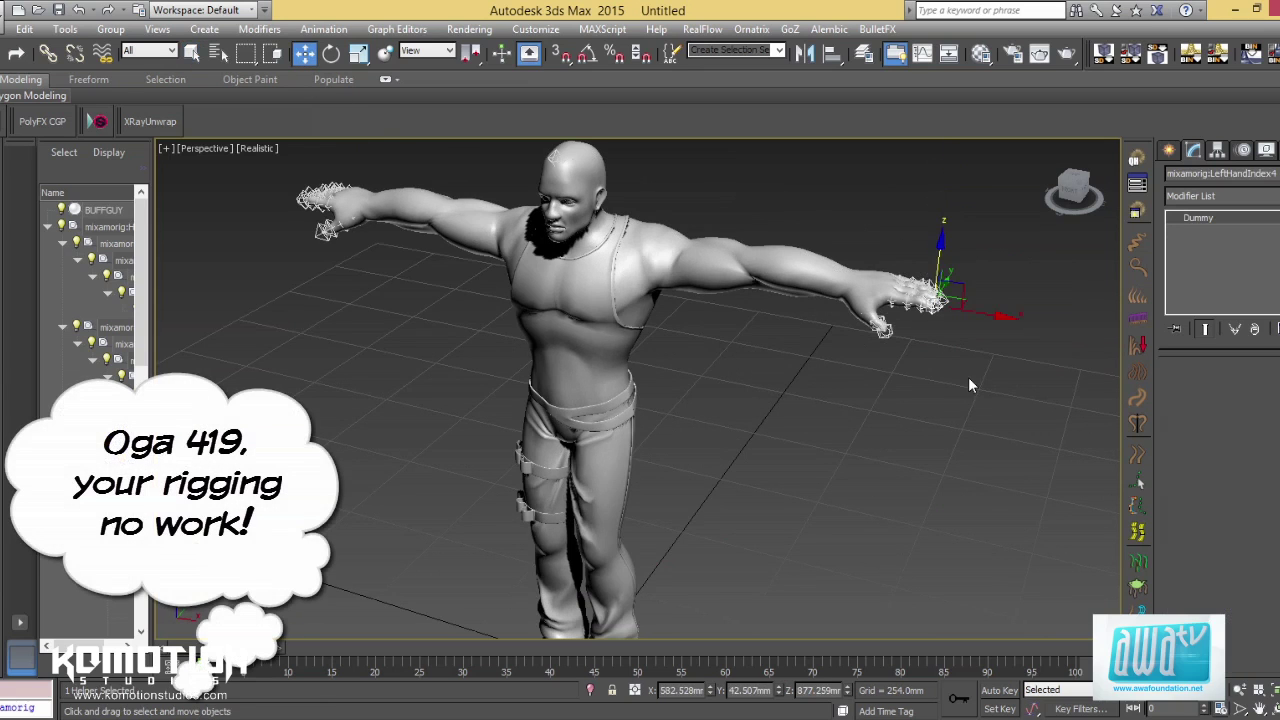
{"action": "key", "text": "Home"}
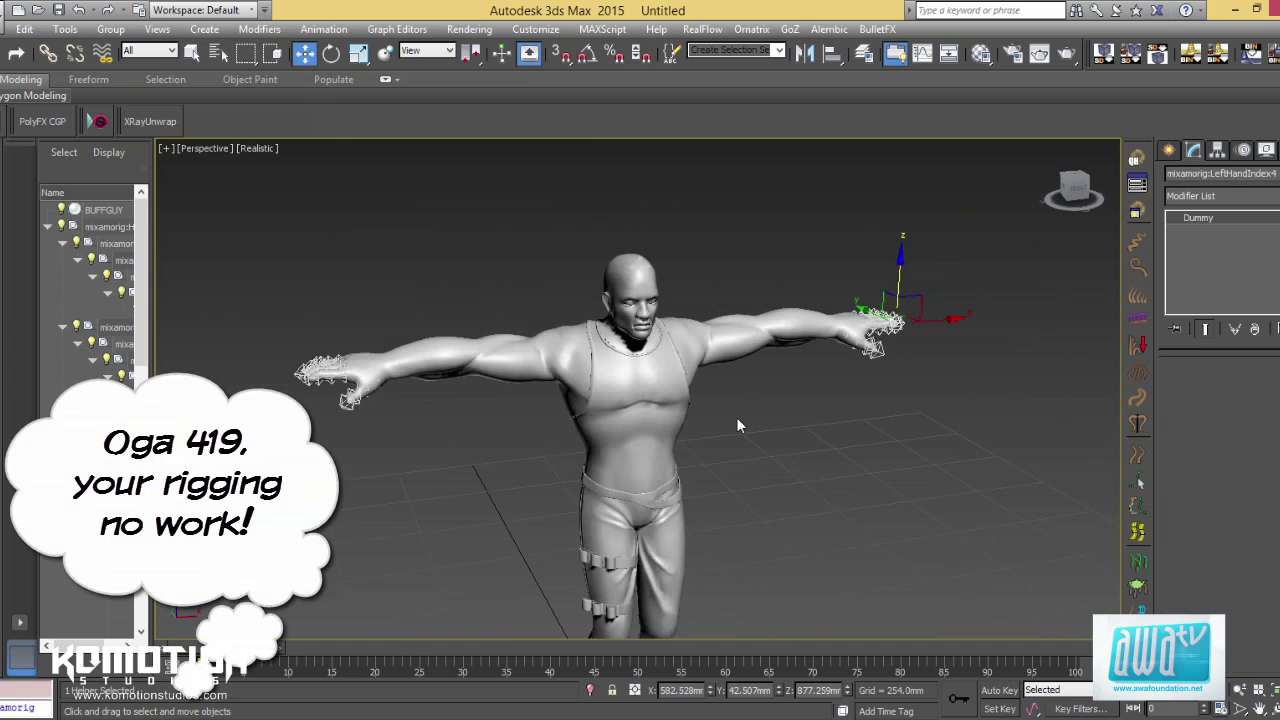
{"action": "scroll", "coordinate": [735, 400], "scroll_direction": "up", "scroll_amount": 5}
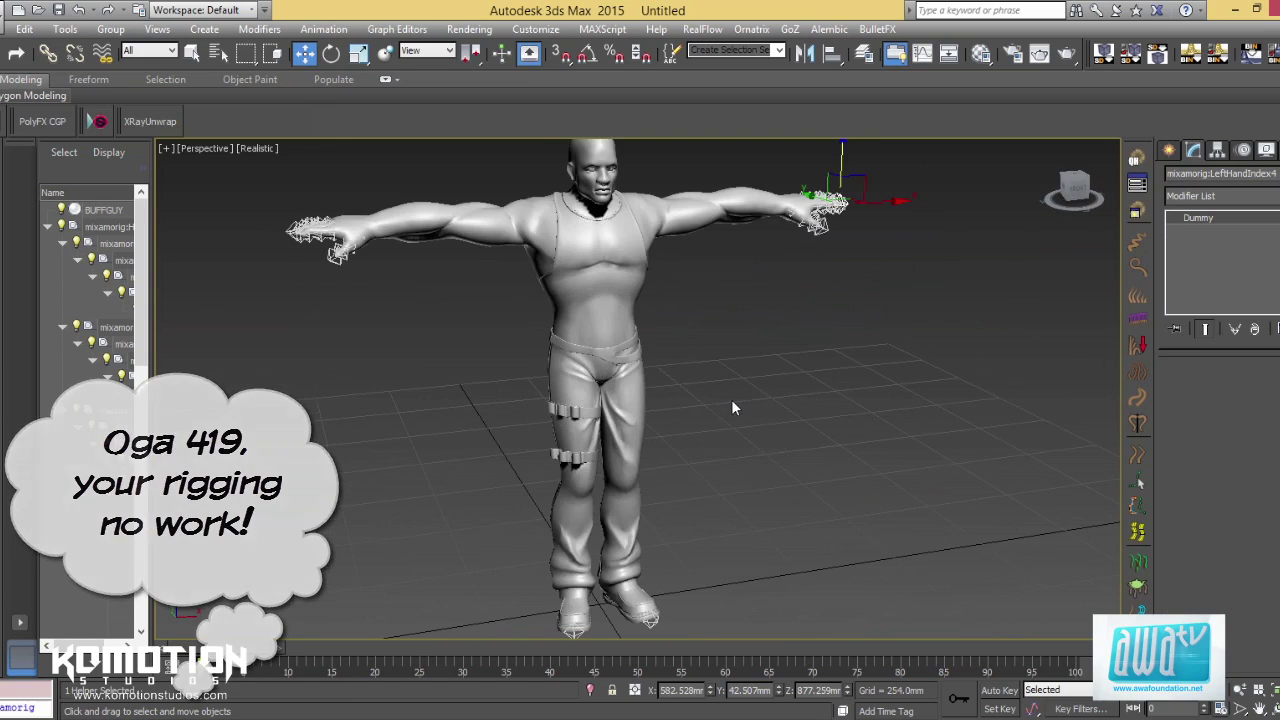
{"action": "middle_click_drag", "start_coordinate": [757, 421], "coordinate": [777, 449]}
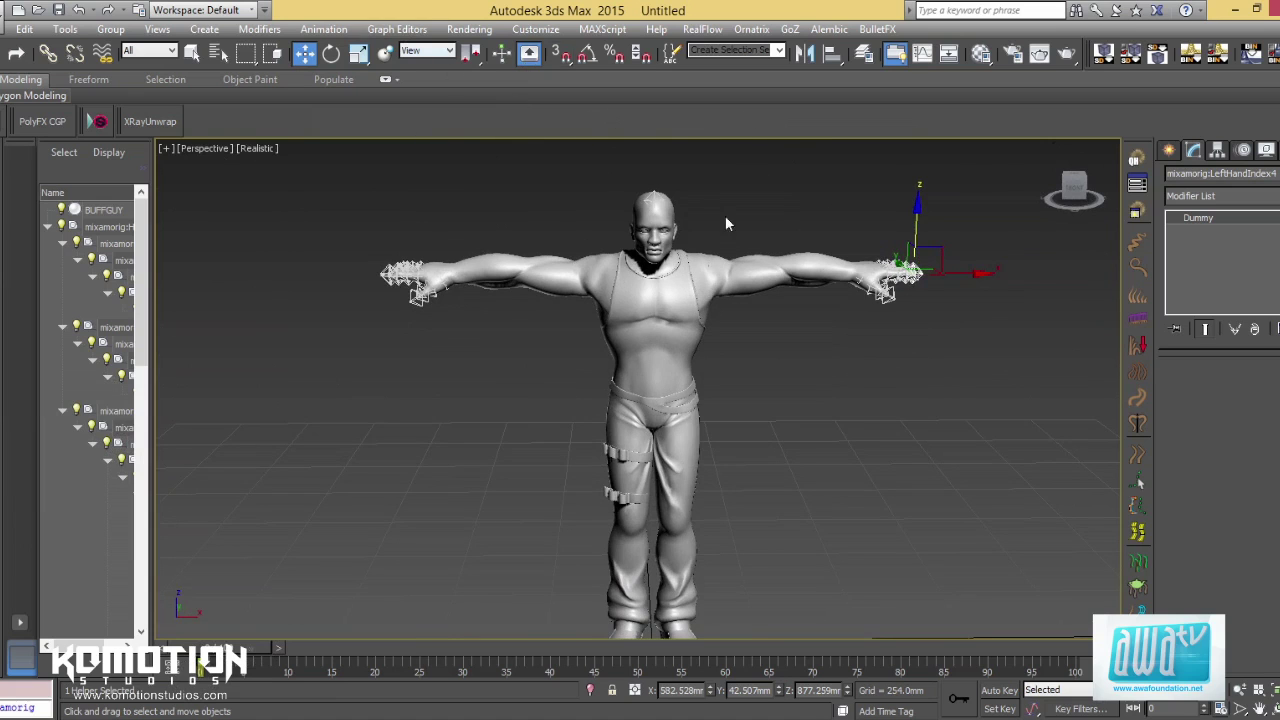
{"action": "left_click", "coordinate": [786, 353]}
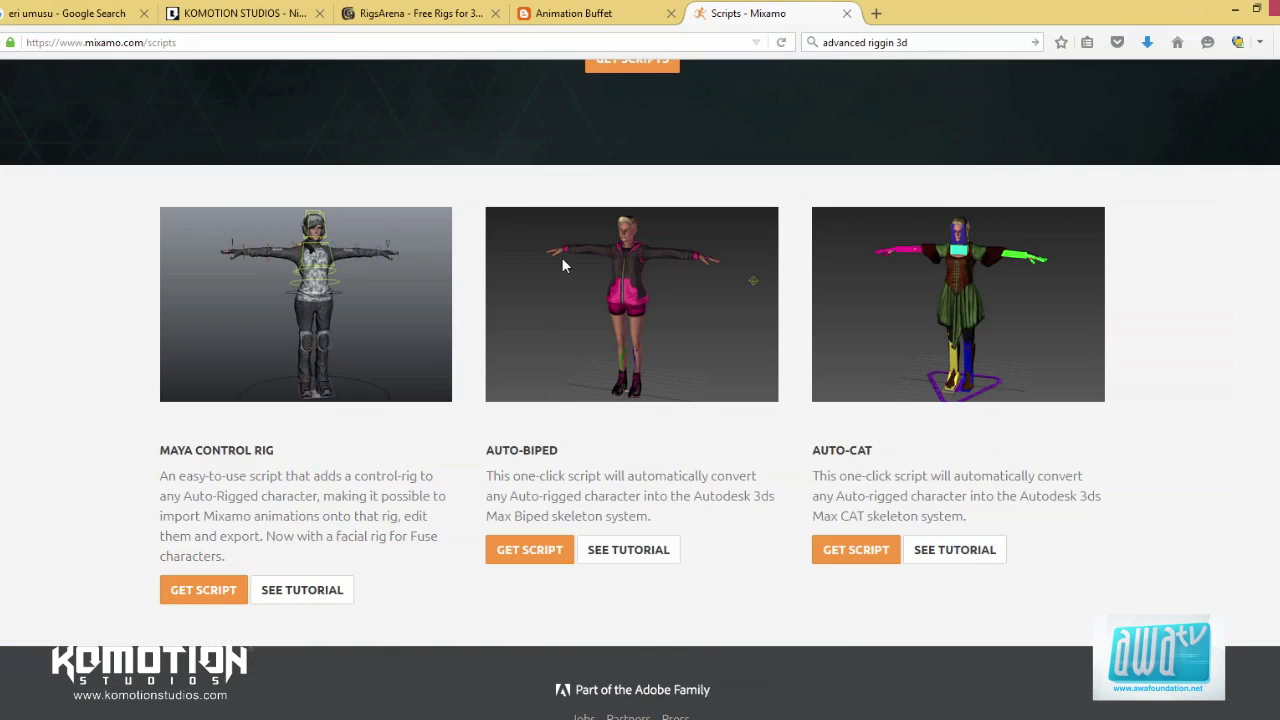
Step: Switch to Mixamo's Scripts page in the browser and look over the product list and the free control rig scripts
{"action": "scroll", "coordinate": [562, 262], "scroll_direction": "up", "scroll_amount": 3}
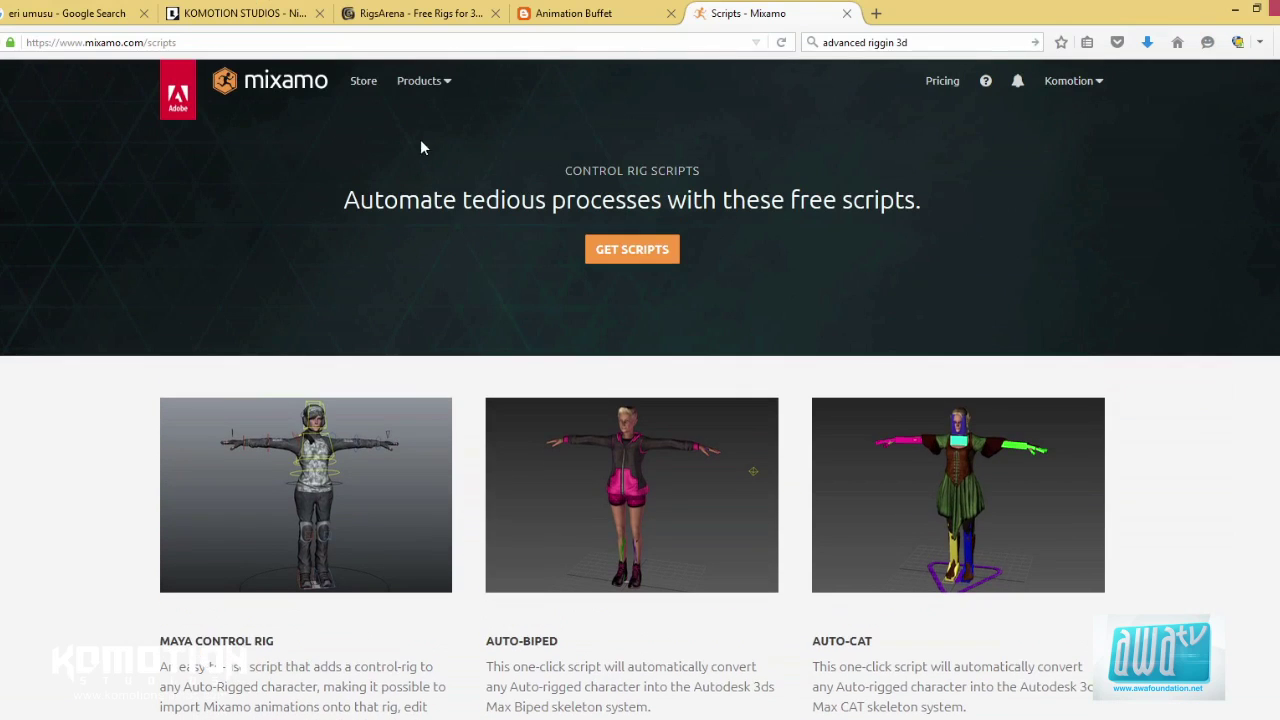
{"action": "left_click", "coordinate": [422, 81]}
{"action": "scroll", "coordinate": [128, 462], "scroll_direction": "down", "scroll_amount": 3}
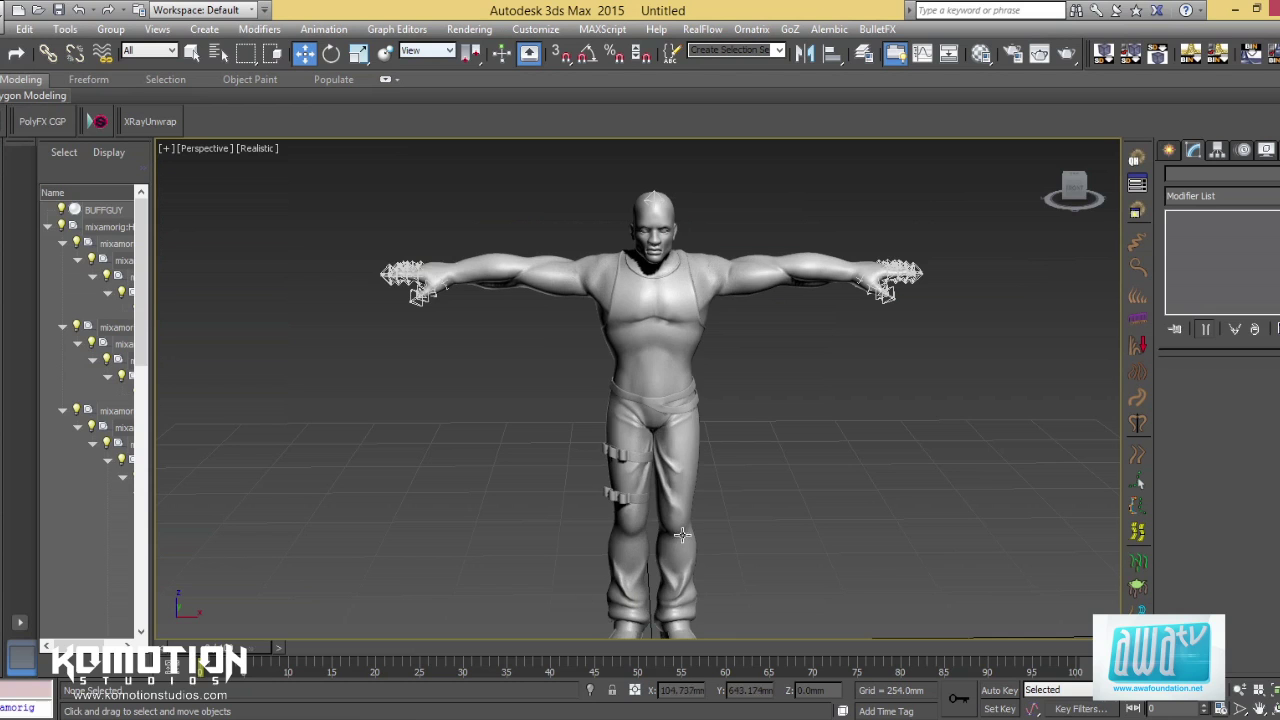
Step: Switch to 3ds Max and run the AutoCAT MAXScript file from the AutoCAT folder
{"action": "middle_click_drag", "start_coordinate": [682, 536], "coordinate": [697, 481], "text": "alt"}
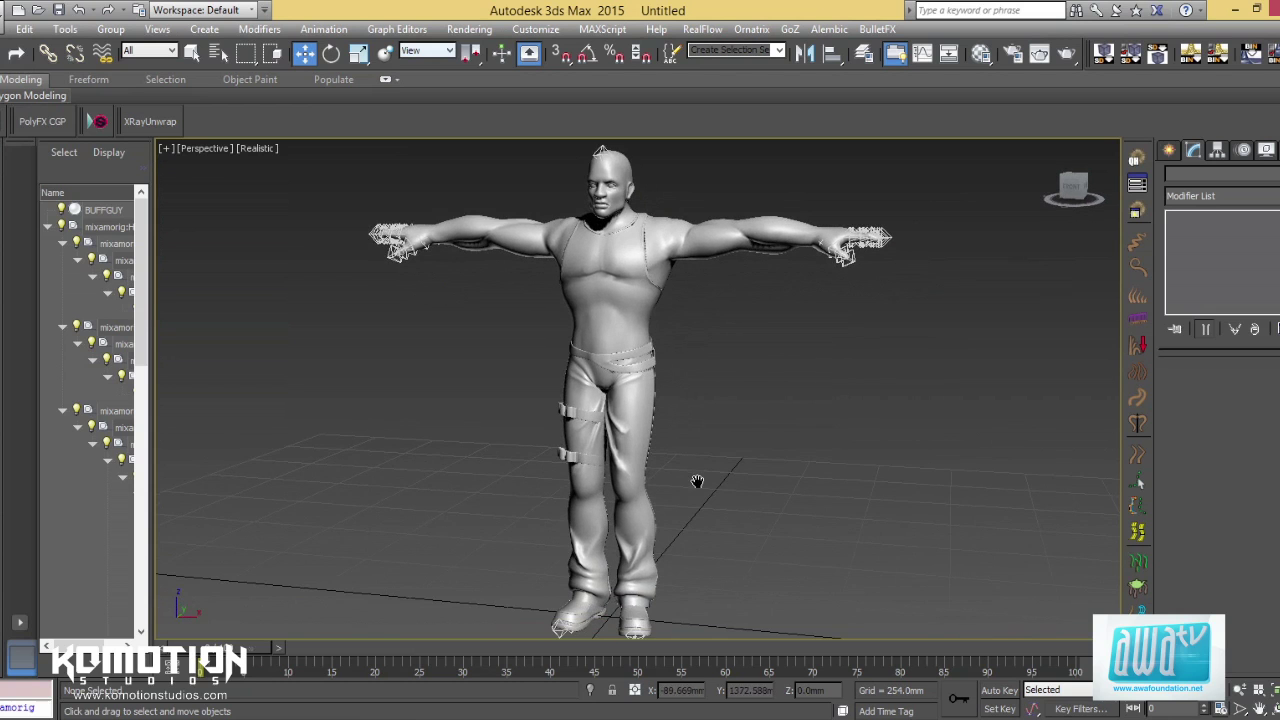
{"action": "left_click", "coordinate": [602, 29]}
{"action": "left_click", "coordinate": [620, 88]}
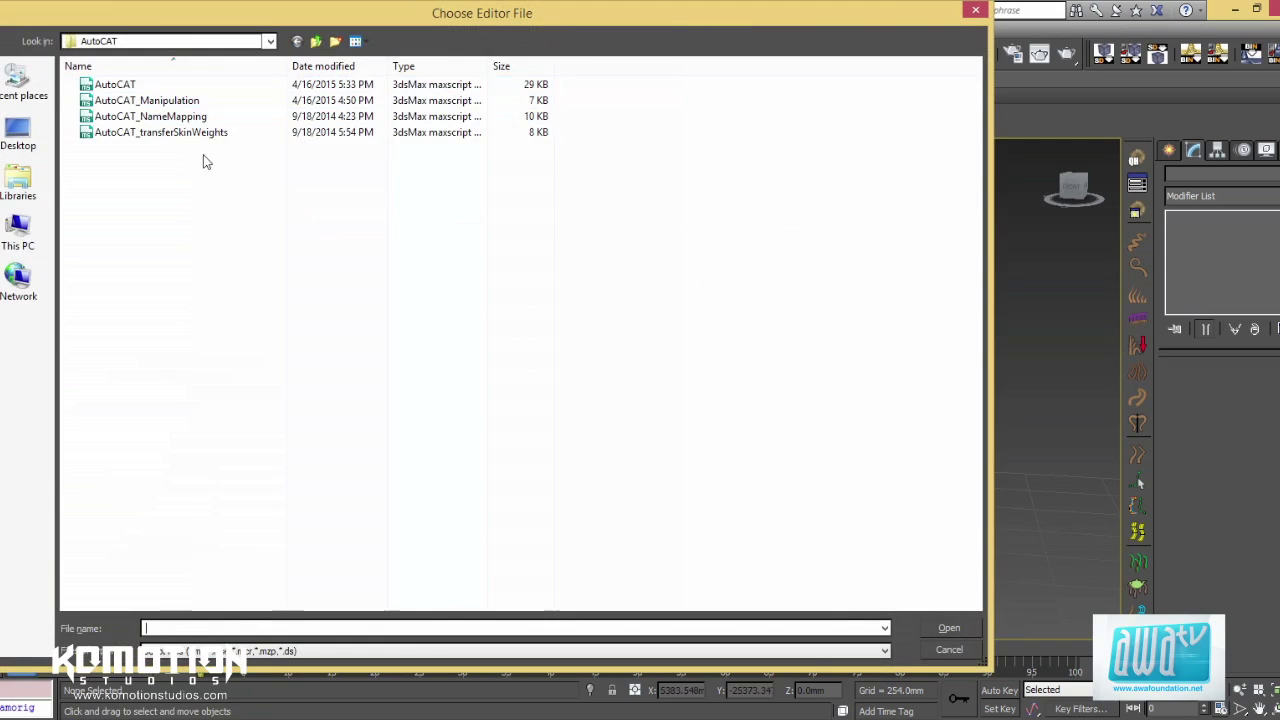
{"action": "left_click", "coordinate": [112, 88]}
{"action": "left_click", "coordinate": [935, 629]}
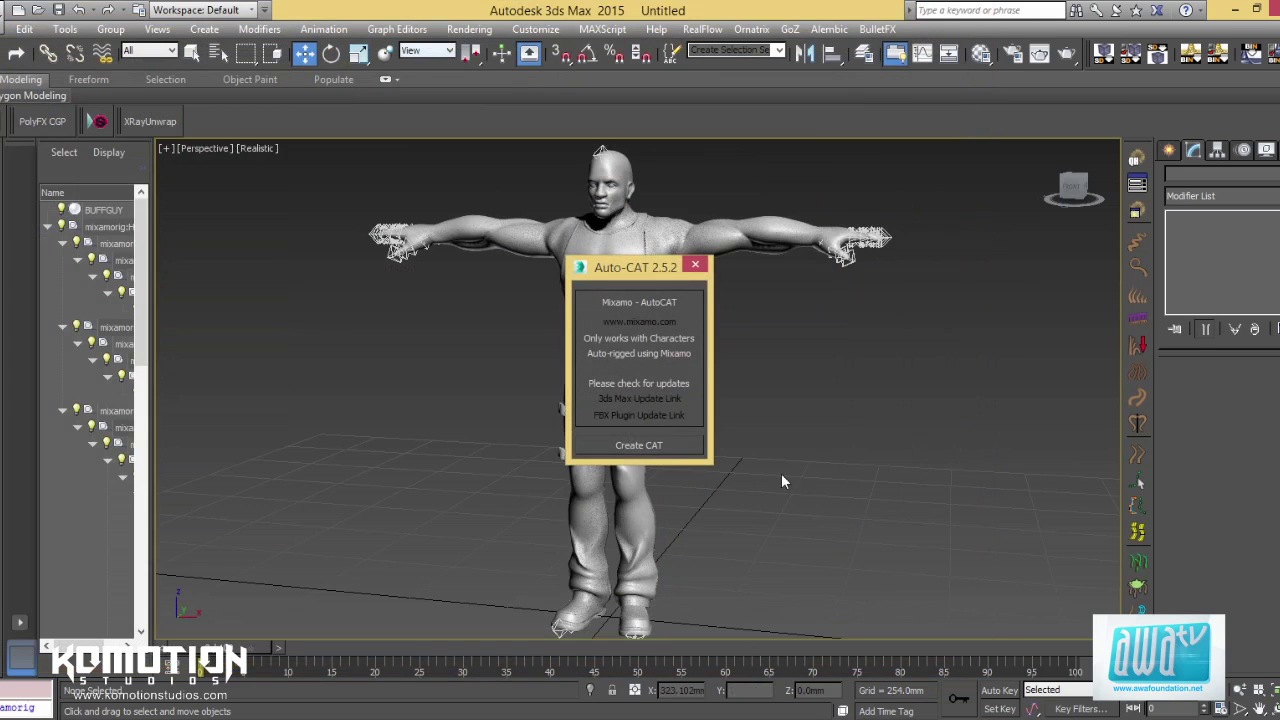
Step: Move the Auto-CAT 2.5.2 window clear of the character and create the CAT rig for BUFFGUY
{"action": "left_click_drag", "start_coordinate": [617, 265], "coordinate": [923, 297]}
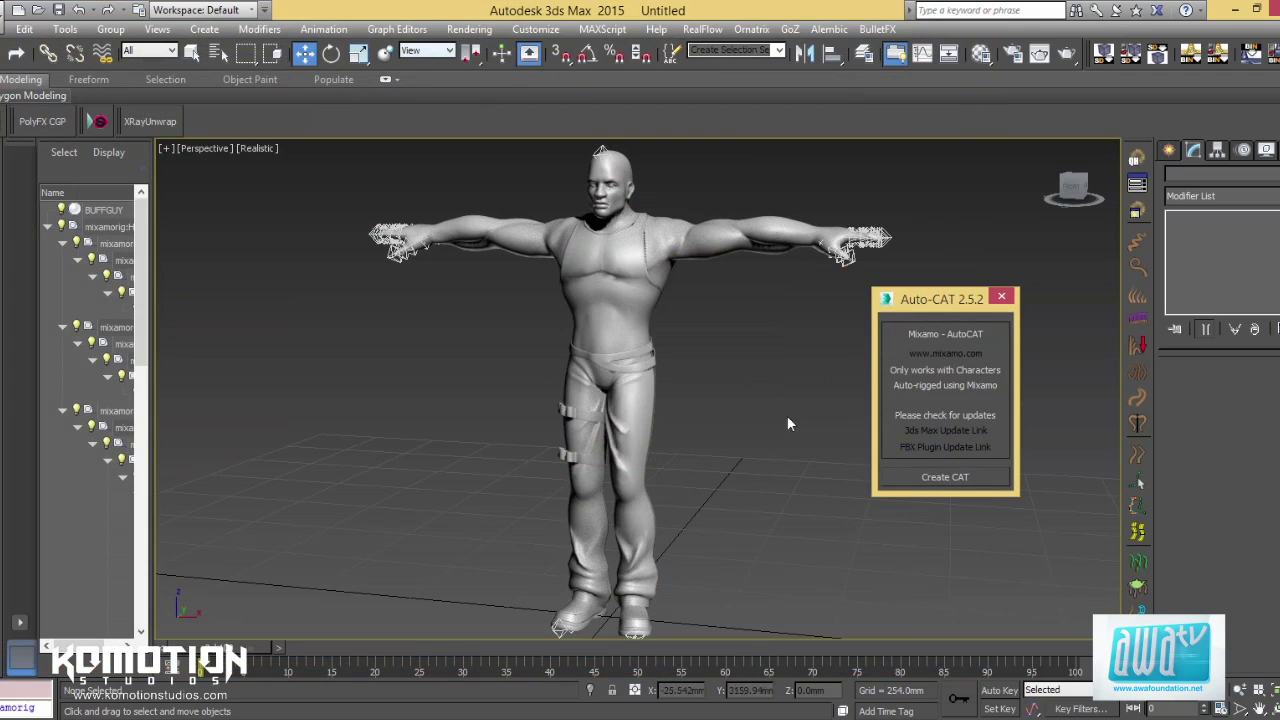
{"action": "left_click_drag", "start_coordinate": [912, 299], "coordinate": [935, 172]}
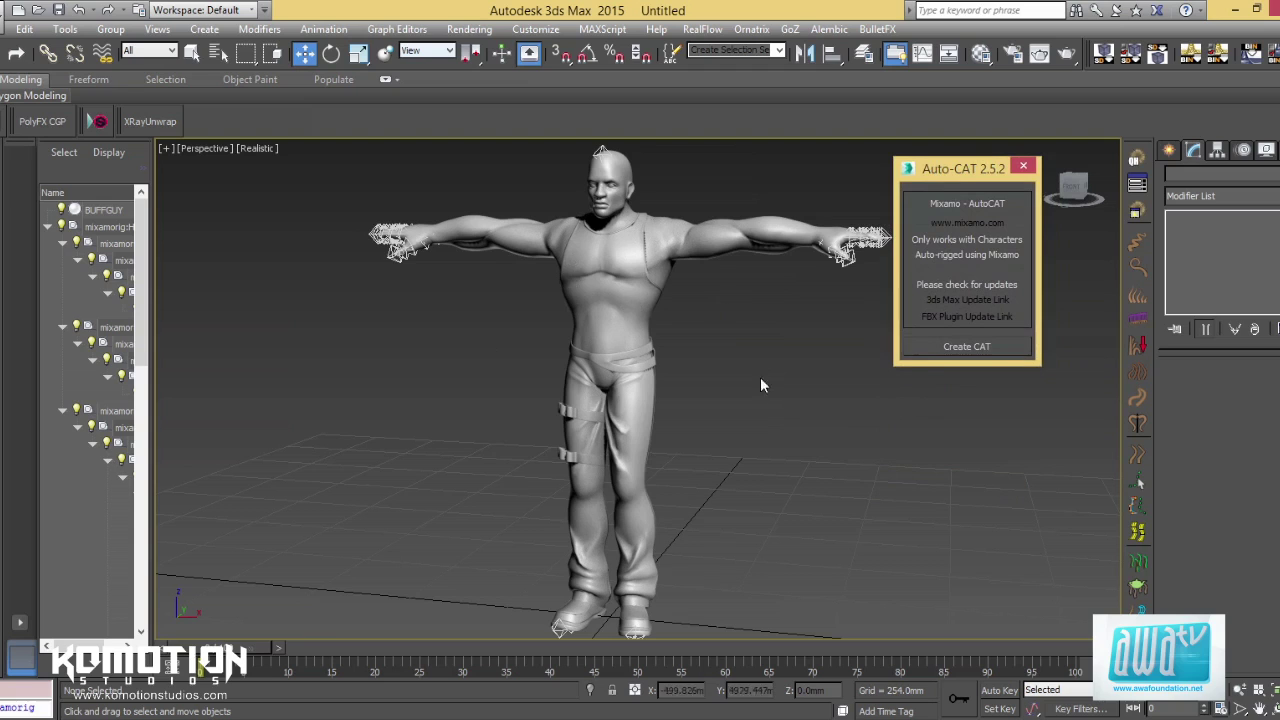
{"action": "left_click_drag", "start_coordinate": [926, 170], "coordinate": [928, 166]}
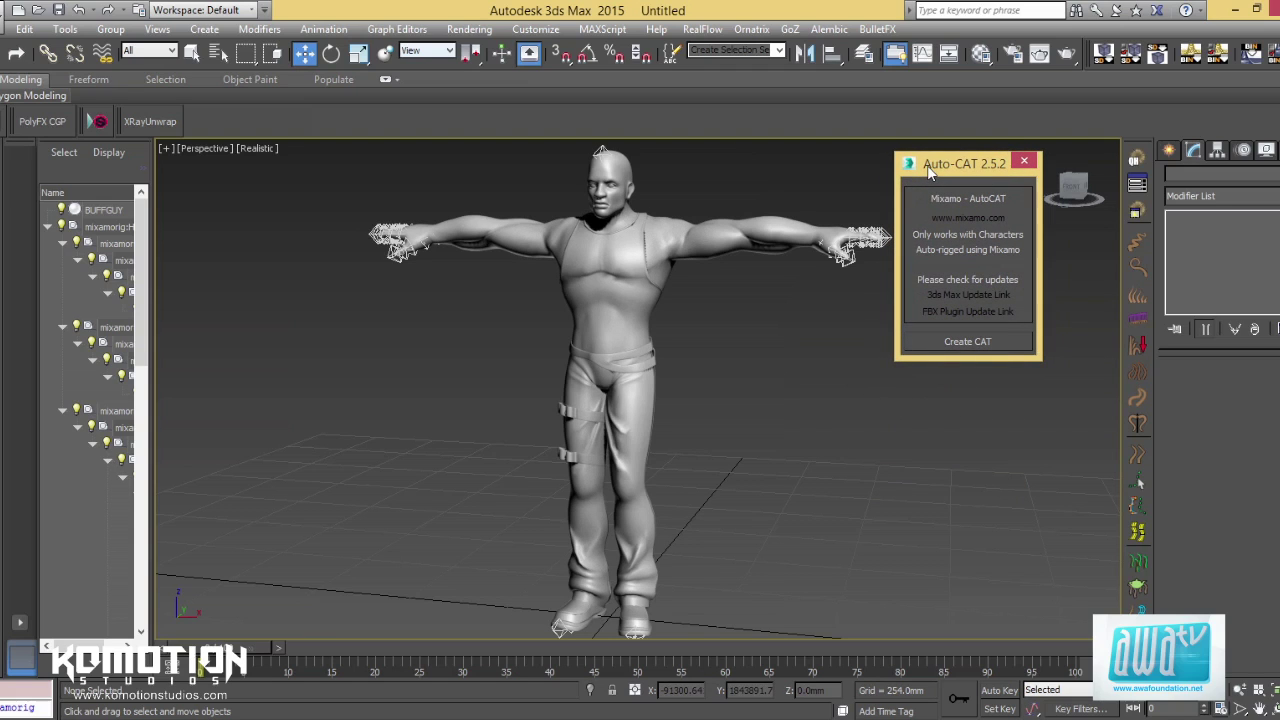
{"action": "left_click", "coordinate": [962, 342]}
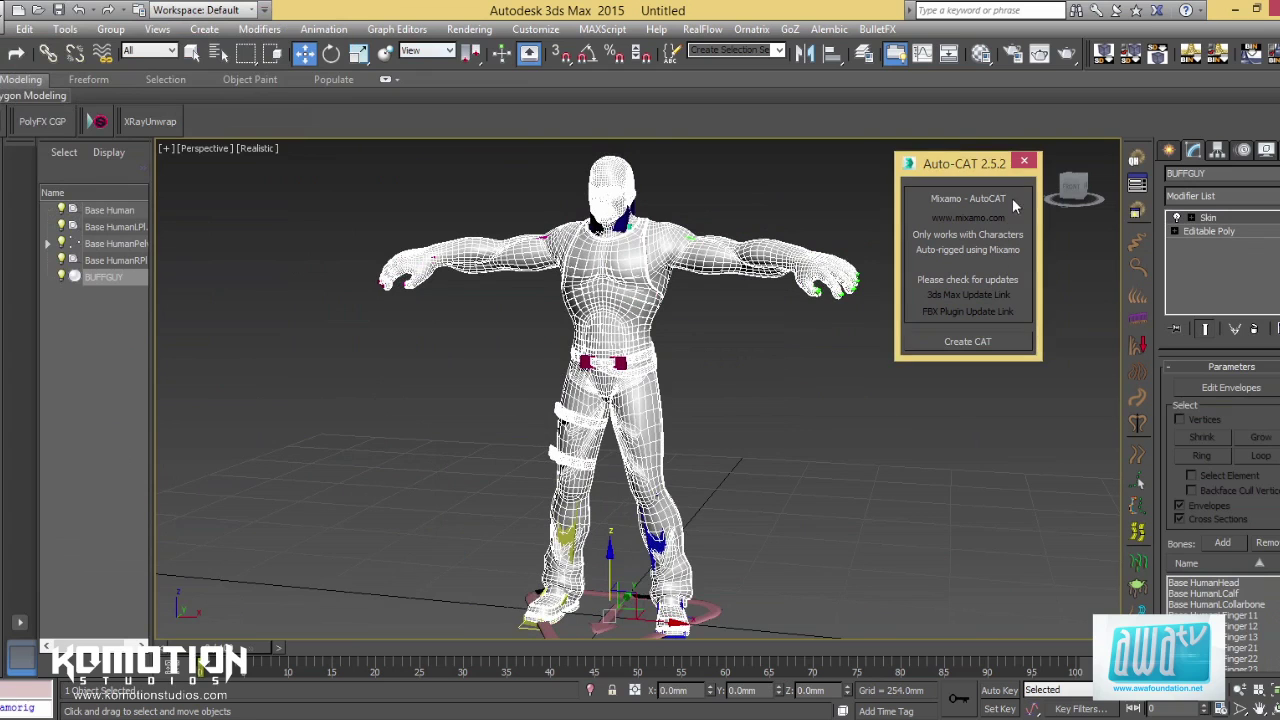
Step: Close the Auto-CAT window and move the CAT pelvis bone down slightly so the character's knees bend
{"action": "left_click", "coordinate": [1023, 163]}
{"action": "mouse_move", "coordinate": [730, 374]}
{"action": "middle_mouse_down", "text": "alt"}
{"action": "mouse_move", "coordinate": [798, 390]}
{"action": "mouse_move", "coordinate": [796, 413]}
{"action": "mouse_move", "coordinate": [802, 393]}
{"action": "middle_mouse_up", "text": "alt"}
{"action": "left_click", "coordinate": [802, 393]}
{"action": "mouse_move", "coordinate": [787, 337]}
{"action": "middle_mouse_down", "text": "alt"}
{"action": "mouse_move", "coordinate": [766, 371]}
{"action": "mouse_move", "coordinate": [727, 370]}
{"action": "middle_mouse_up", "text": "alt"}
{"action": "left_click", "coordinate": [618, 344]}
{"action": "left_click_drag", "start_coordinate": [624, 300], "coordinate": [599, 327]}
{"action": "middle_click_drag", "start_coordinate": [768, 444], "coordinate": [705, 418], "text": "alt"}
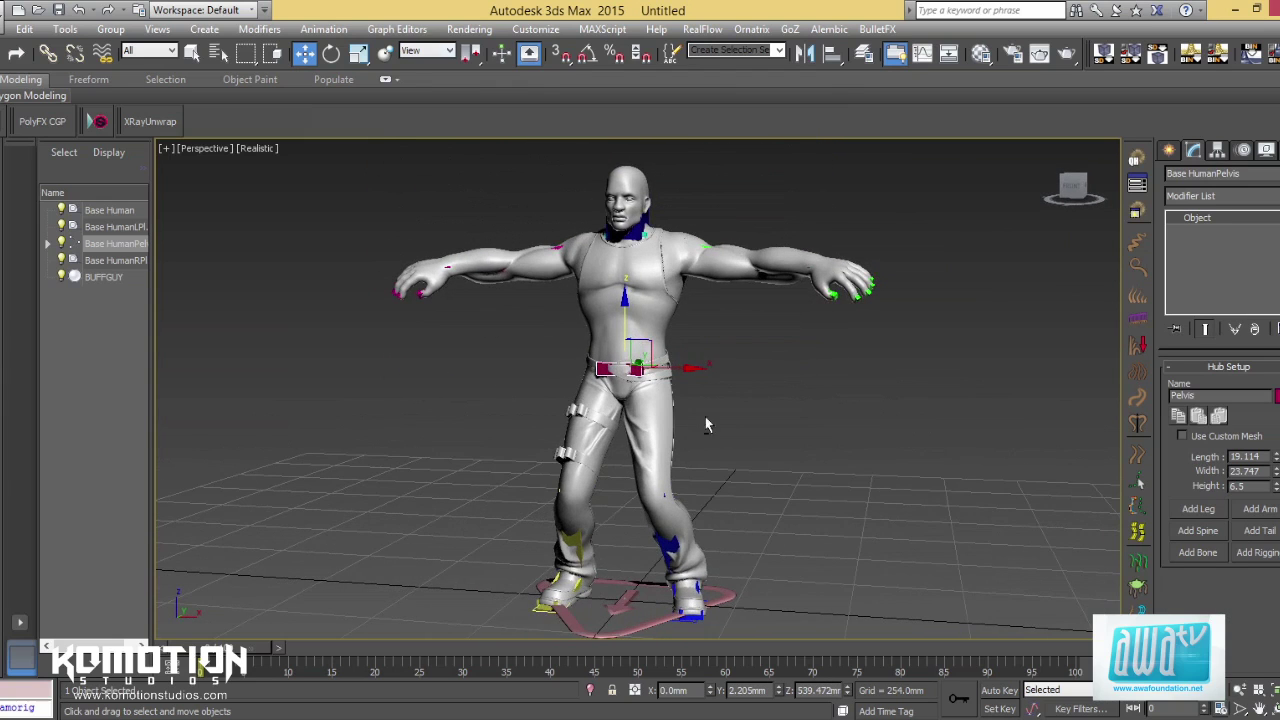
Step: Rotate the left upper arm bone downward from the T-pose so the arm slopes toward the hip
{"action": "left_click", "coordinate": [703, 246]}
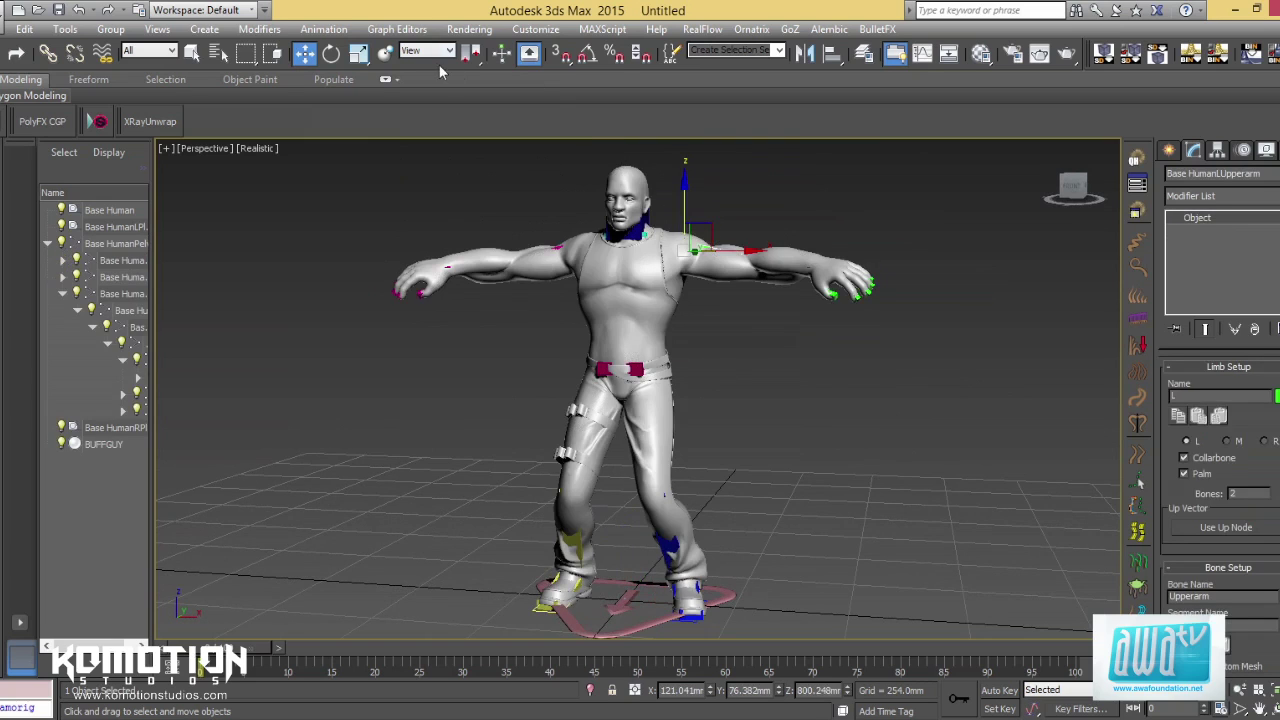
{"action": "left_click", "coordinate": [331, 53]}
{"action": "left_click_drag", "start_coordinate": [731, 217], "coordinate": [590, 277]}
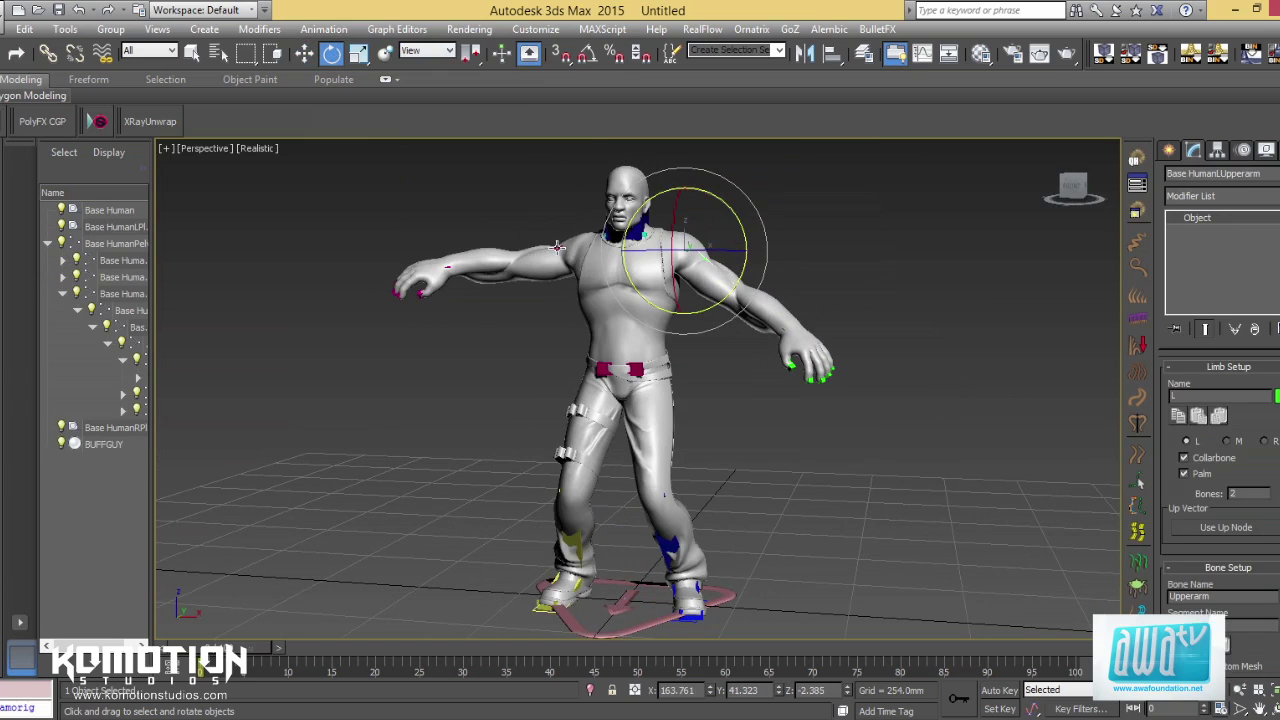
Step: Rotate the right upper arm bone upward as a test and bring it down to roughly match the lowered left arm
{"action": "left_click", "coordinate": [560, 250]}
{"action": "left_click", "coordinate": [557, 231]}
{"action": "left_click_drag", "start_coordinate": [531, 218], "coordinate": [562, 175]}
{"action": "middle_click_drag", "start_coordinate": [705, 374], "coordinate": [645, 368], "text": "alt"}
{"action": "left_click", "coordinate": [614, 373]}
{"action": "left_click_drag", "start_coordinate": [609, 371], "coordinate": [556, 230]}
{"action": "left_click", "coordinate": [549, 247]}
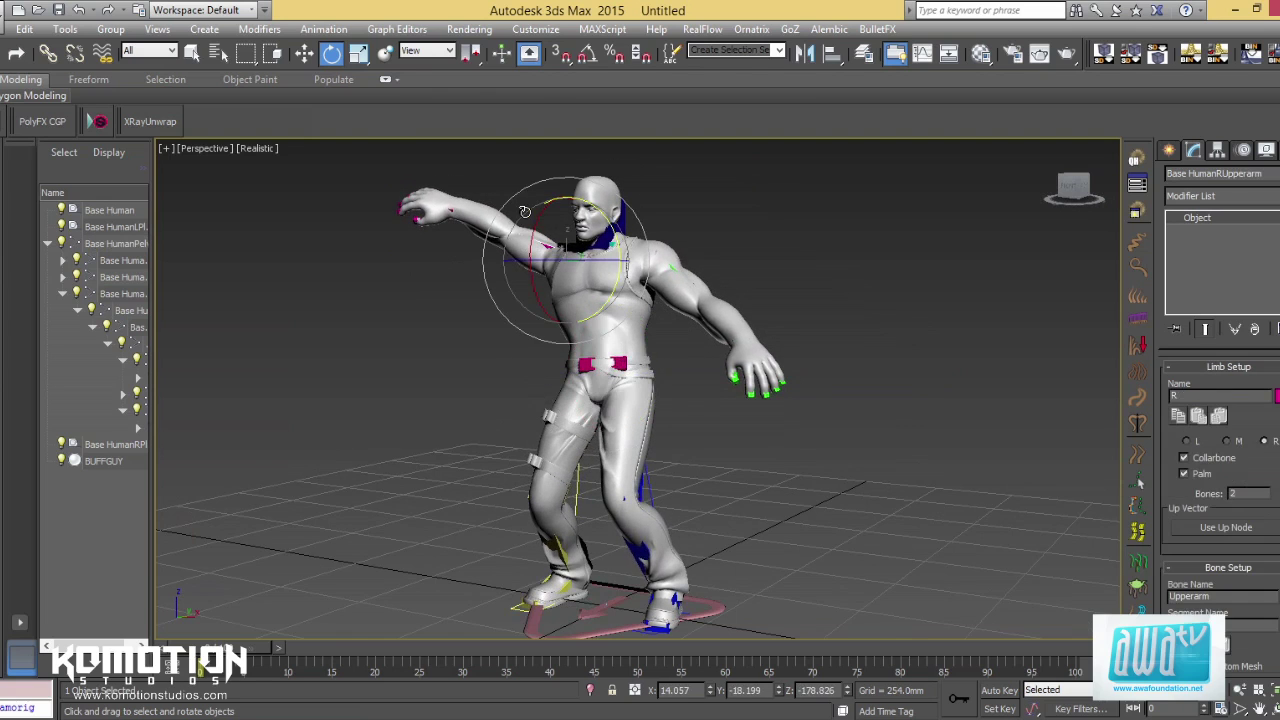
{"action": "left_click_drag", "start_coordinate": [514, 193], "coordinate": [482, 335]}
{"action": "mouse_move", "coordinate": [605, 390]}
{"action": "middle_mouse_down", "text": "alt"}
{"action": "mouse_move", "coordinate": [973, 378]}
{"action": "mouse_move", "coordinate": [585, 388]}
{"action": "middle_mouse_up", "text": "alt"}
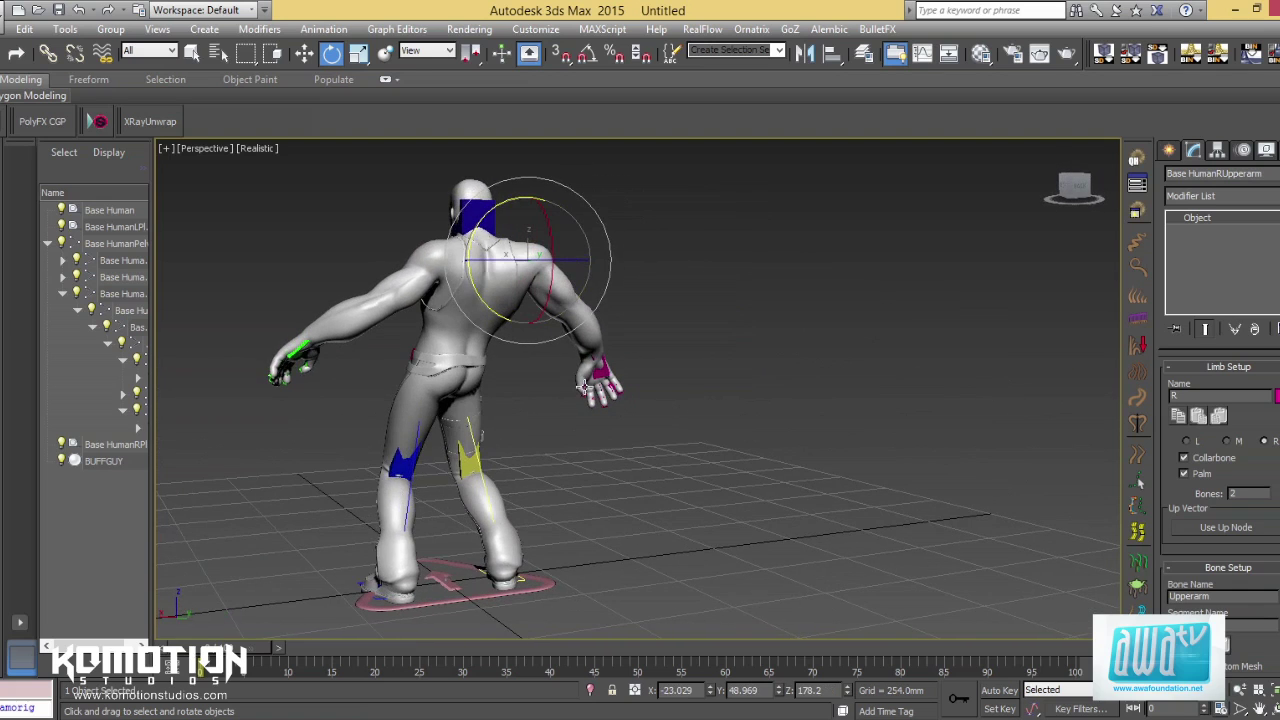
Step: Rotate the left palm bone to test the wrist, working from behind the character
{"action": "left_click", "coordinate": [298, 348]}
{"action": "left_click_drag", "start_coordinate": [284, 278], "coordinate": [340, 260]}
{"action": "middle_click_drag", "start_coordinate": [305, 356], "coordinate": [545, 541]}
{"action": "left_click_drag", "start_coordinate": [398, 473], "coordinate": [409, 543]}
{"action": "middle_click_drag", "start_coordinate": [412, 545], "coordinate": [600, 378], "text": "alt"}
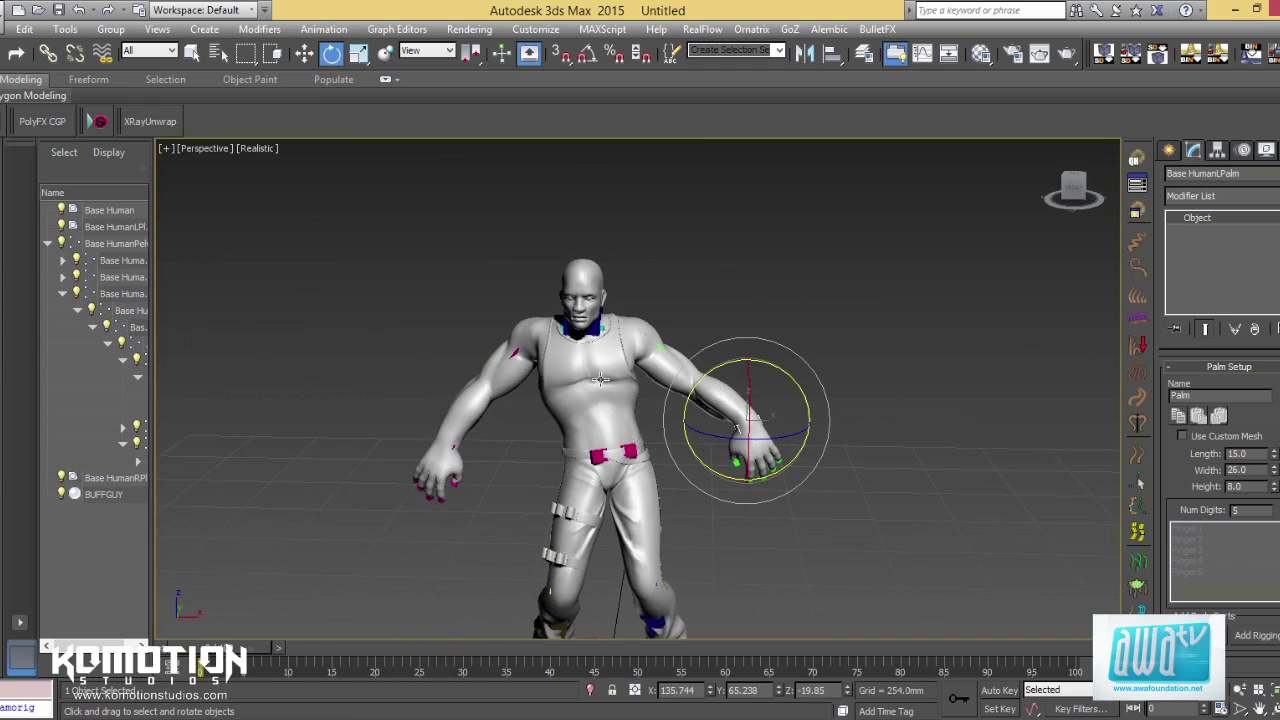
Step: Rotate the ribcage bone slightly to about -83.2 degrees on Y and check the posed character from the front
{"action": "left_click", "coordinate": [618, 345]}
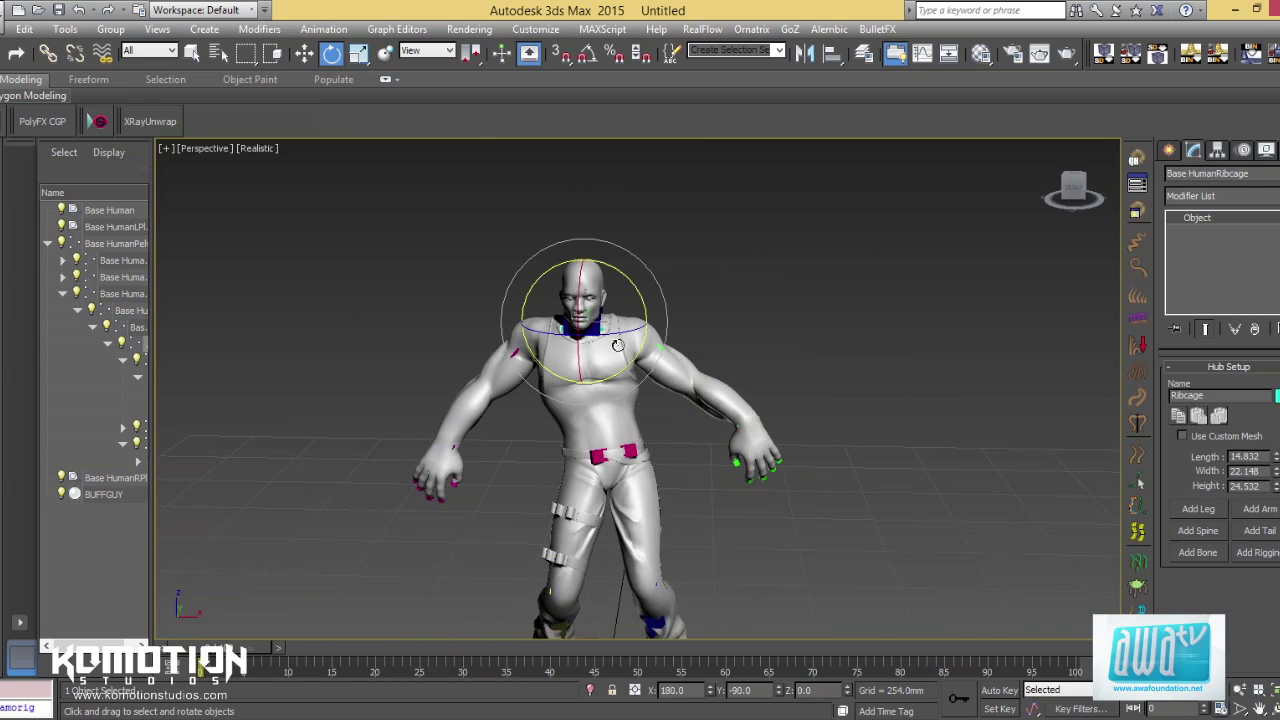
{"action": "mouse_move", "coordinate": [637, 287]}
{"action": "left_mouse_down"}
{"action": "mouse_move", "coordinate": [648, 304]}
{"action": "mouse_move", "coordinate": [632, 318]}
{"action": "mouse_move", "coordinate": [637, 288]}
{"action": "left_mouse_up"}
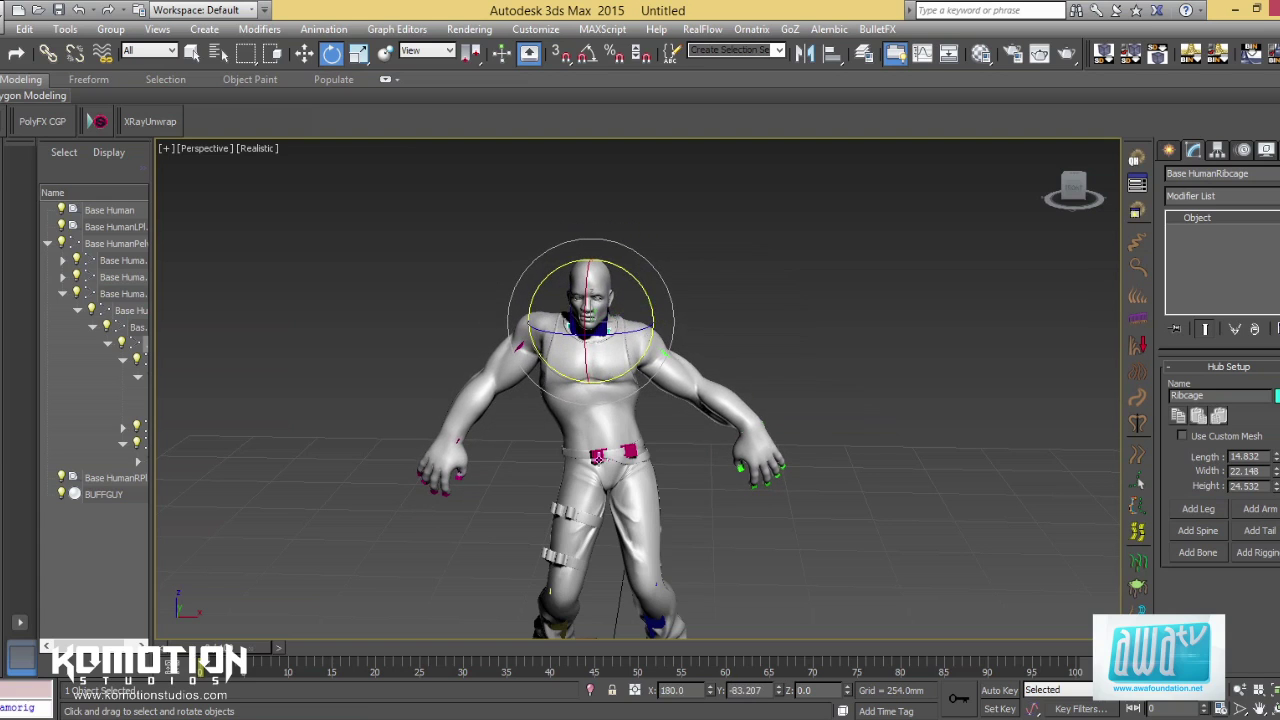
{"action": "mouse_move", "coordinate": [659, 487]}
{"action": "middle_mouse_down", "text": "alt"}
{"action": "mouse_move", "coordinate": [677, 517]}
{"action": "mouse_move", "coordinate": [771, 414]}
{"action": "mouse_move", "coordinate": [777, 486]}
{"action": "mouse_move", "coordinate": [553, 500]}
{"action": "mouse_move", "coordinate": [523, 484]}
{"action": "mouse_move", "coordinate": [837, 500]}
{"action": "mouse_move", "coordinate": [814, 480]}
{"action": "mouse_move", "coordinate": [877, 497]}
{"action": "mouse_move", "coordinate": [740, 449]}
{"action": "mouse_move", "coordinate": [714, 471]}
{"action": "mouse_move", "coordinate": [665, 478]}
{"action": "middle_mouse_up", "text": "alt"}
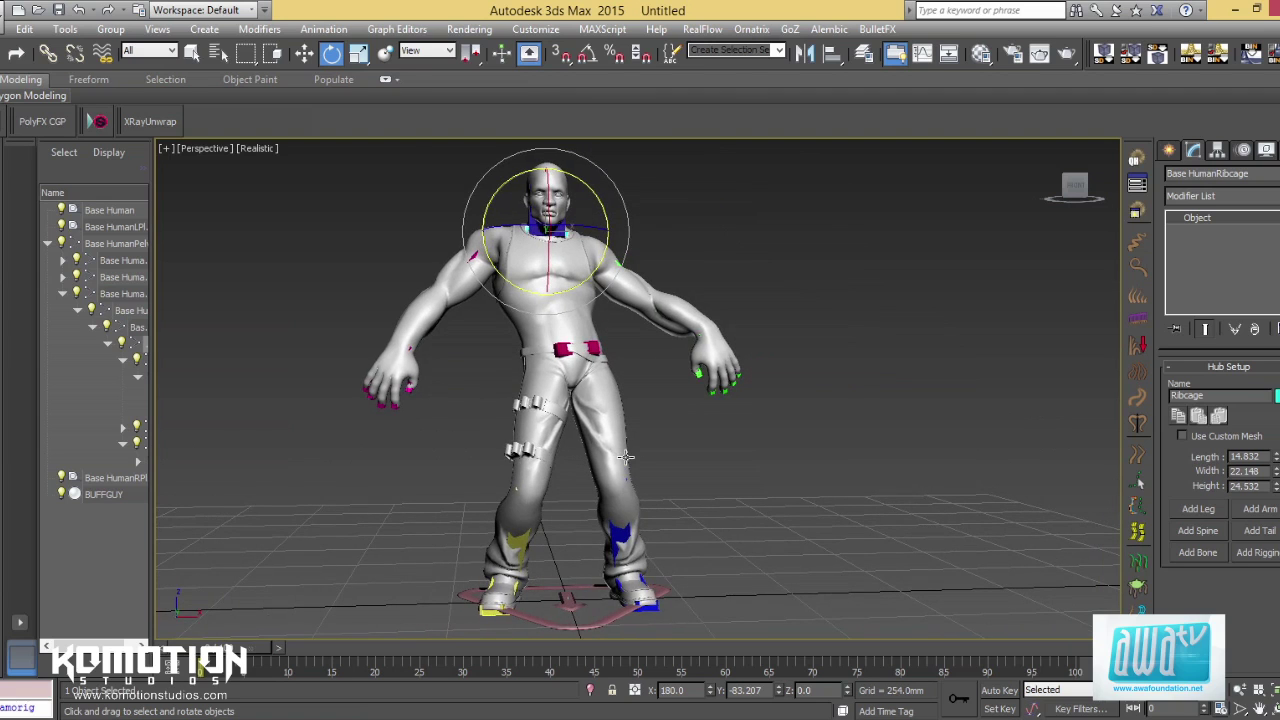
{"action": "middle_click_drag", "start_coordinate": [686, 470], "coordinate": [663, 457]}
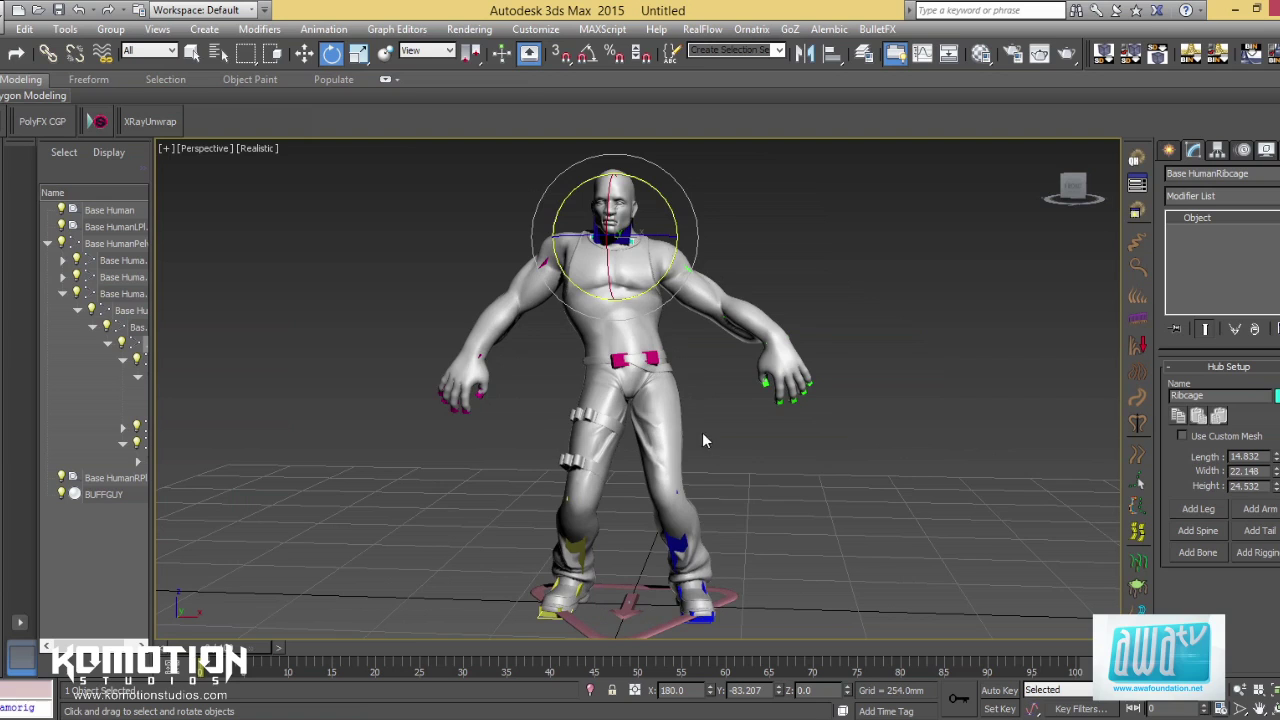
{"action": "scroll", "coordinate": [738, 432], "scroll_direction": "down", "scroll_amount": 5}
{"action": "scroll", "coordinate": [740, 432], "scroll_direction": "up", "scroll_amount": 6}
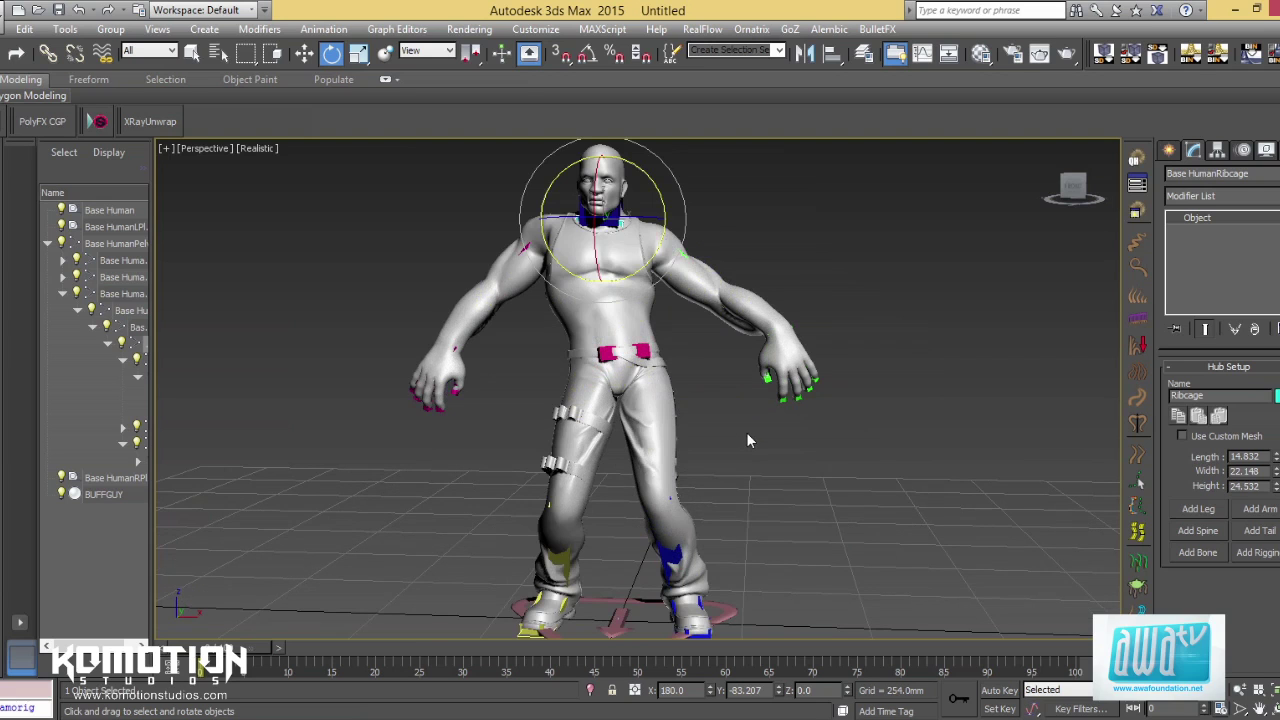
{"action": "middle_click_drag", "start_coordinate": [723, 414], "coordinate": [734, 409], "text": "alt"}
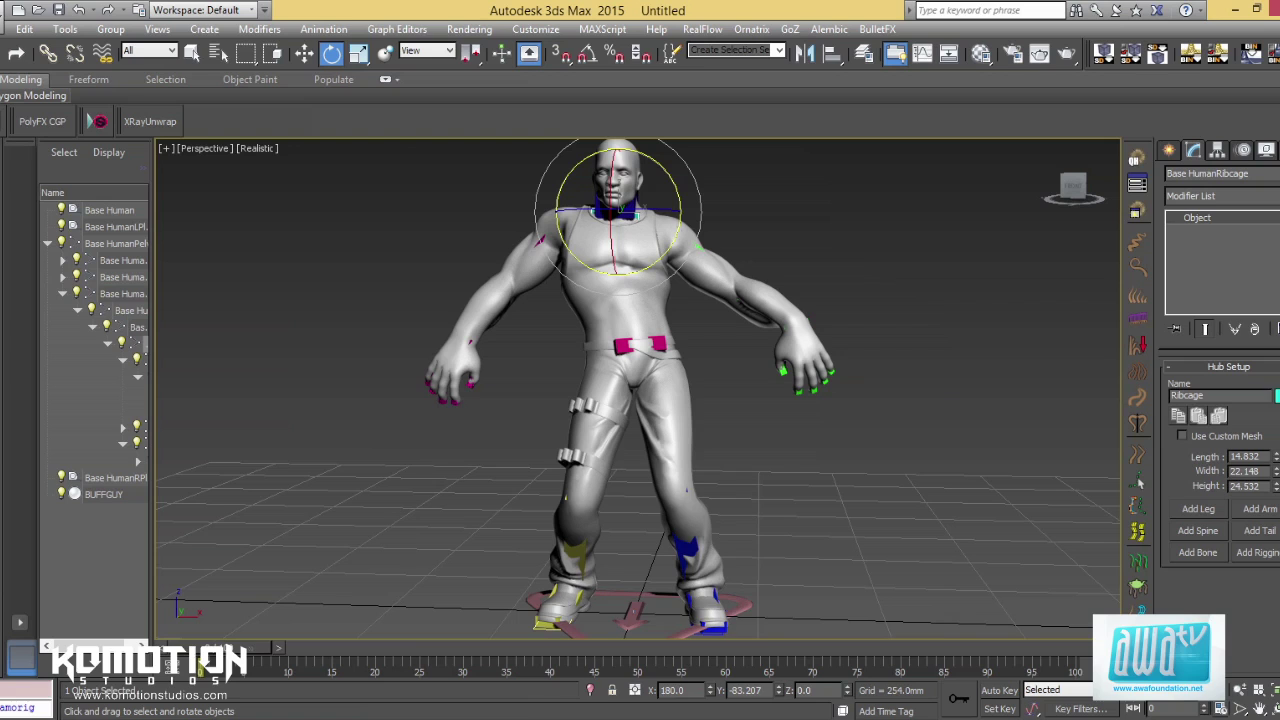
Step: Switch to the browser and look over the free 3ds Max rigs and the rigs list on the RigsArena site
{"action": "left_click", "coordinate": [690, 688]}
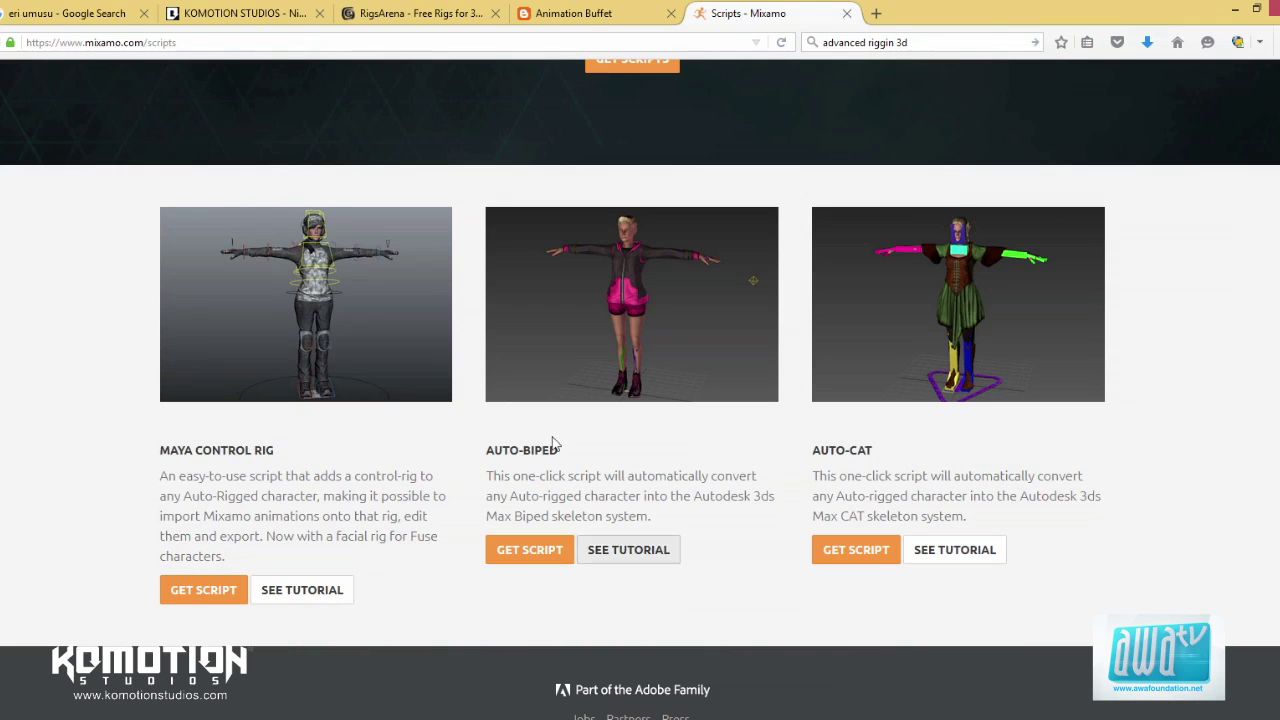
{"action": "left_click", "coordinate": [407, 14]}
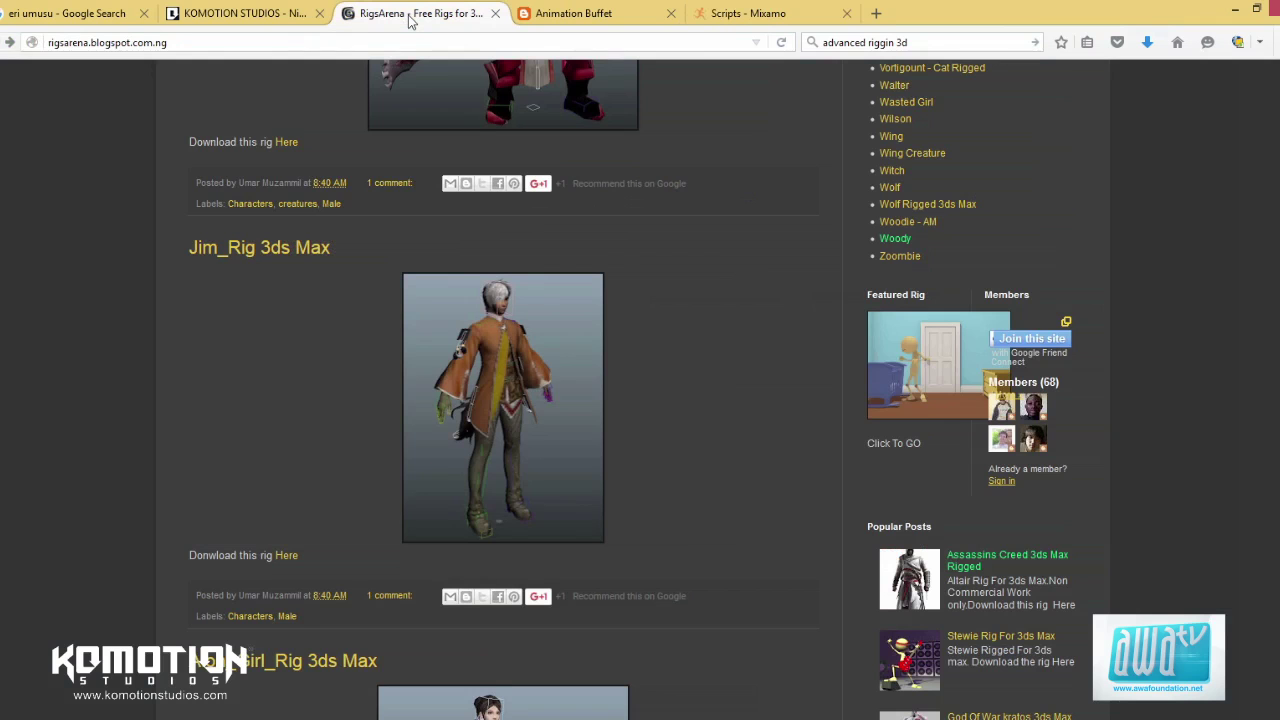
{"action": "scroll", "coordinate": [155, 175], "scroll_direction": "down", "scroll_amount": 20}
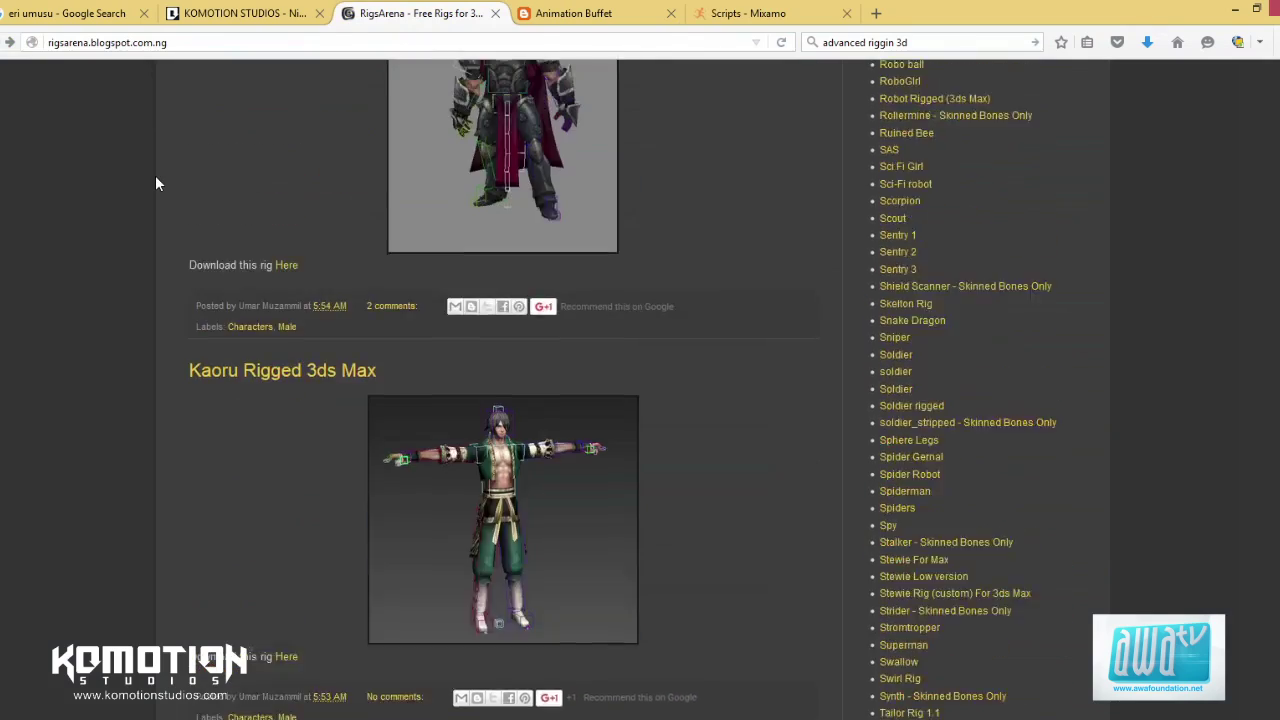
{"action": "scroll", "coordinate": [160, 176], "scroll_direction": "up", "scroll_amount": 20}
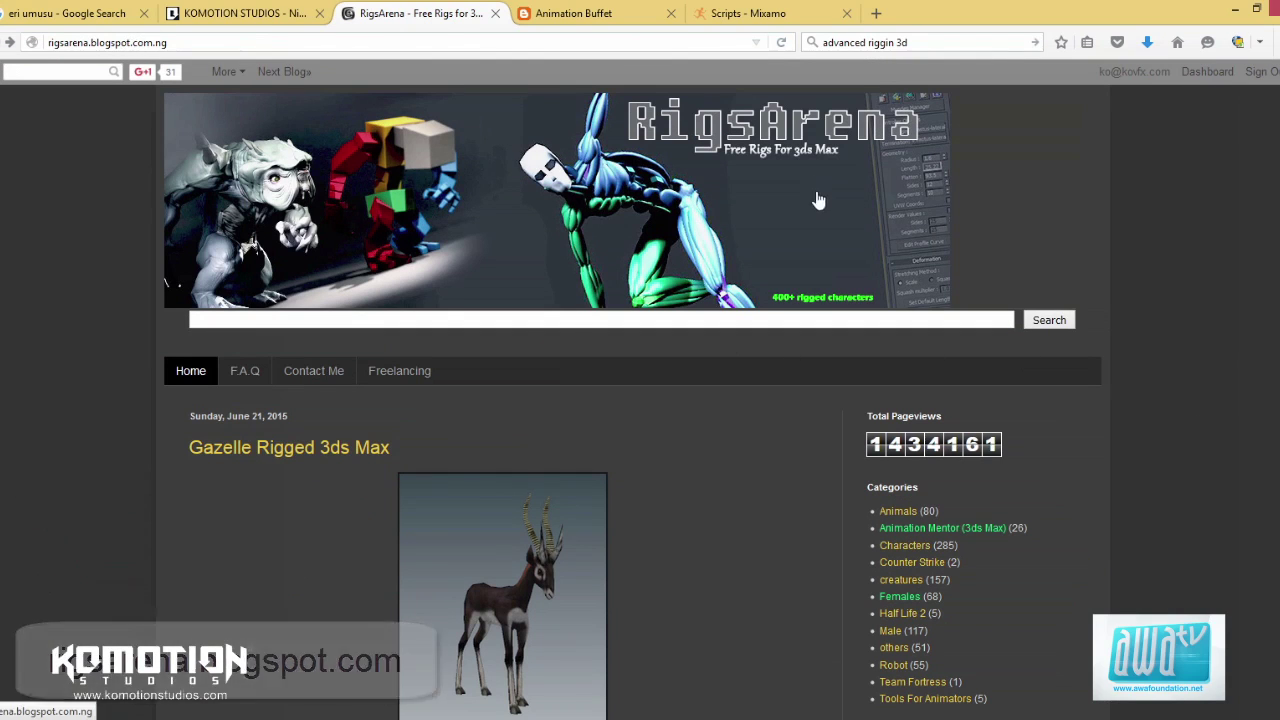
{"action": "scroll", "coordinate": [871, 232], "scroll_direction": "down", "scroll_amount": 5}
{"action": "scroll", "coordinate": [871, 230], "scroll_direction": "down", "scroll_amount": 8}
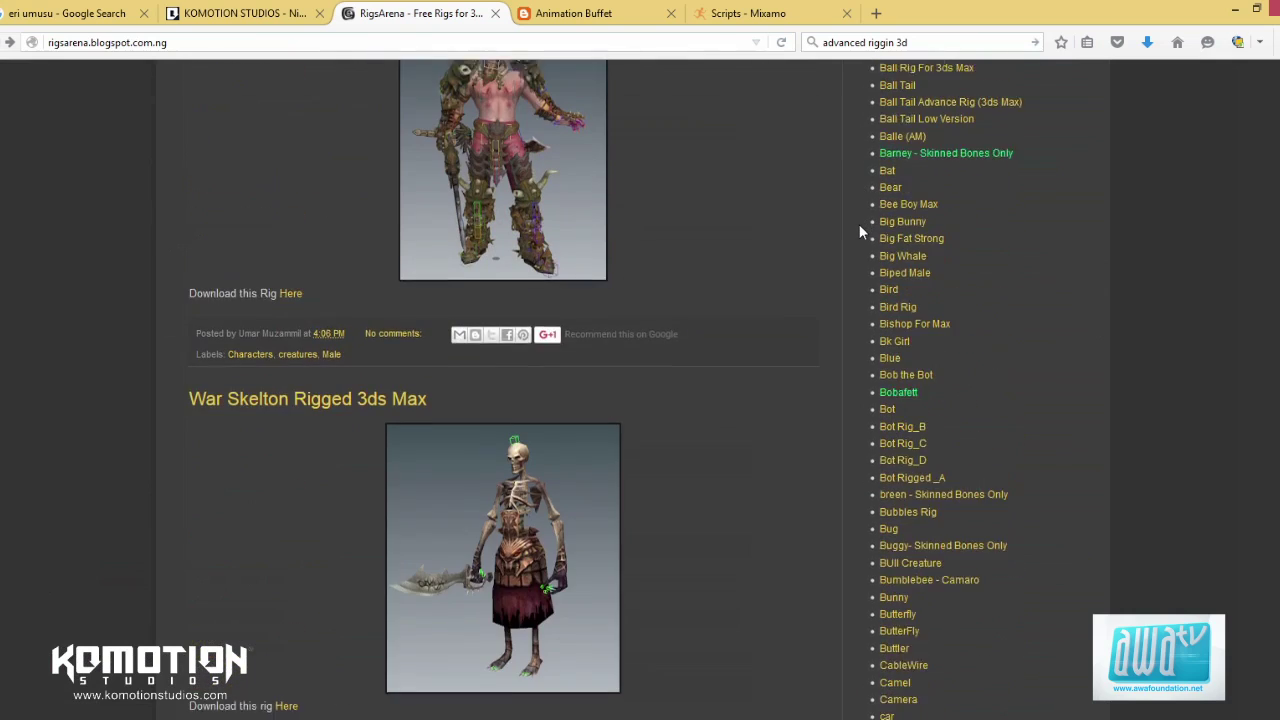
{"action": "scroll", "coordinate": [857, 232], "scroll_direction": "down", "scroll_amount": 4}
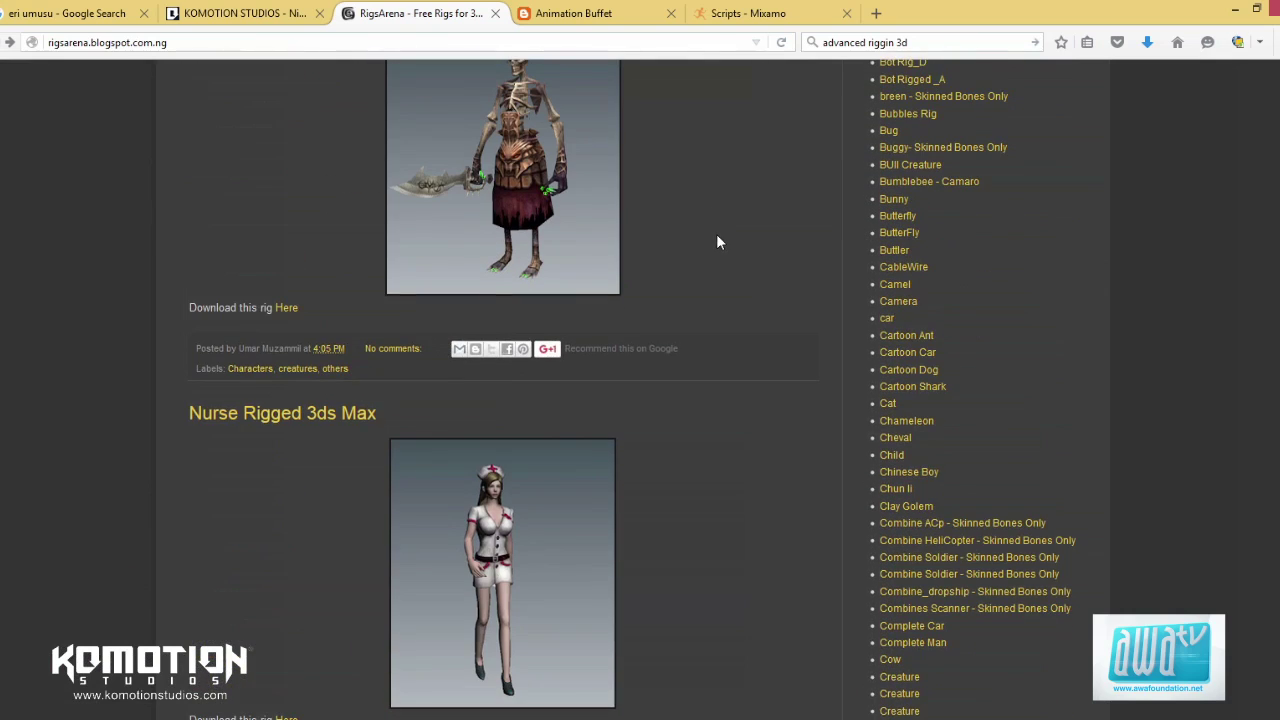
{"action": "scroll", "coordinate": [716, 240], "scroll_direction": "down", "scroll_amount": 10}
{"action": "scroll", "coordinate": [715, 235], "scroll_direction": "up", "scroll_amount": 1}
{"action": "scroll", "coordinate": [715, 226], "scroll_direction": "down", "scroll_amount": 20}
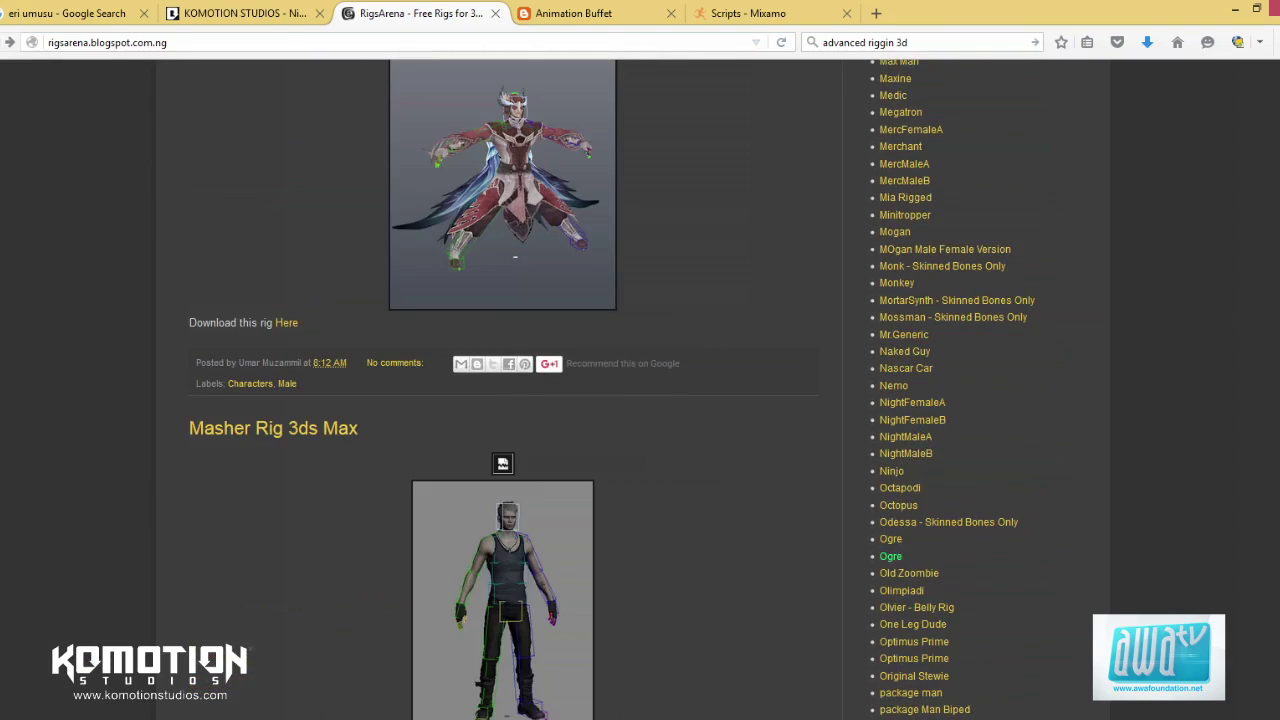
{"action": "scroll", "coordinate": [1178, 608], "scroll_direction": "down", "scroll_amount": 15}
{"action": "scroll", "coordinate": [1178, 608], "scroll_direction": "up", "scroll_amount": 4}
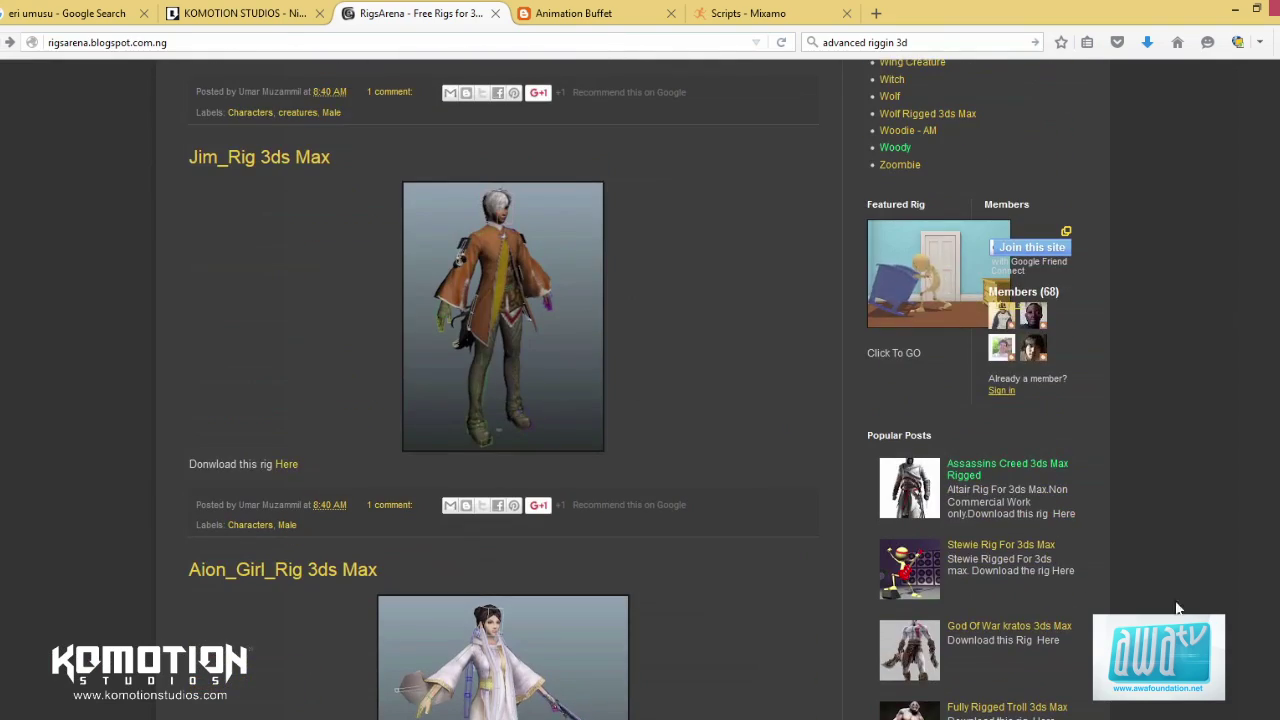
Step: Open the Assassins Creed 3ds Max Rigged post and look over its preview, download information and comments
{"action": "left_click", "coordinate": [1005, 466]}
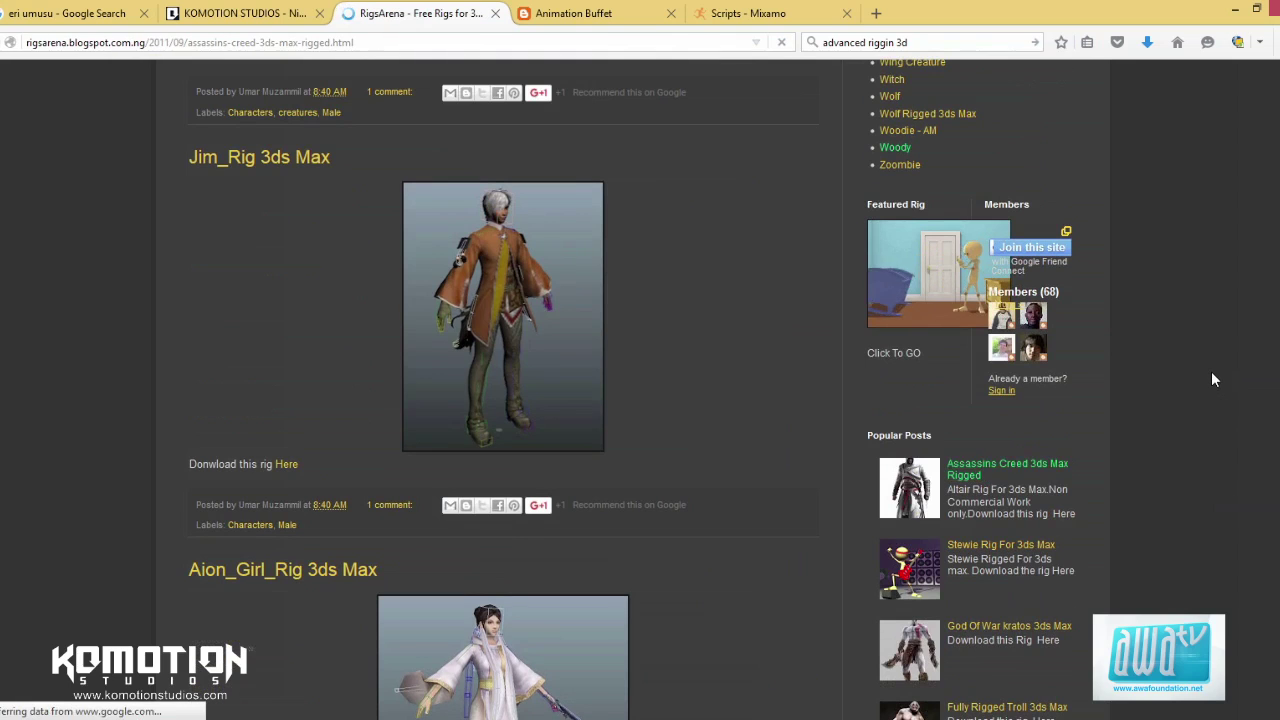
{"action": "scroll", "coordinate": [575, 465], "scroll_direction": "down", "scroll_amount": 2}
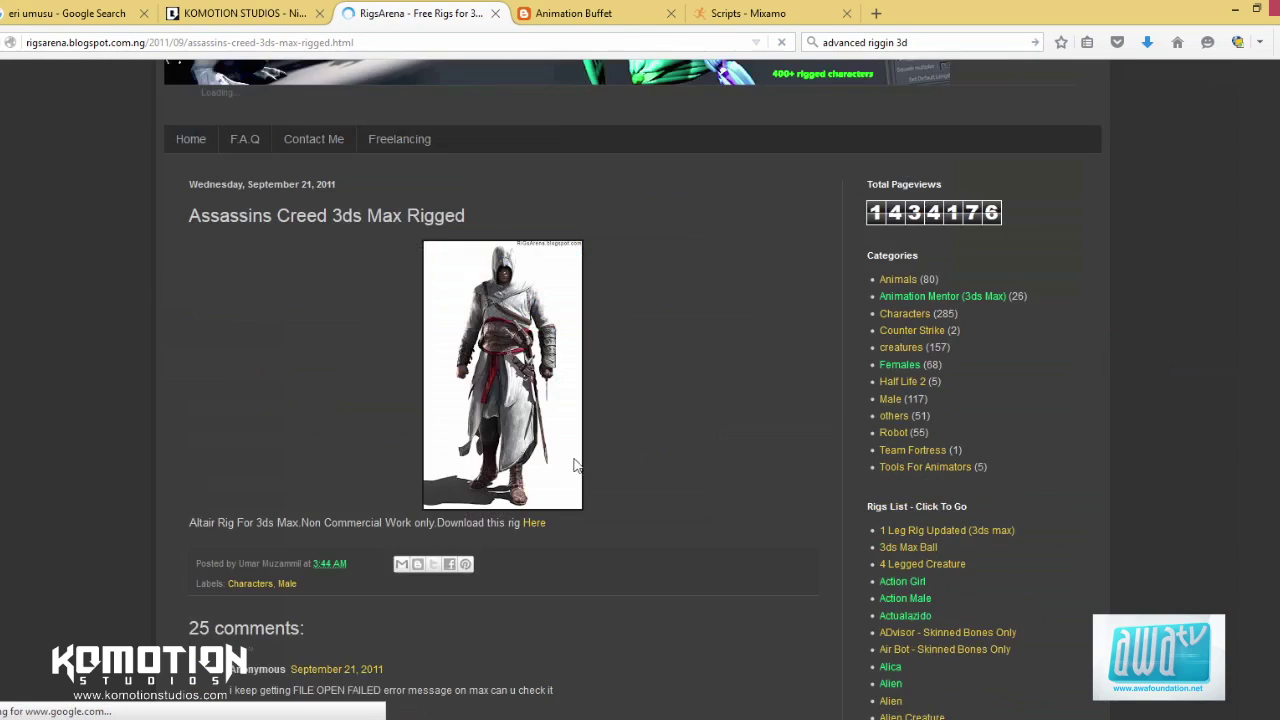
{"action": "scroll", "coordinate": [449, 157], "scroll_direction": "down", "scroll_amount": 2}
{"action": "scroll", "coordinate": [484, 276], "scroll_direction": "up", "scroll_amount": 1}
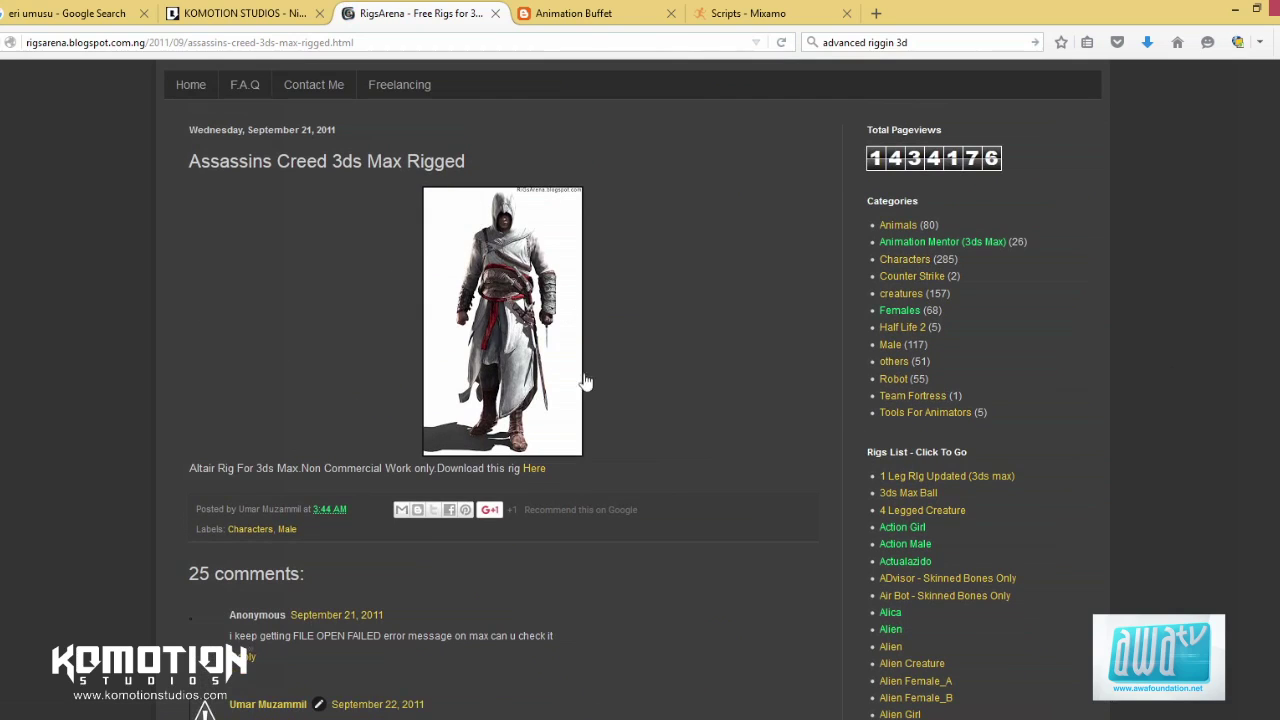
{"action": "scroll", "coordinate": [710, 208], "scroll_direction": "down", "scroll_amount": 3}
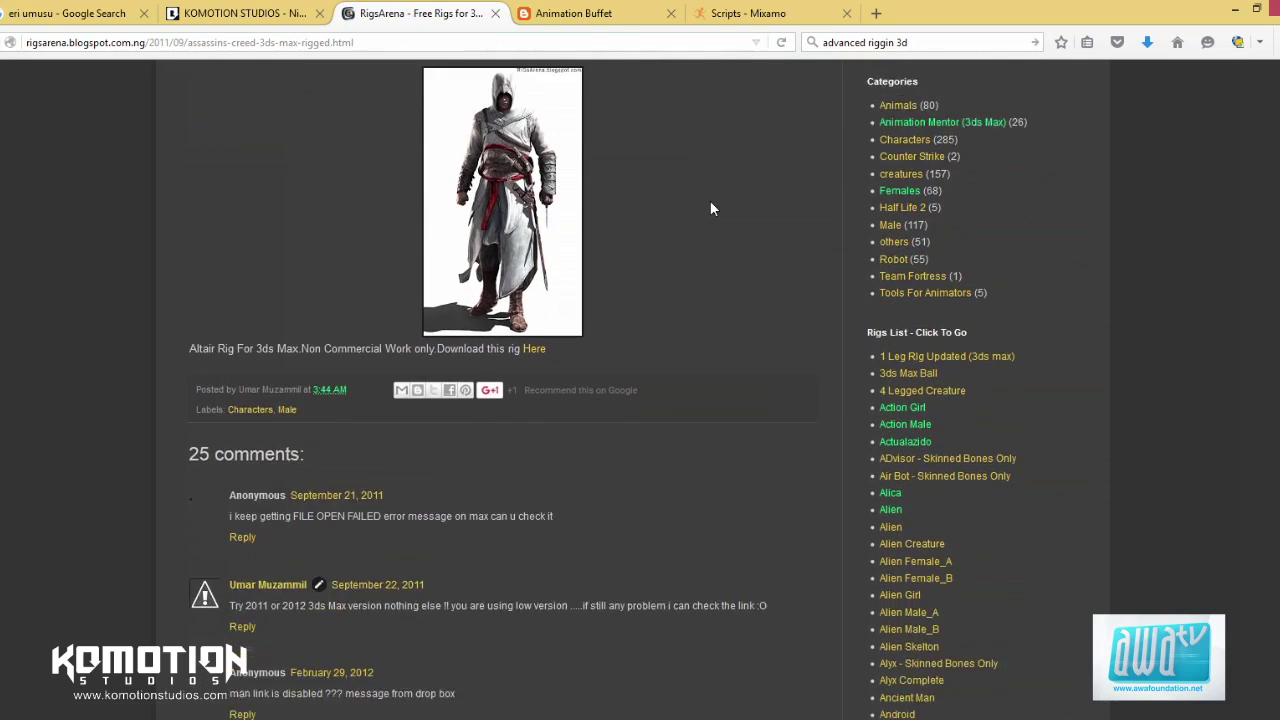
{"action": "scroll", "coordinate": [710, 208], "scroll_direction": "up", "scroll_amount": 3}
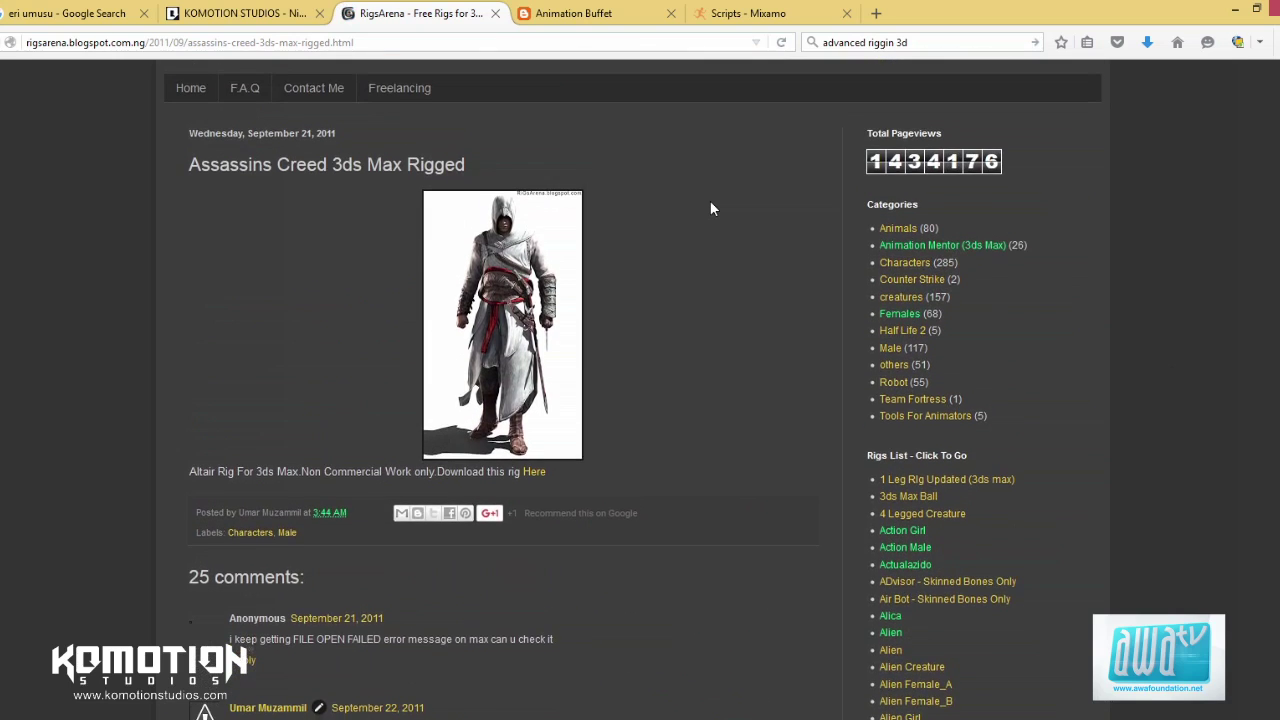
{"action": "scroll", "coordinate": [710, 208], "scroll_direction": "up", "scroll_amount": 3}
{"action": "scroll", "coordinate": [700, 466], "scroll_direction": "down", "scroll_amount": 3}
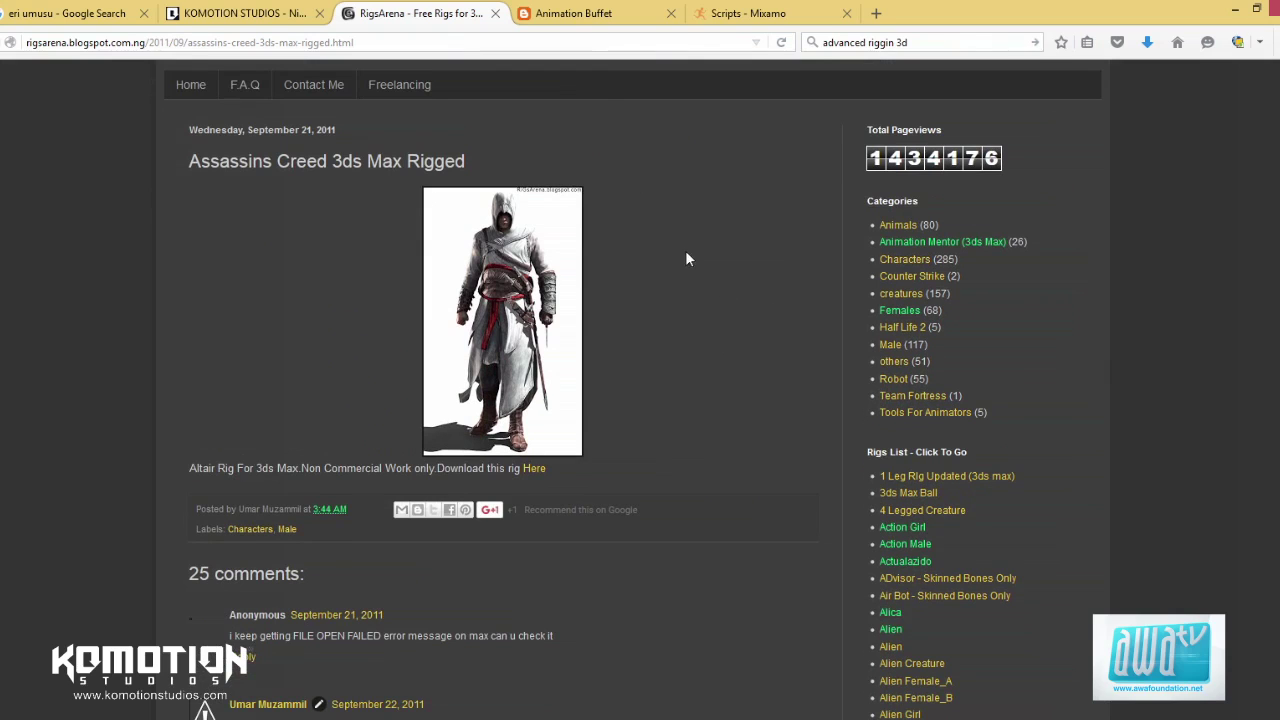
Step: Switch to the Animation Buffet site and look through its free Maya rig posts and full rig list
{"action": "left_click", "coordinate": [583, 26]}
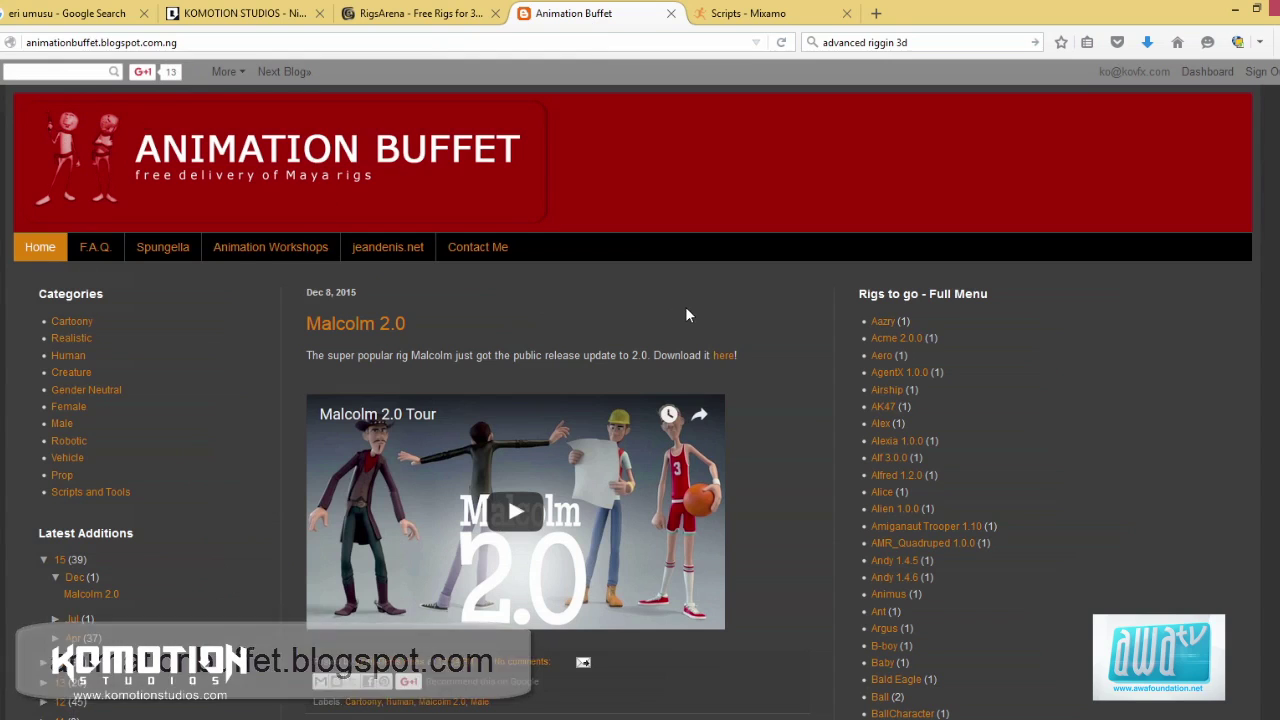
{"action": "scroll", "coordinate": [685, 306], "scroll_direction": "down", "scroll_amount": 3}
{"action": "scroll", "coordinate": [686, 315], "scroll_direction": "up", "scroll_amount": 1}
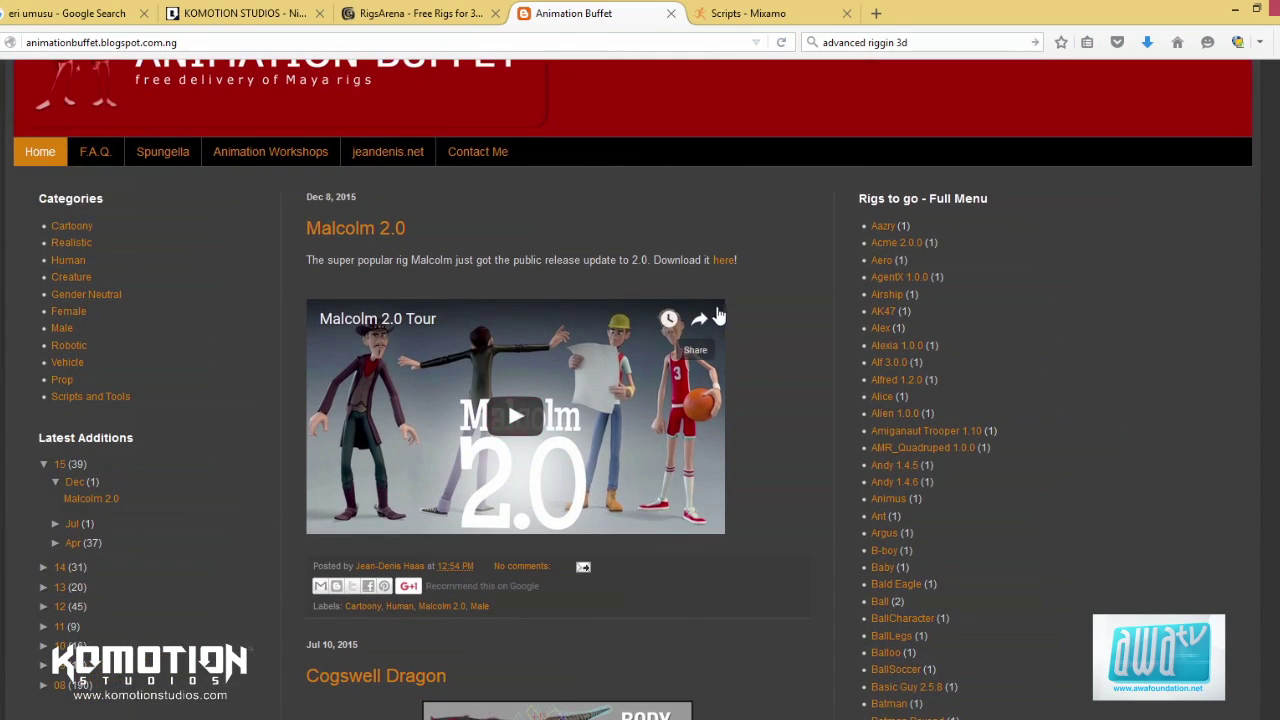
{"action": "scroll", "coordinate": [782, 408], "scroll_direction": "down", "scroll_amount": 12}
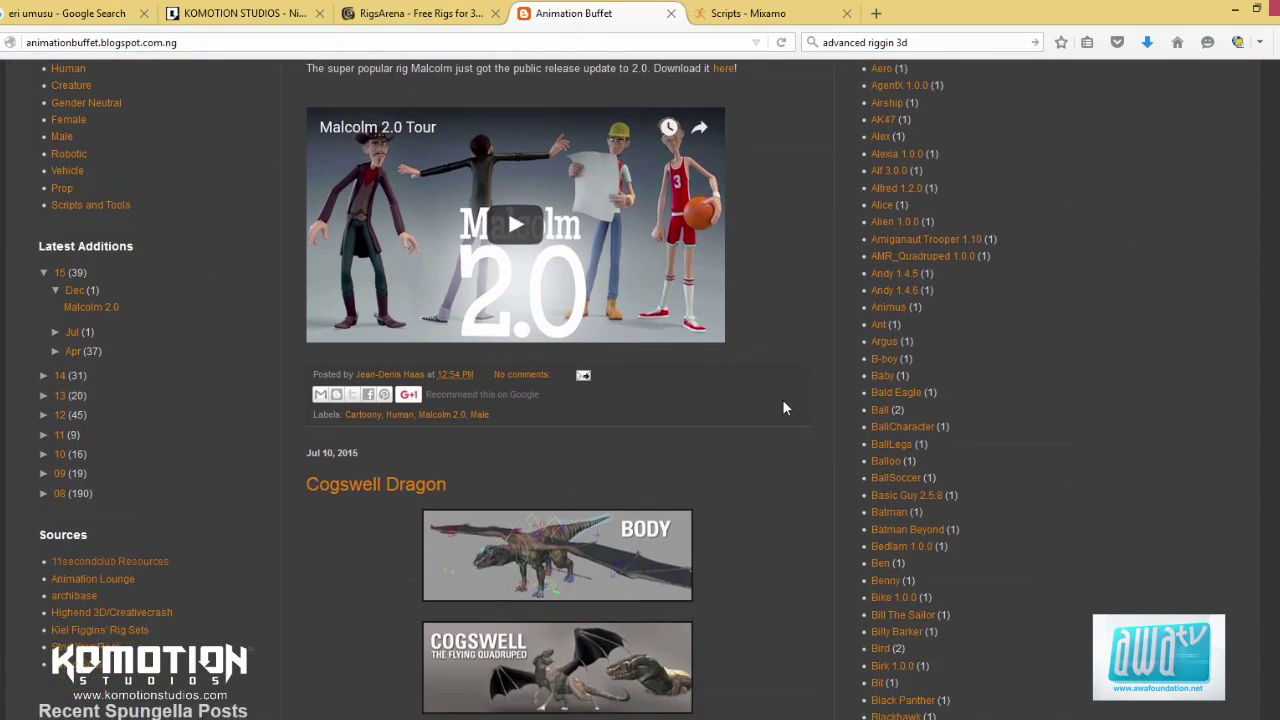
{"action": "scroll", "coordinate": [784, 408], "scroll_direction": "down", "scroll_amount": 20}
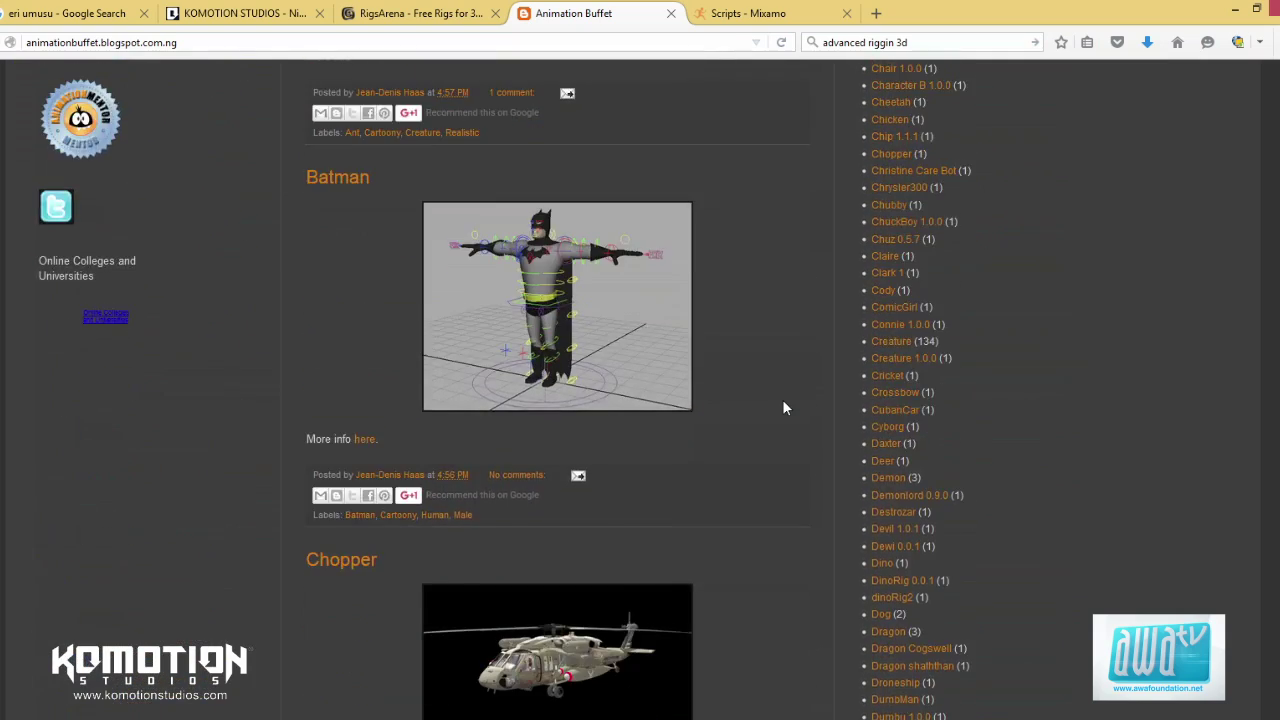
{"action": "scroll", "coordinate": [784, 408], "scroll_direction": "down", "scroll_amount": 20}
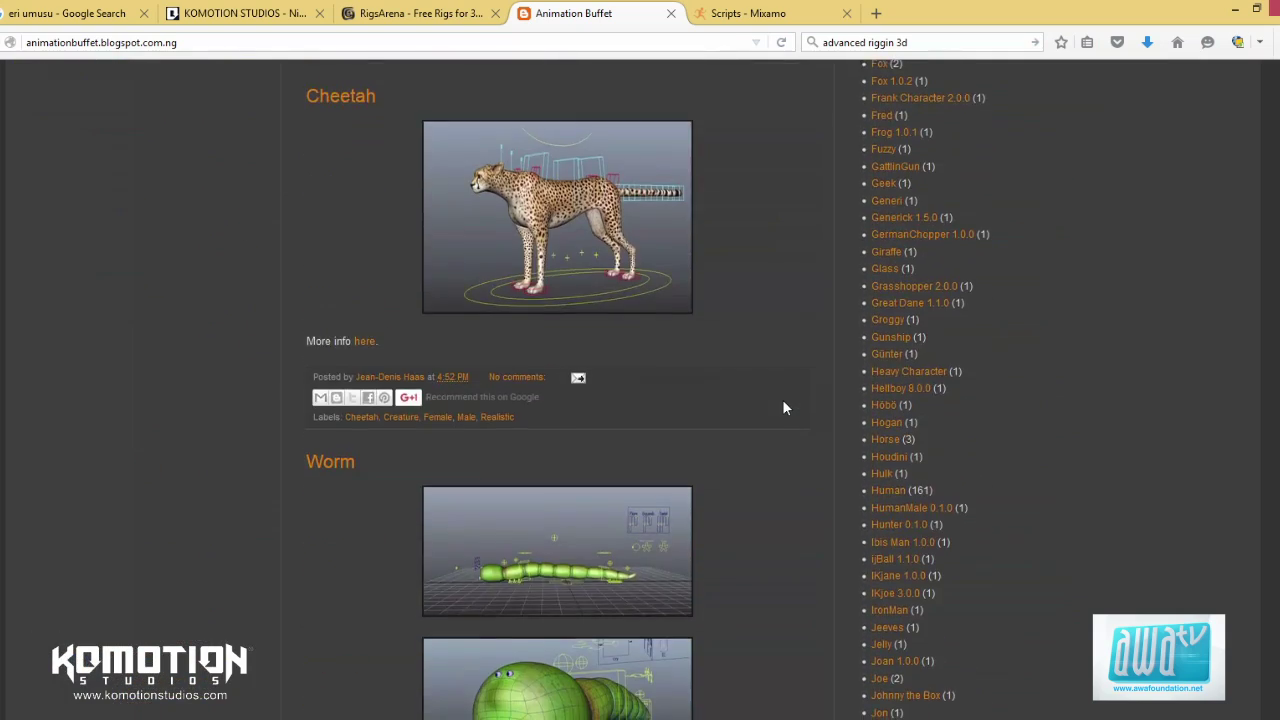
{"action": "scroll", "coordinate": [784, 408], "scroll_direction": "down", "scroll_amount": 20}
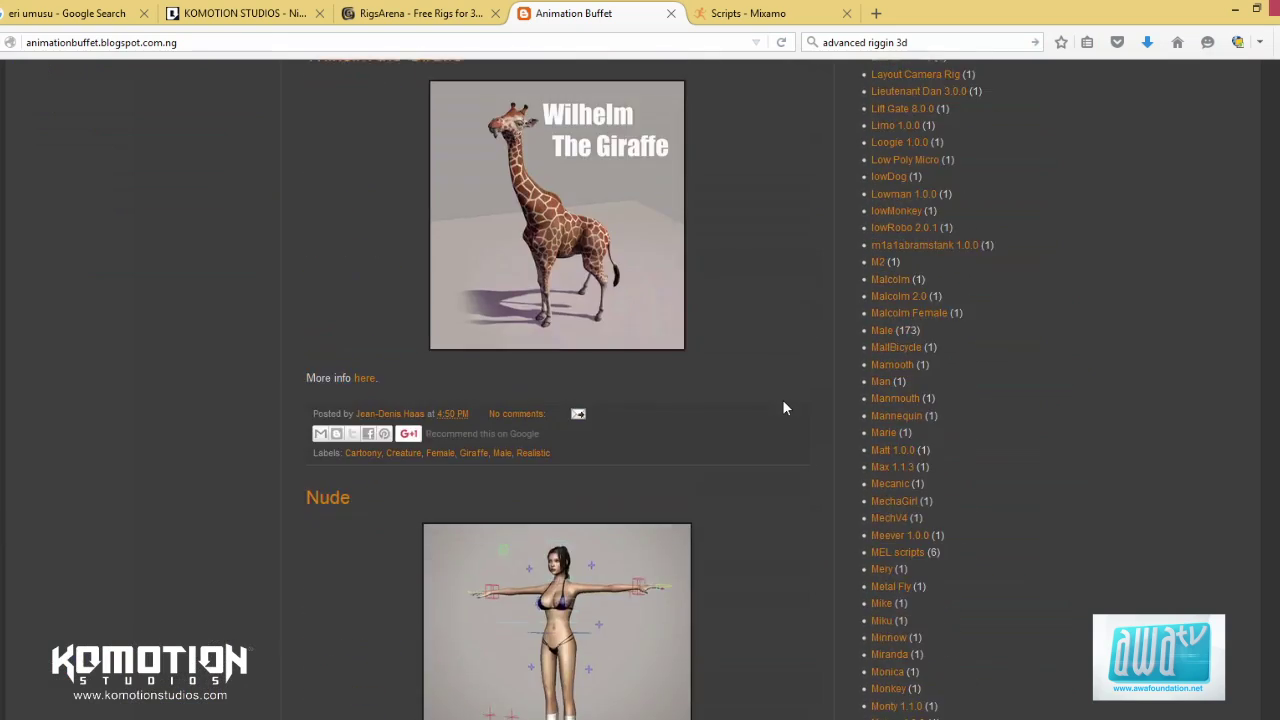
{"action": "scroll", "coordinate": [784, 408], "scroll_direction": "down", "scroll_amount": 20}
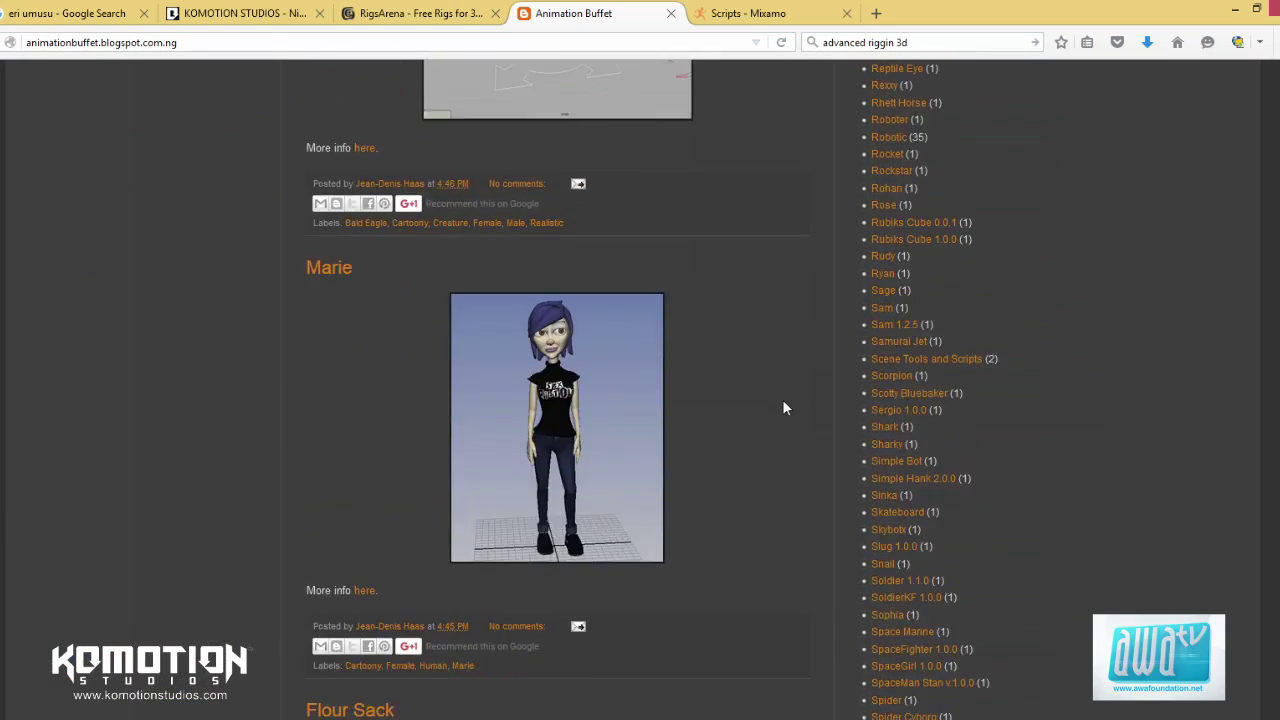
{"action": "scroll", "coordinate": [784, 408], "scroll_direction": "up", "scroll_amount": 10}
{"action": "scroll", "coordinate": [782, 399], "scroll_direction": "up", "scroll_amount": 5}
{"action": "scroll", "coordinate": [782, 399], "scroll_direction": "down", "scroll_amount": 5}
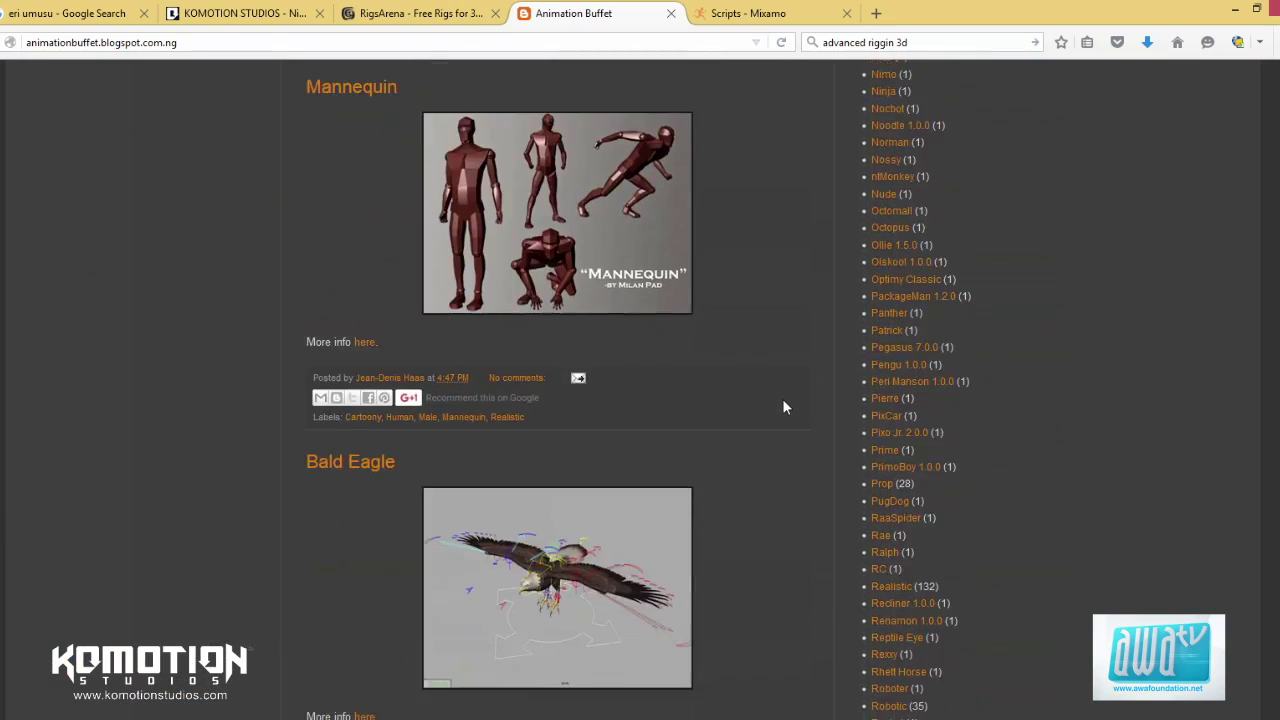
{"action": "scroll", "coordinate": [757, 377], "scroll_direction": "up", "scroll_amount": 2}
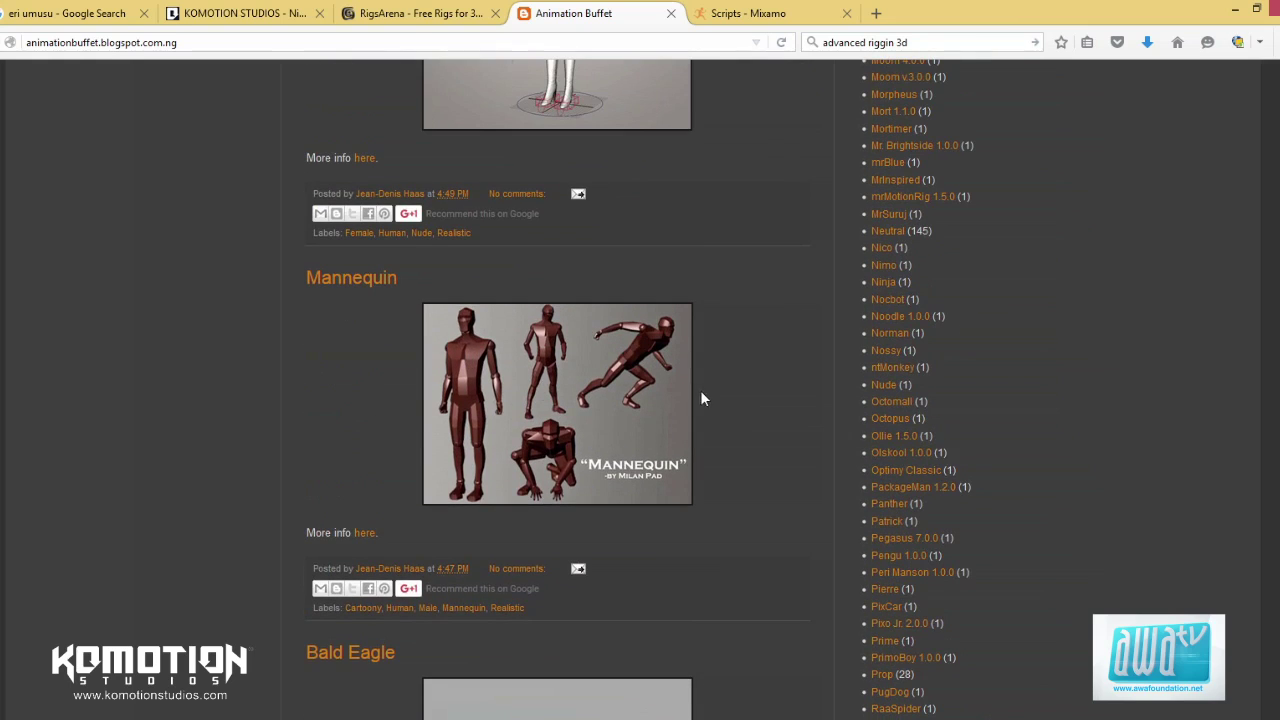
{"action": "scroll", "coordinate": [702, 392], "scroll_direction": "down", "scroll_amount": 15}
{"action": "scroll", "coordinate": [705, 390], "scroll_direction": "down", "scroll_amount": 4}
{"action": "scroll", "coordinate": [705, 390], "scroll_direction": "up", "scroll_amount": 4}
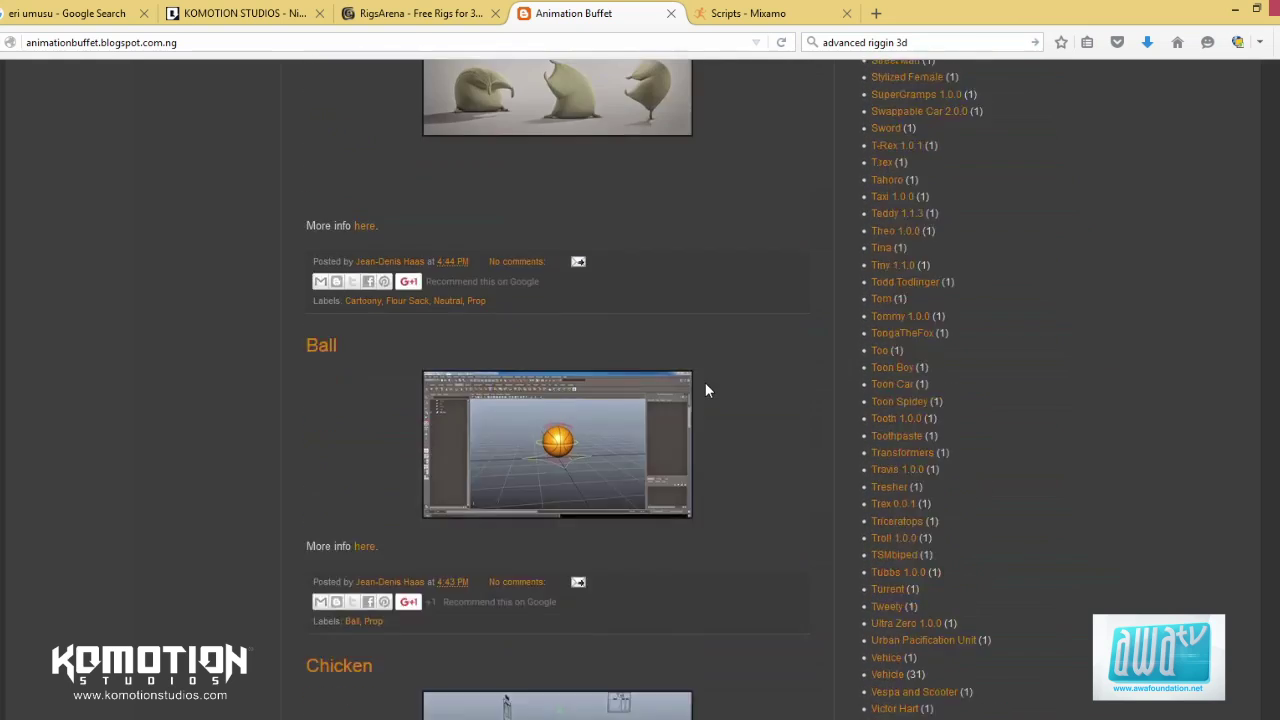